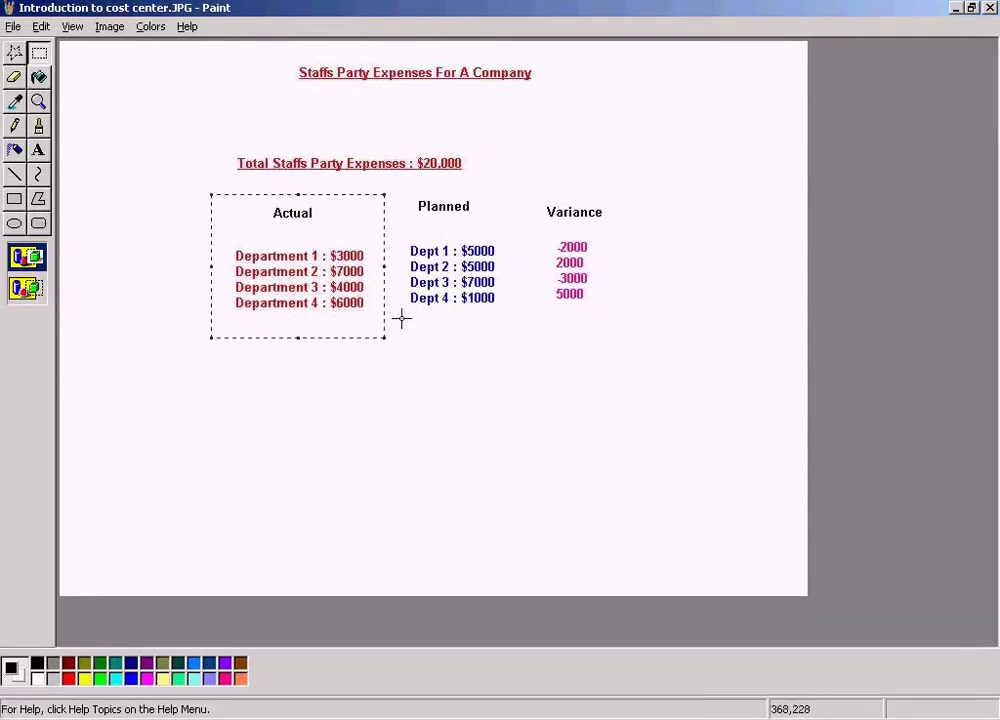
- Select the 'Cost Center Planning' line in the Word outline SAP Training2.doc
key(alt+Tab)
click(176, 442)
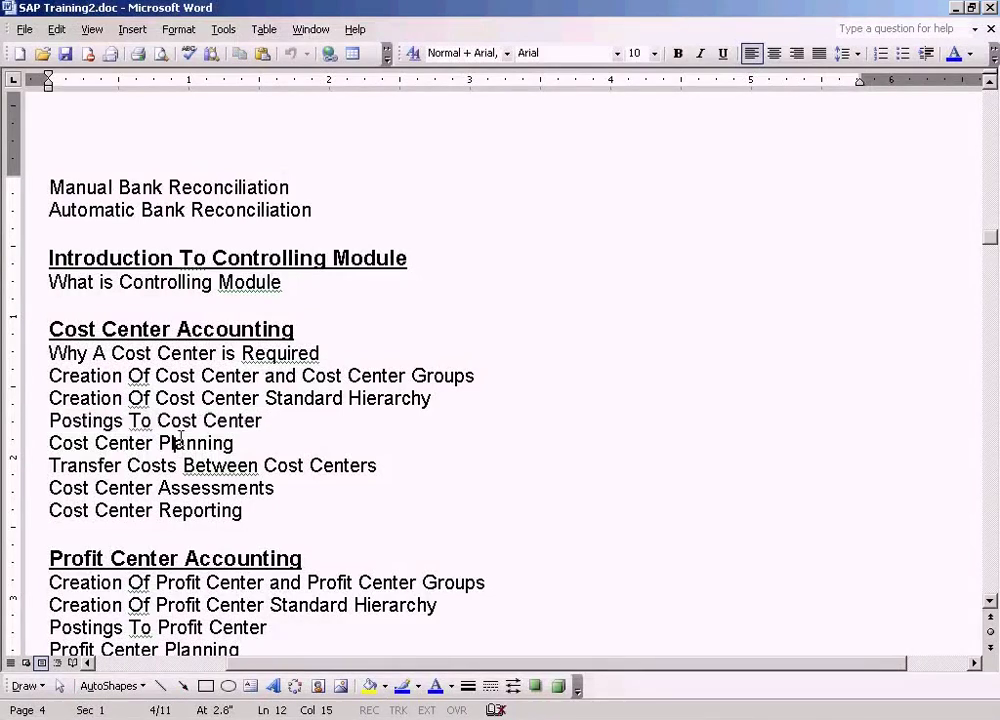
triple_click(180, 440)
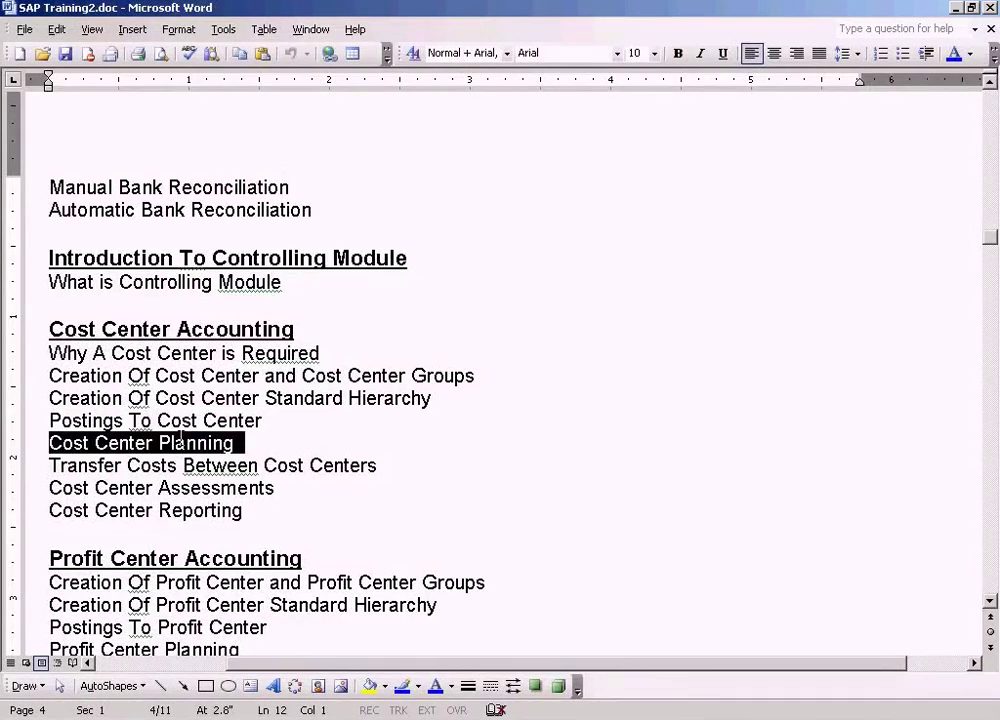
- Select the Planned department figures in the Paint expenses diagram
key(alt+Tab)
mouse_move(400, 185)
mouse_down()
mouse_move(499, 307)
mouse_move(508, 333)
mouse_up()
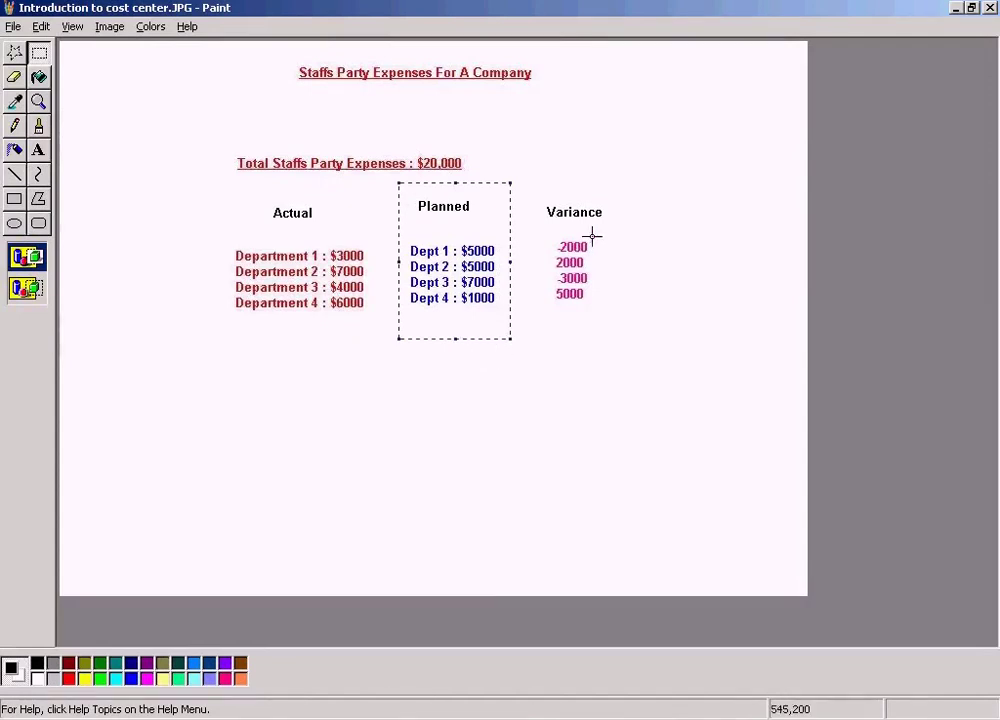
drag(541, 182, 638, 339)
click(536, 370)
drag(397, 193, 510, 337)
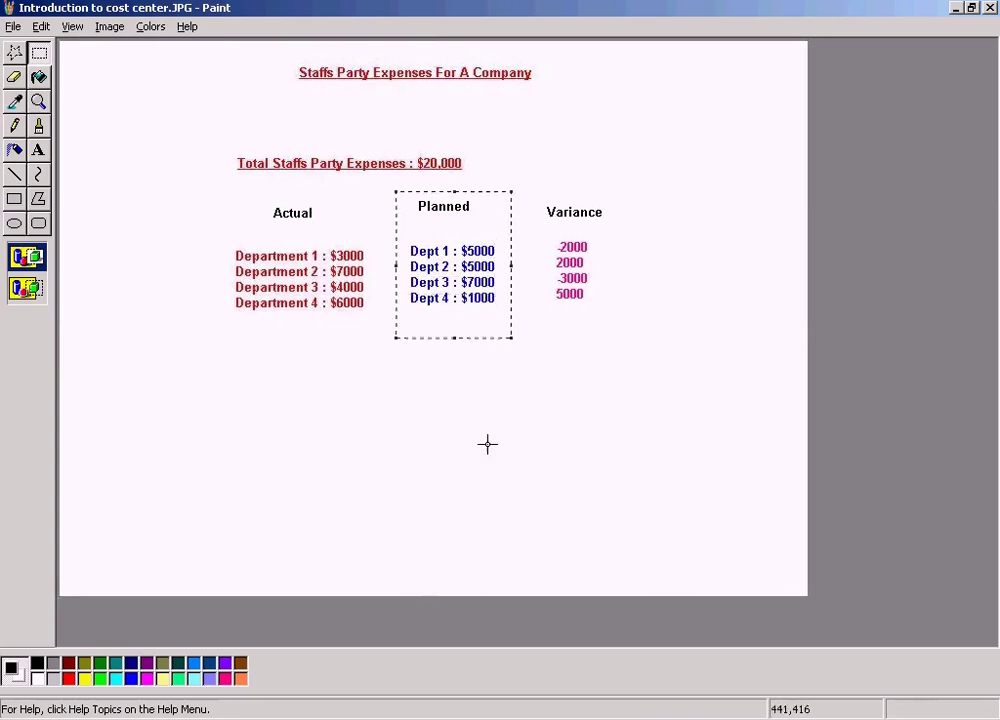
- Switch to the SAP Easy Access window from the taskbar group
click(355, 712)
click(420, 712)
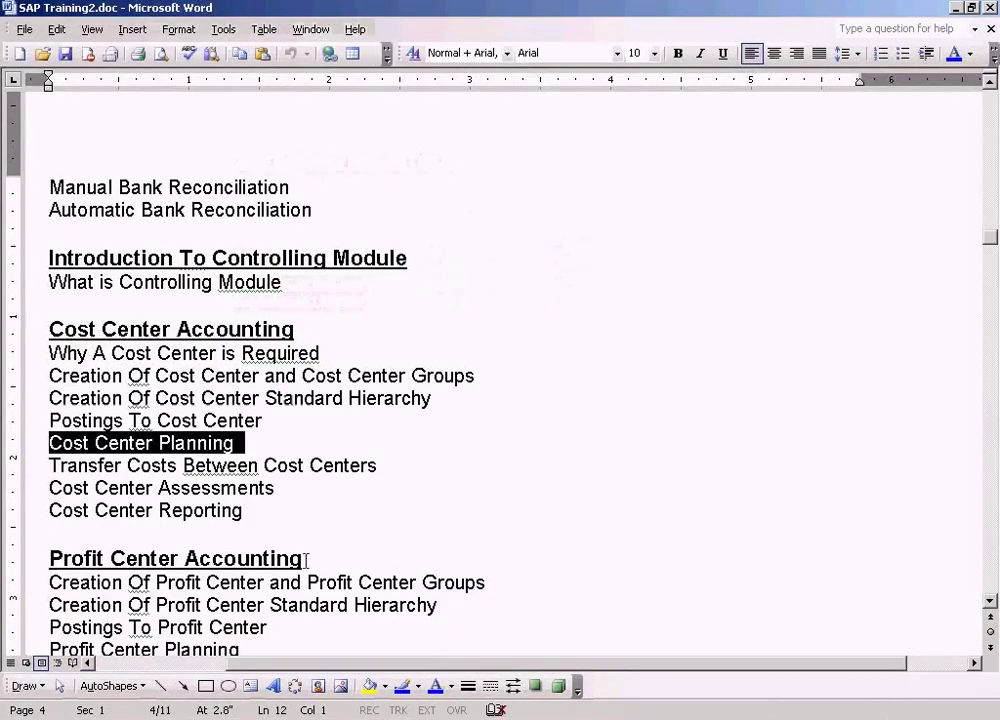
click(357, 712)
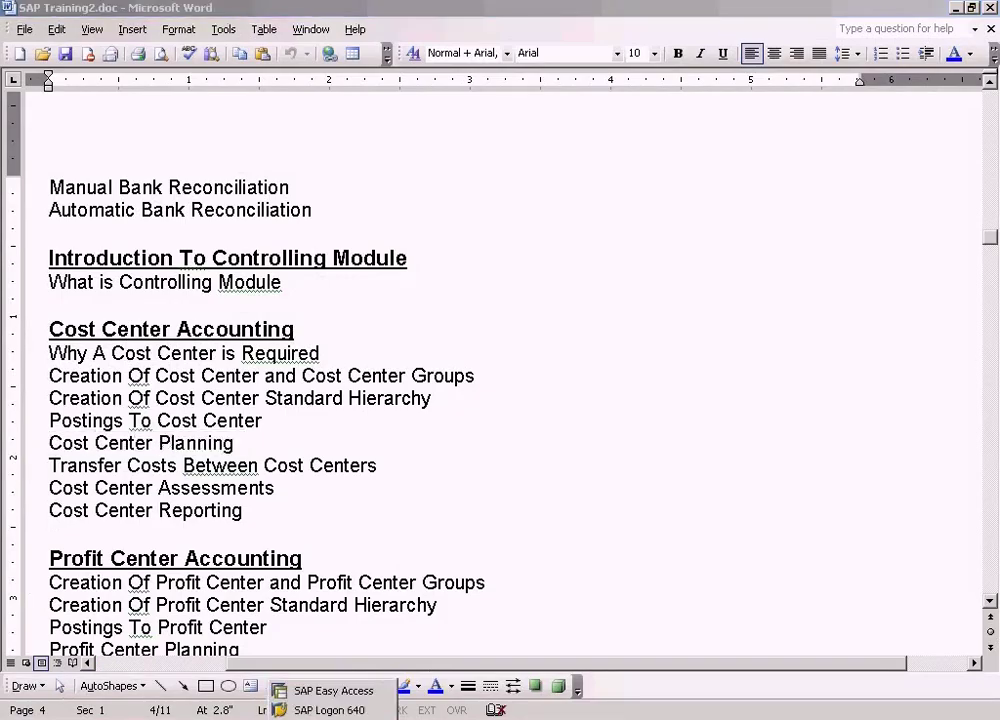
click(360, 690)
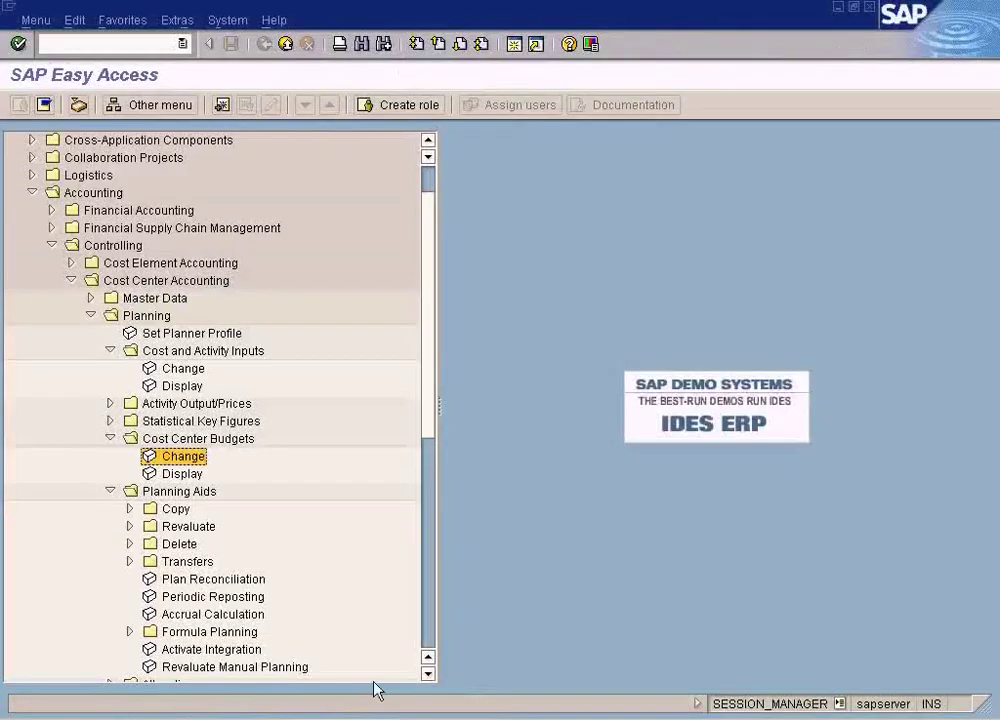
- Go to Accounting > Controlling > Cost Center Accounting > Planning > Cost Center Budgets > Change
click(97, 194)
click(100, 246)
click(118, 284)
click(126, 318)
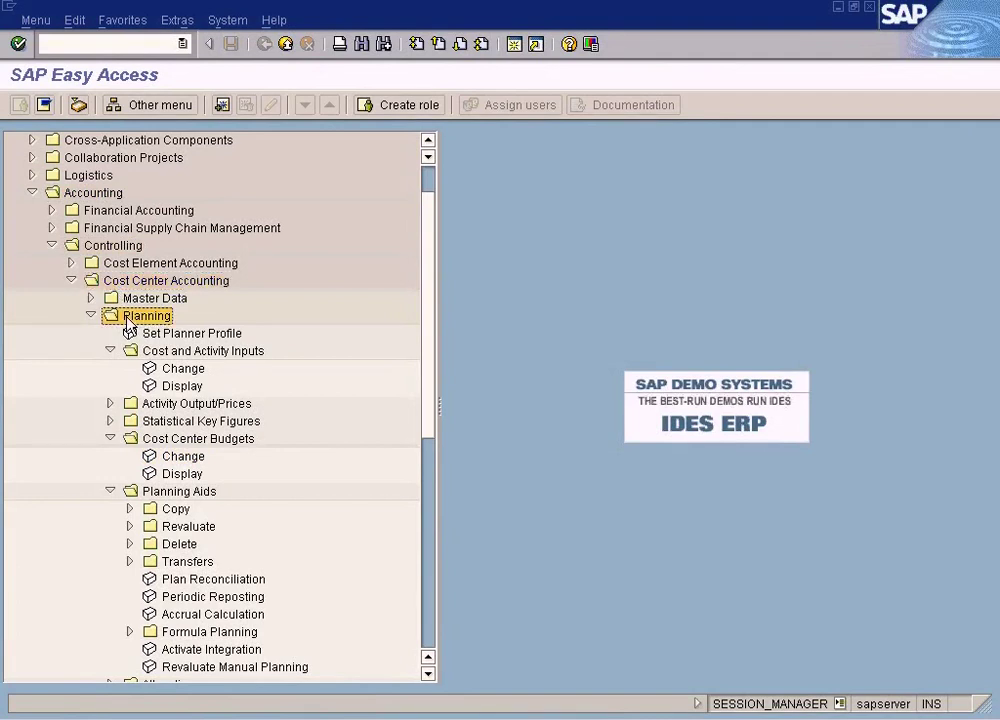
click(110, 351)
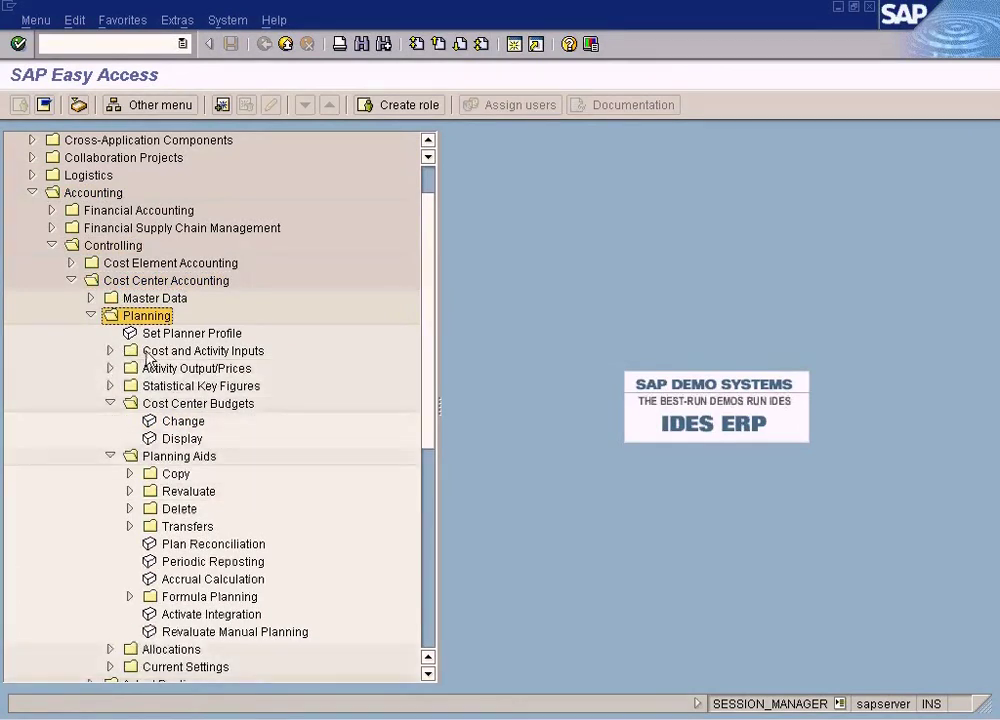
click(190, 406)
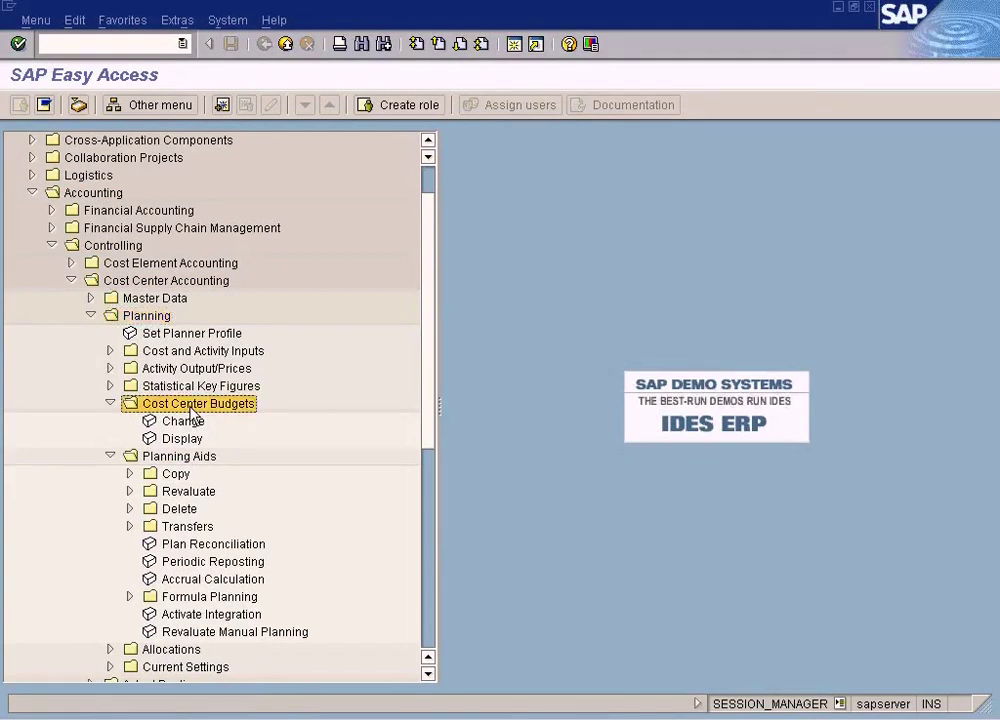
click(185, 421)
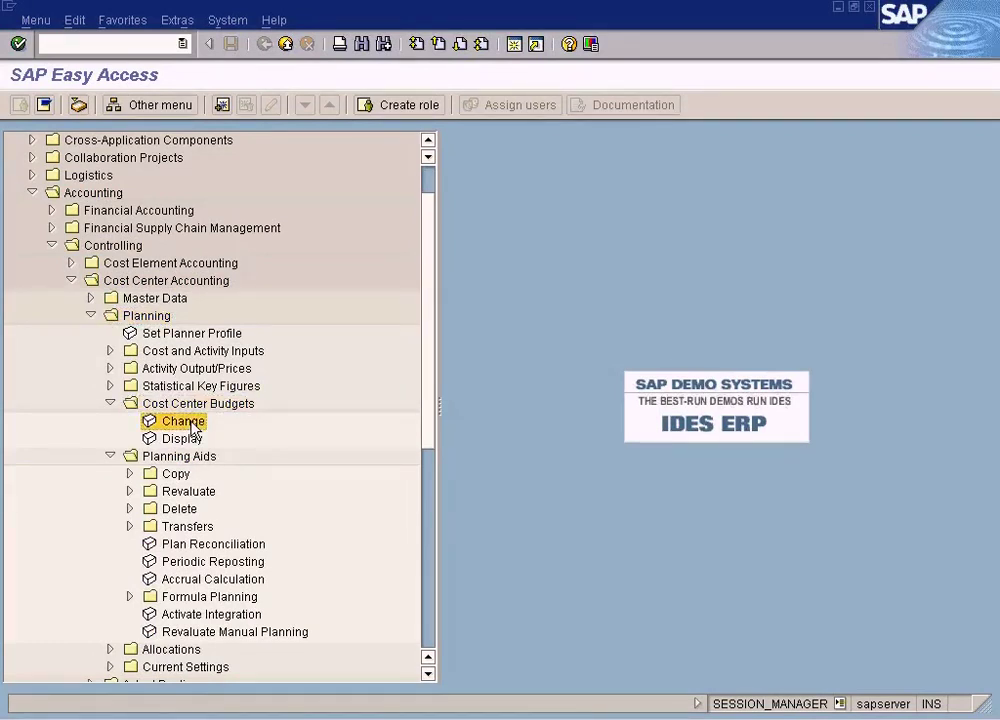
double_click(193, 424)
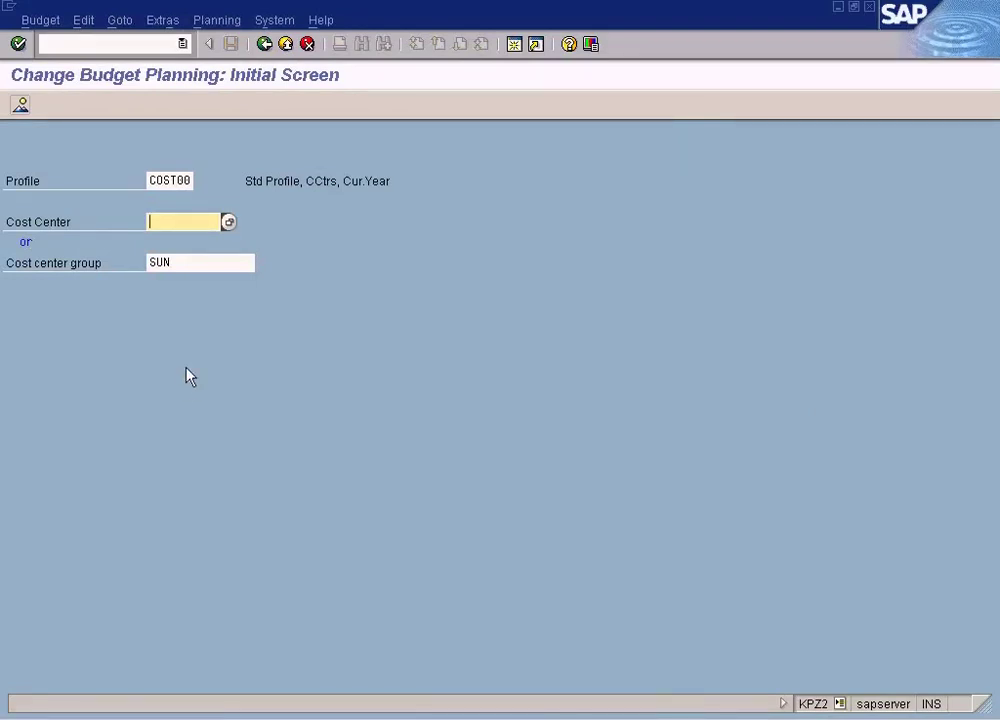
- Keep planning profile COST00 and cost center group SUN, and load the DEPT1–DEPT4 overview
click(169, 183)
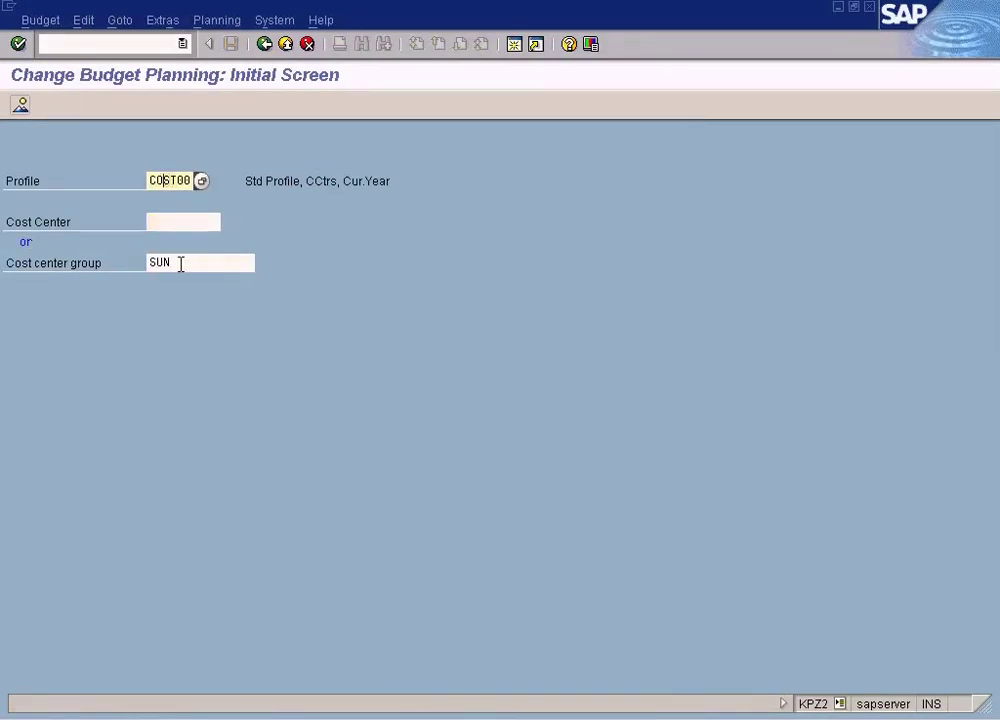
click(201, 181)
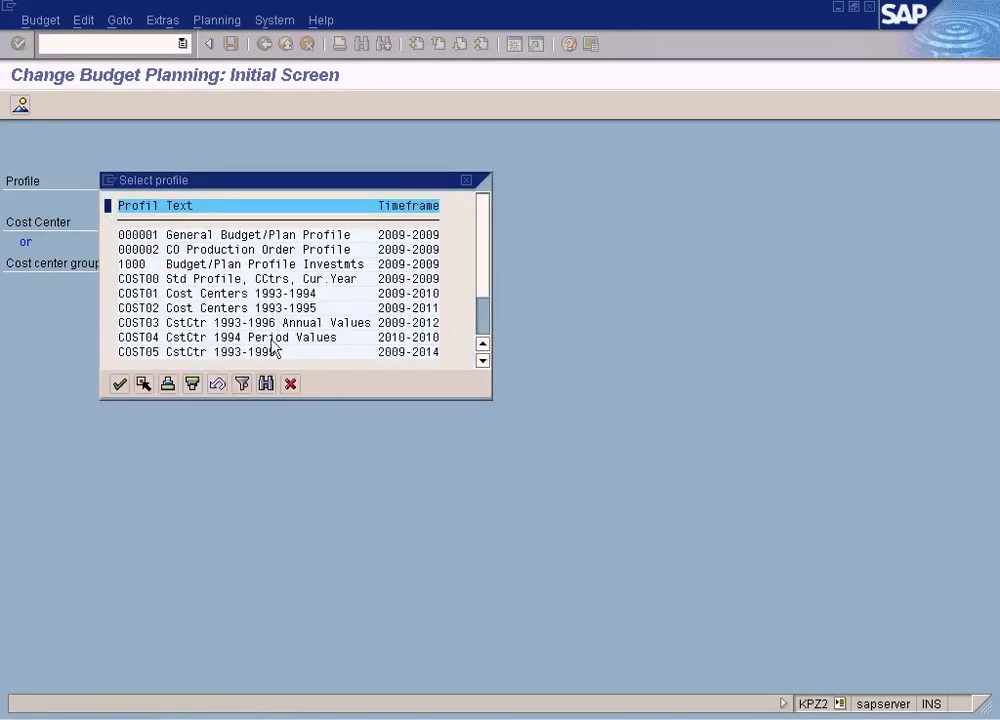
click(290, 386)
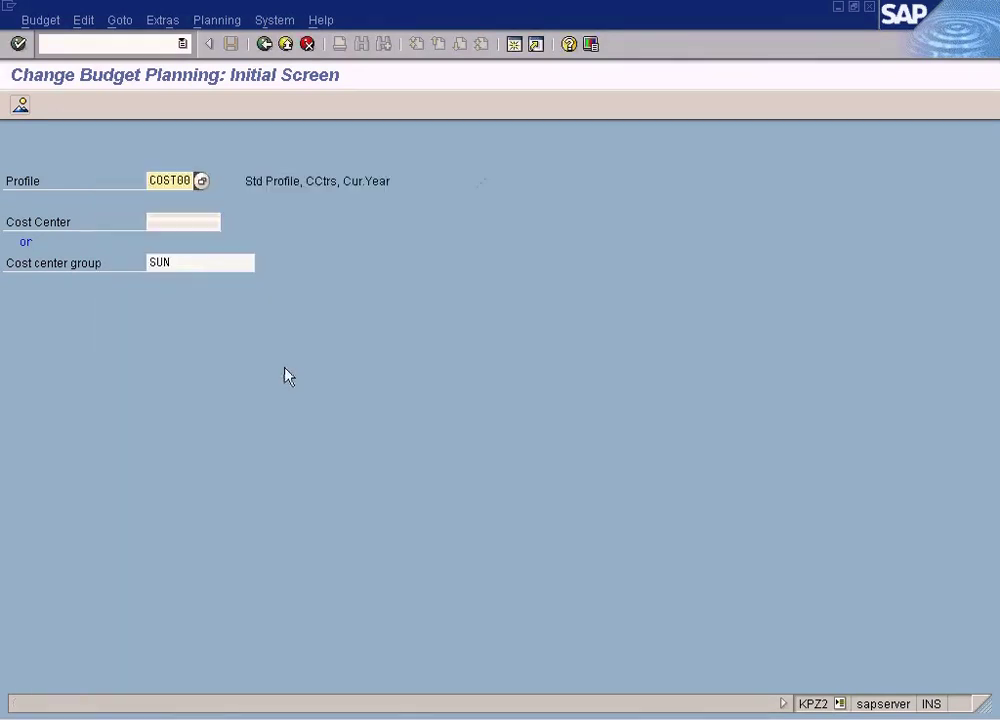
click(193, 221)
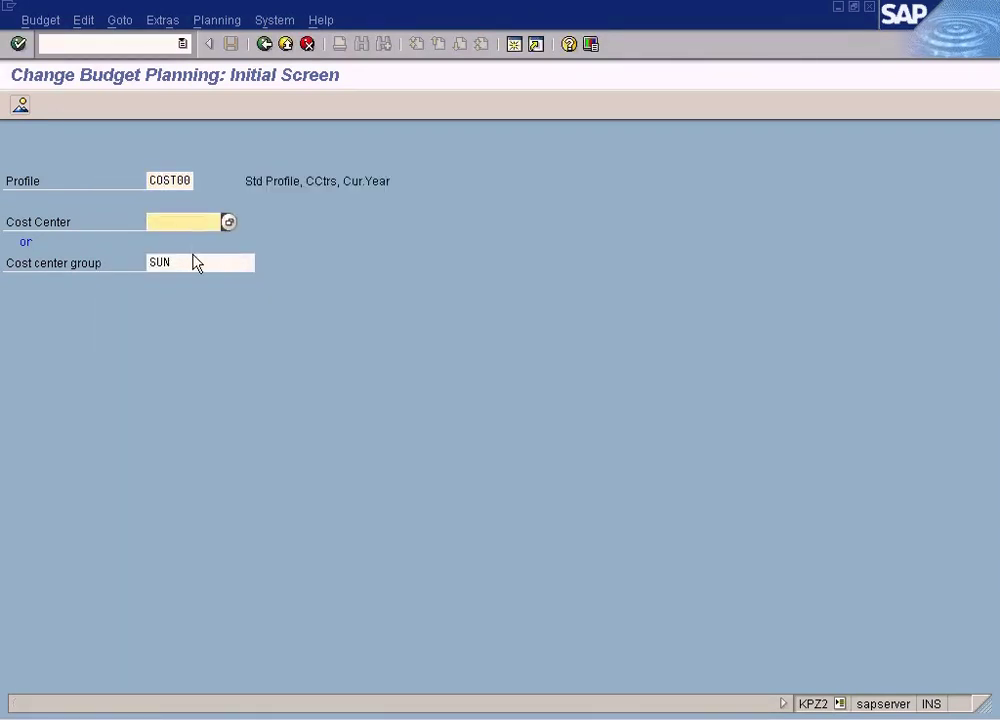
click(190, 263)
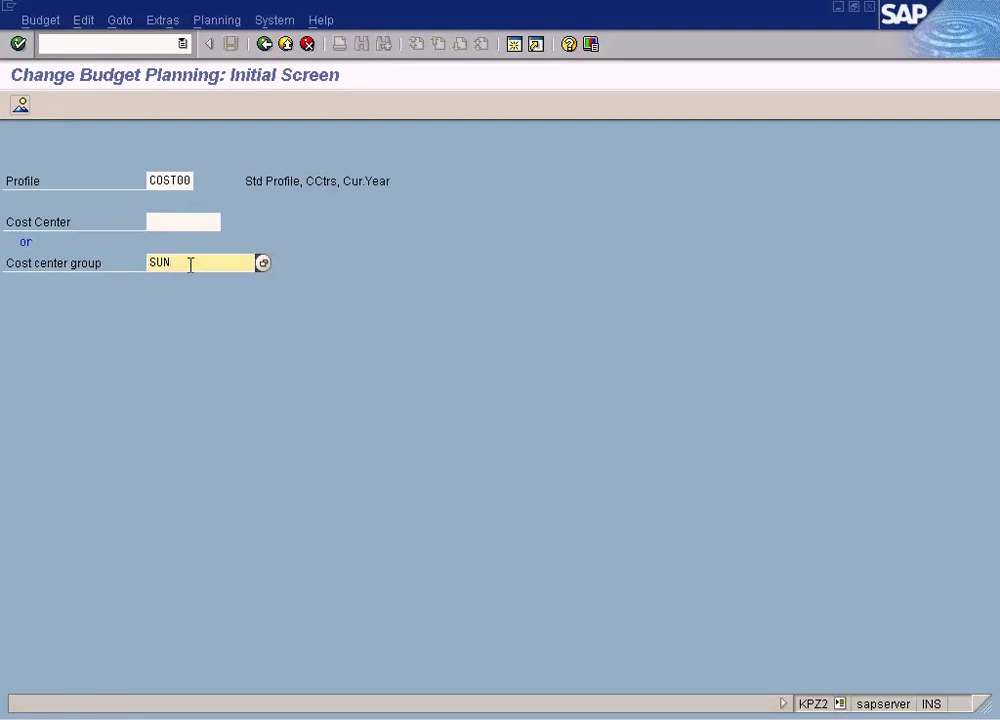
click(178, 221)
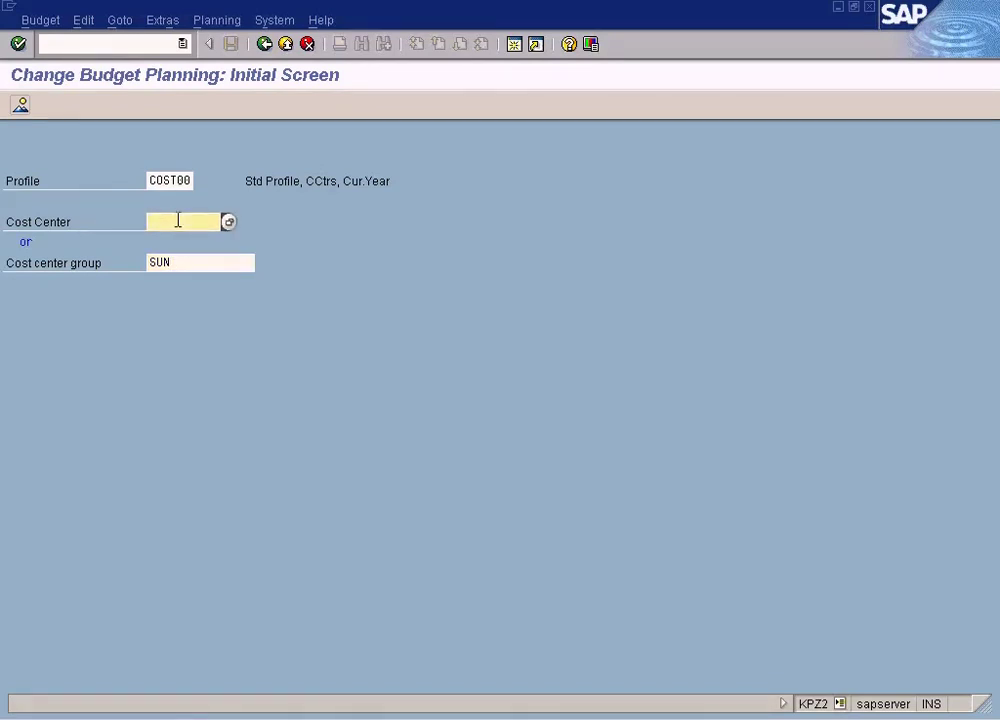
click(194, 263)
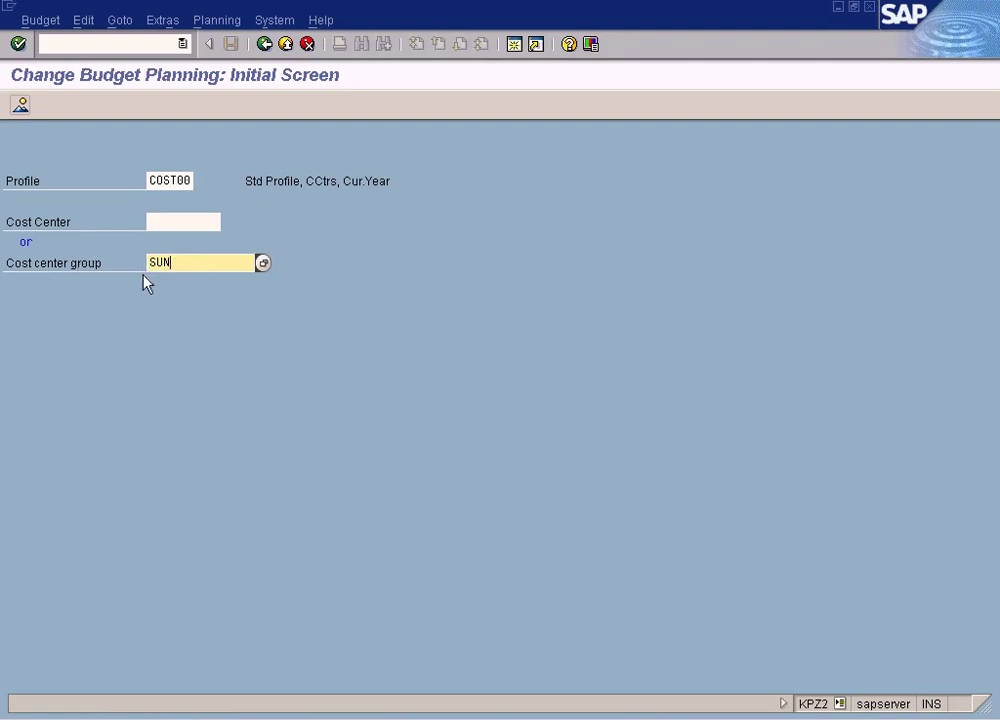
key(Return)
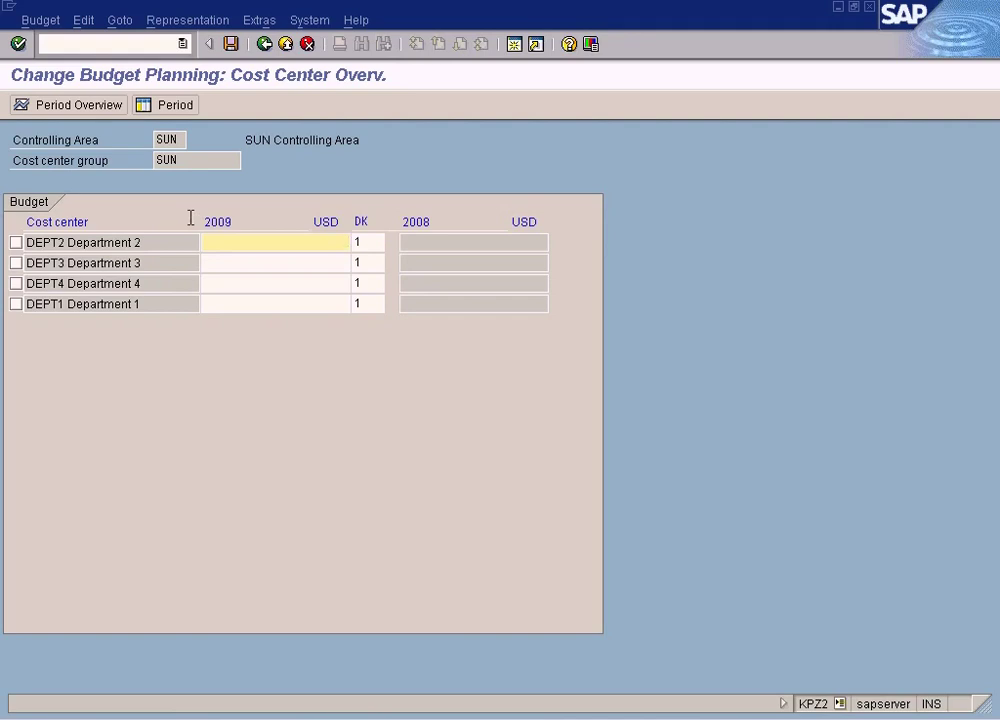
click(198, 160)
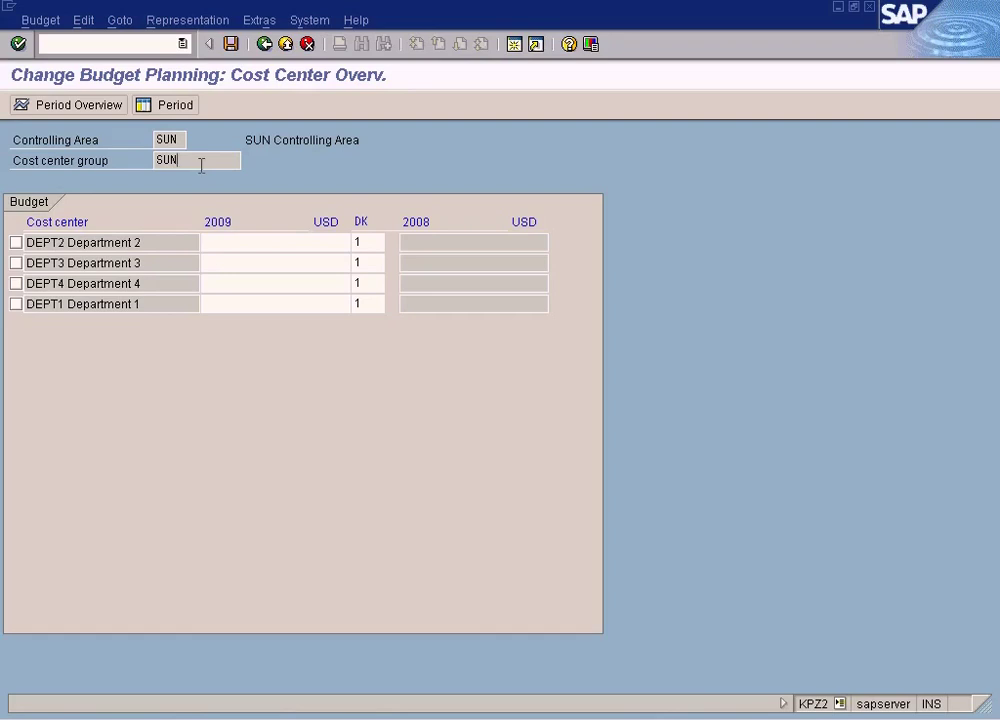
drag(196, 161, 147, 185)
click(301, 242)
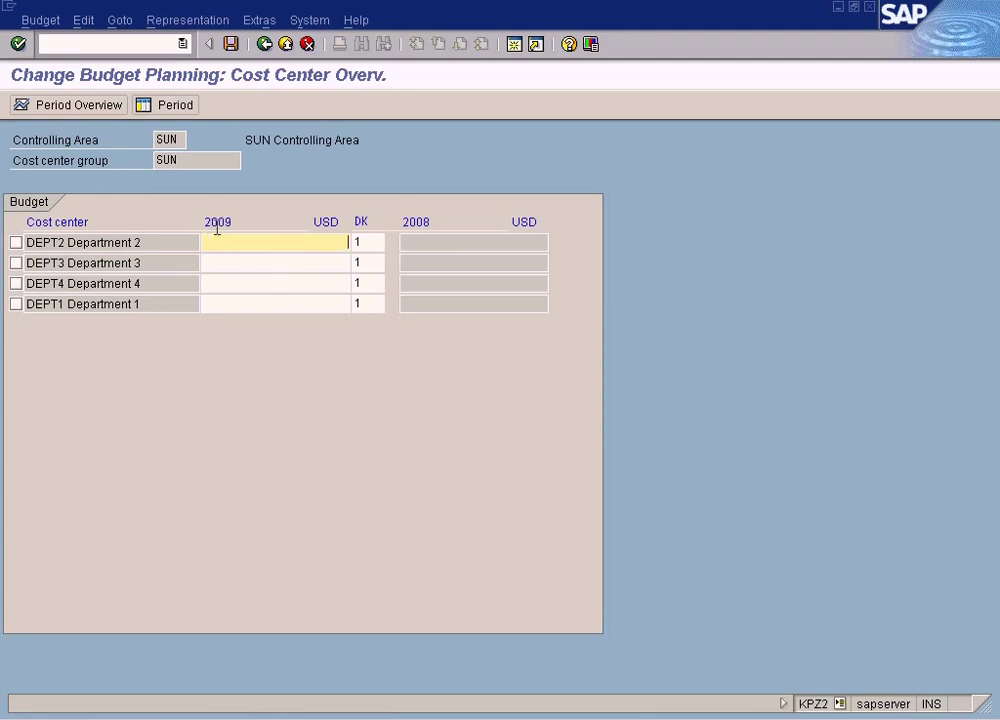
click(299, 262)
click(299, 284)
click(297, 303)
click(297, 283)
click(303, 262)
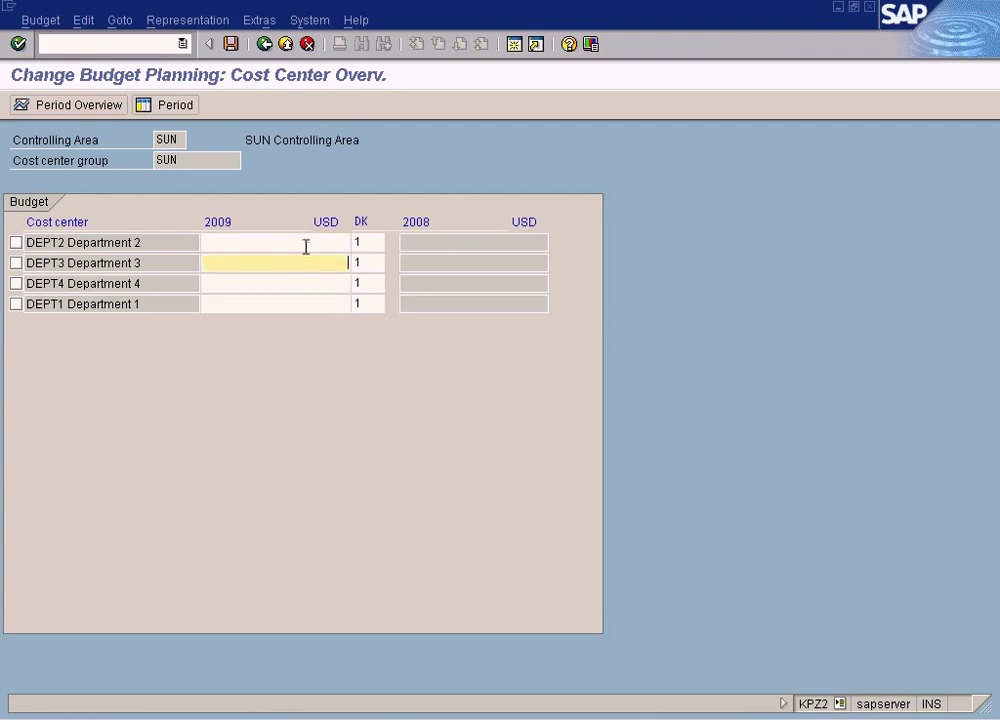
click(305, 244)
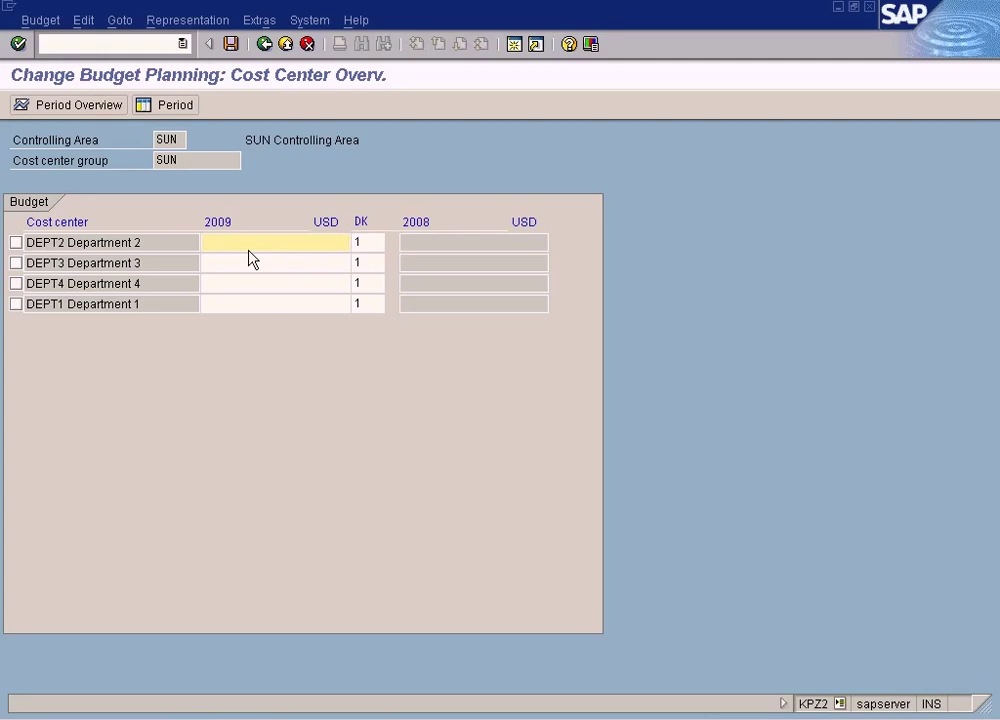
- Inspect DEPT2's 2009 budget period by period, then return to the overview
double_click(290, 243)
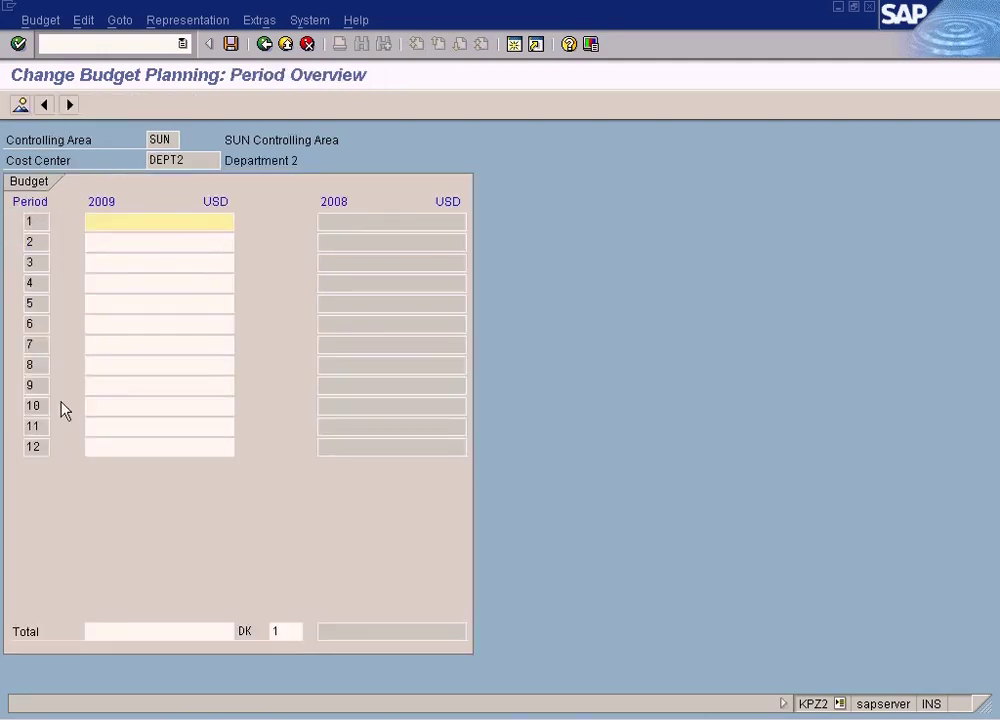
click(194, 240)
click(201, 224)
click(196, 264)
click(196, 285)
click(197, 305)
click(197, 330)
click(194, 360)
click(194, 342)
click(200, 321)
click(200, 300)
click(201, 283)
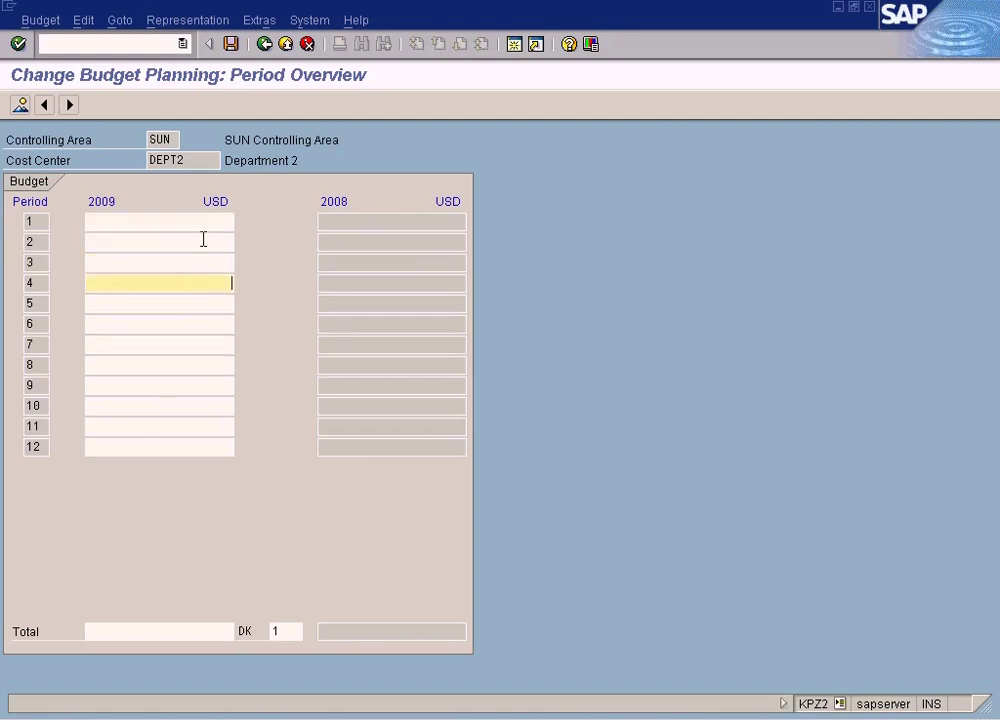
click(203, 243)
click(264, 44)
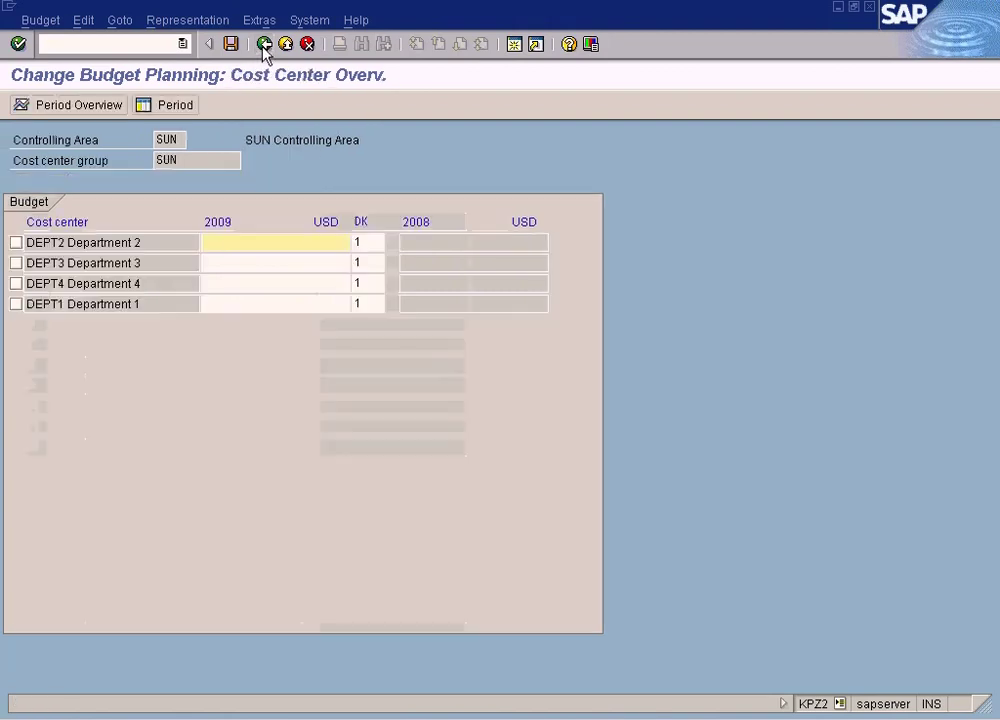
- Take a second look at DEPT2's period amounts for periods 1–8
click(73, 106)
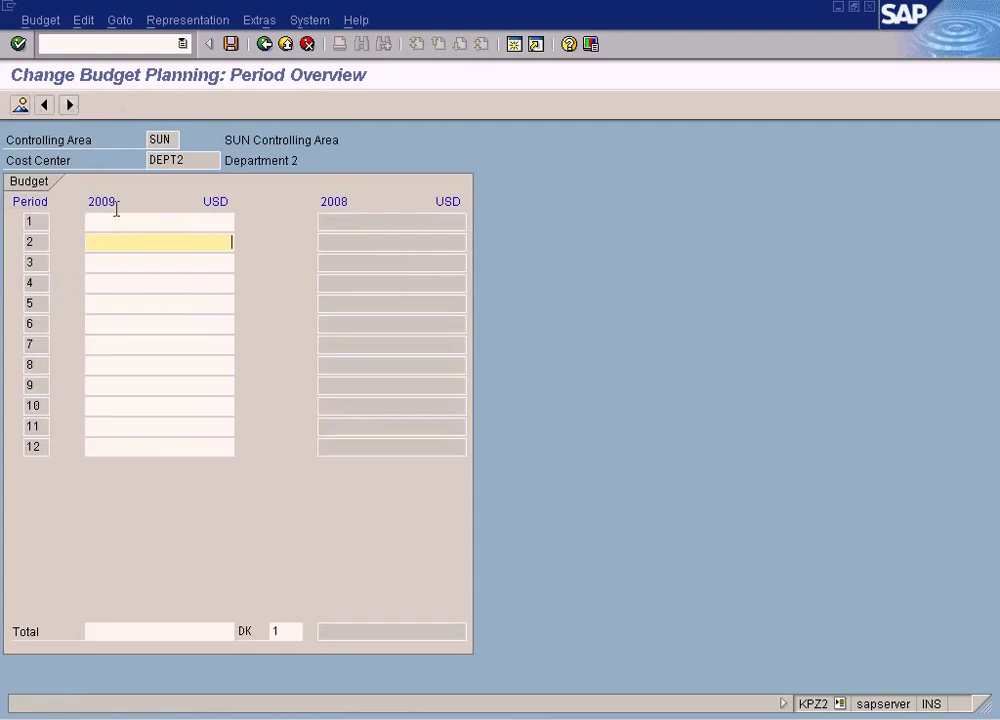
click(165, 222)
click(163, 245)
click(163, 305)
click(152, 362)
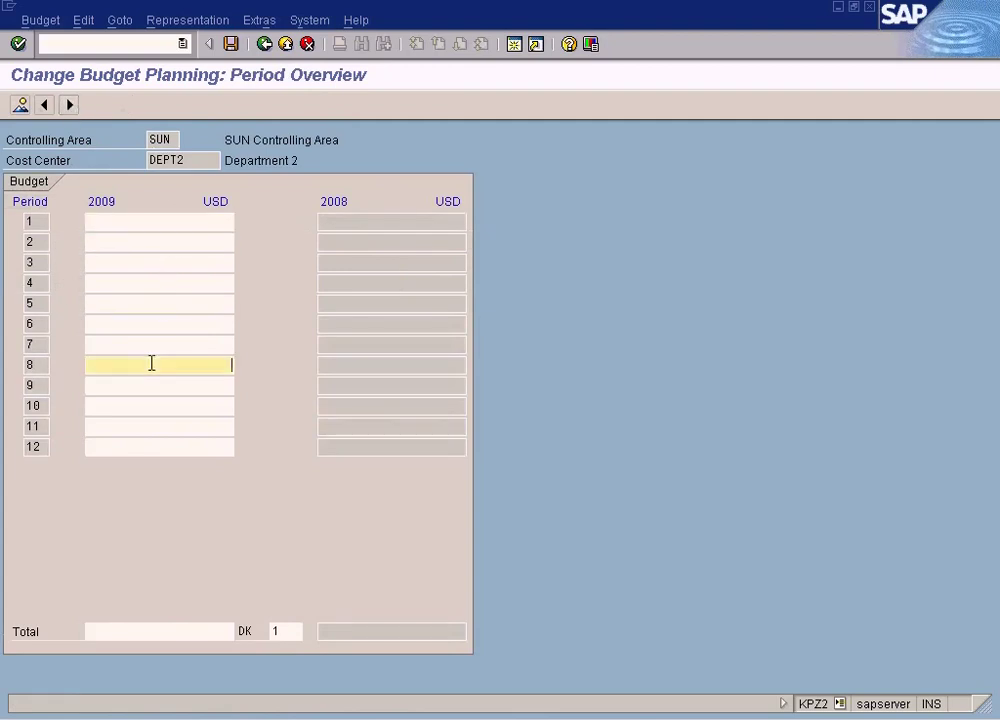
click(266, 45)
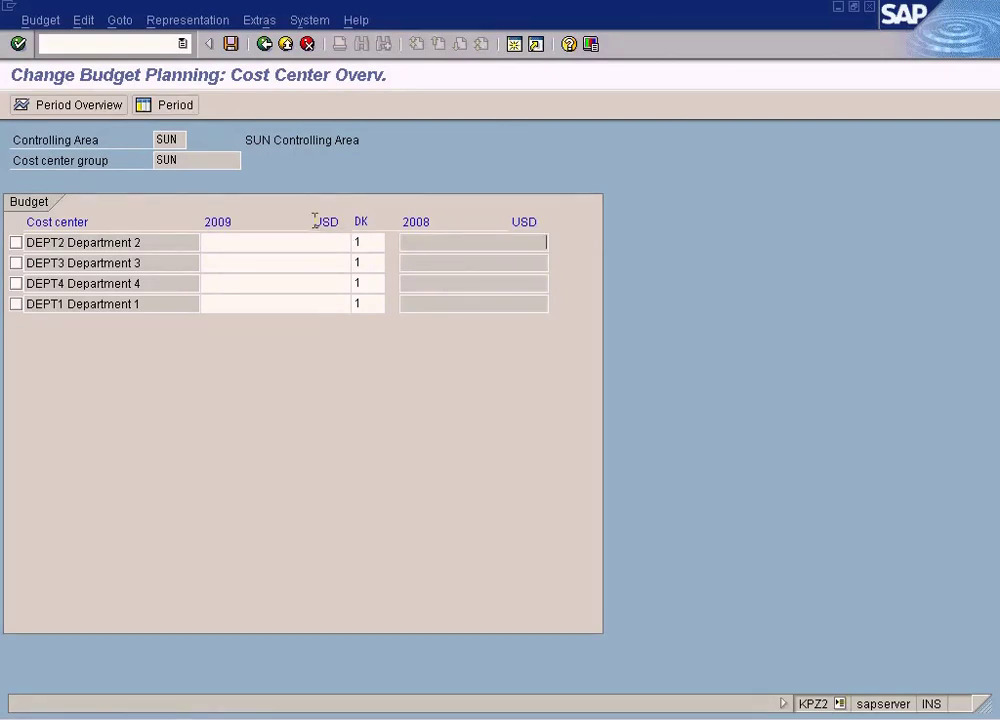
- Compare the planned department expenses in Paint before entering DEPT1's 2009 budget
drag(341, 217, 300, 218)
click(319, 243)
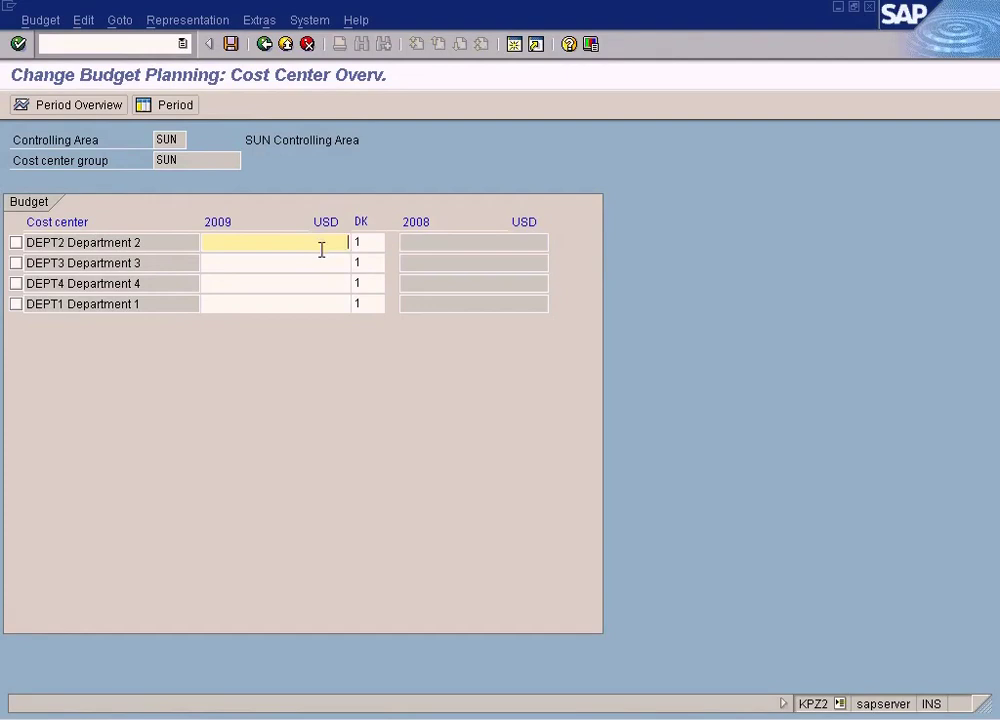
click(545, 710)
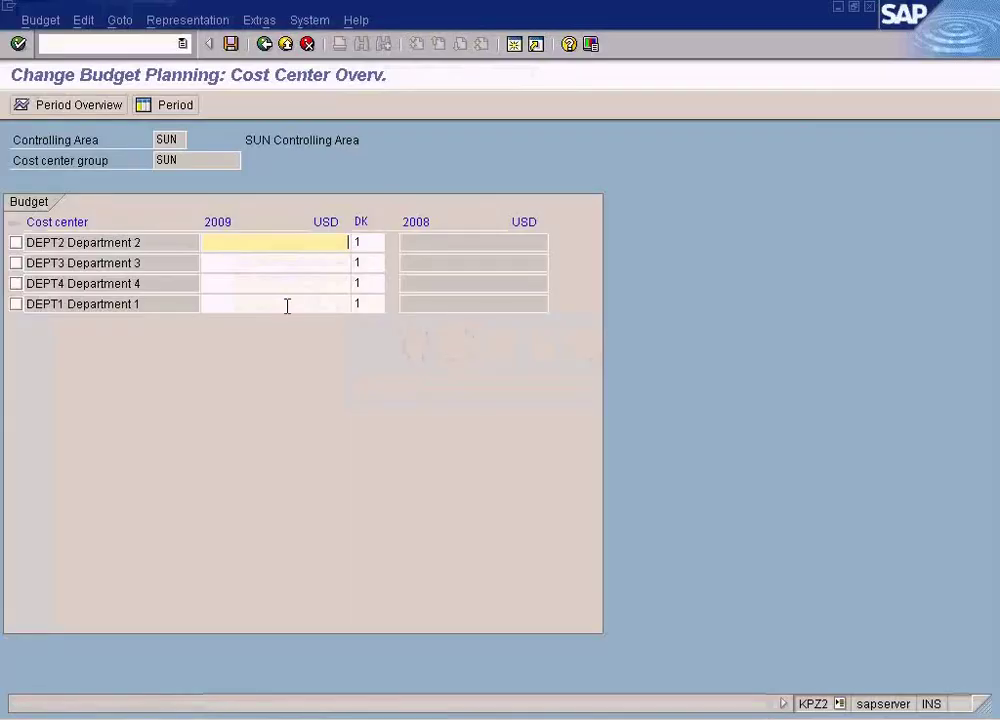
click(350, 304)
key(alt+Tab)
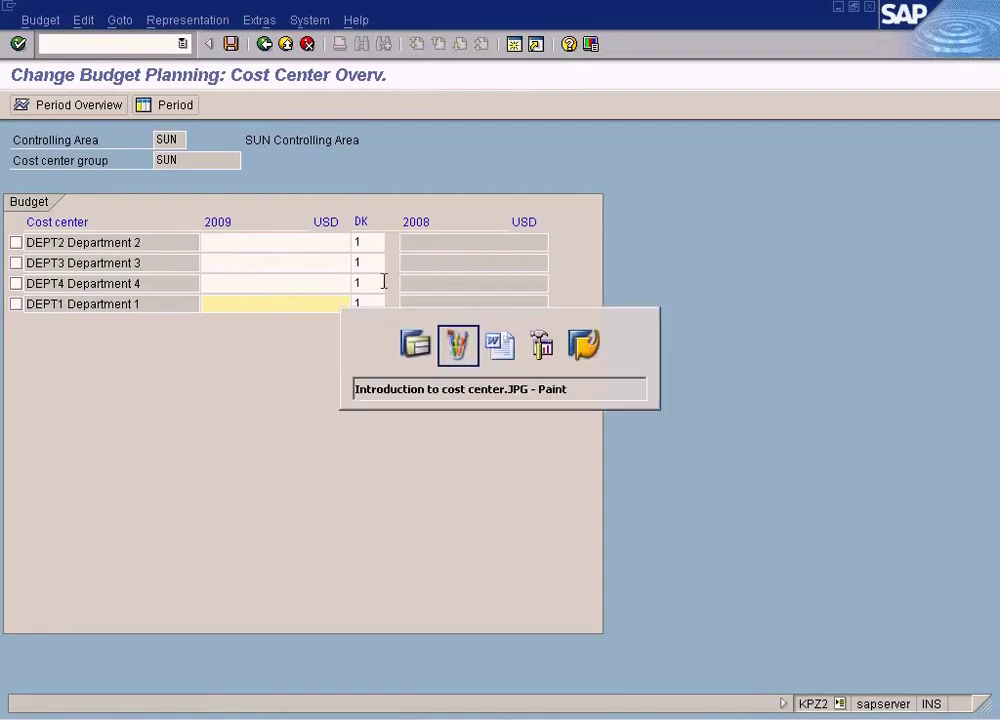
key(alt+Tab)
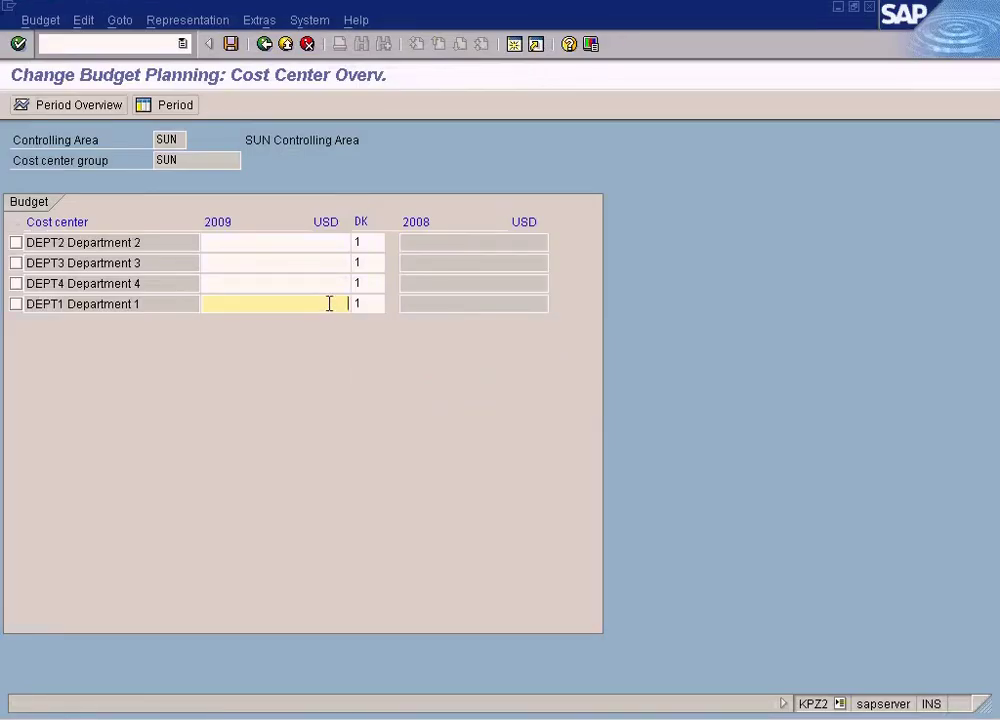
- Enter a 2009 budget of 5000 for DEPT1 and bring up its period breakdown
text(5000)
drag(317, 301, 393, 302)
click(310, 303)
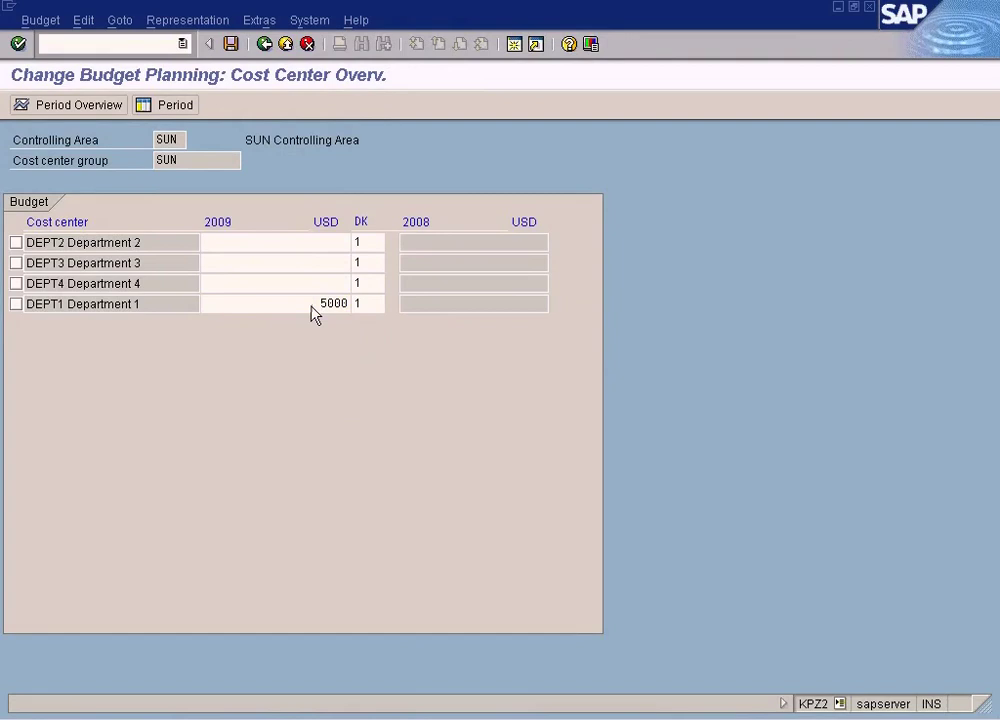
double_click(311, 306)
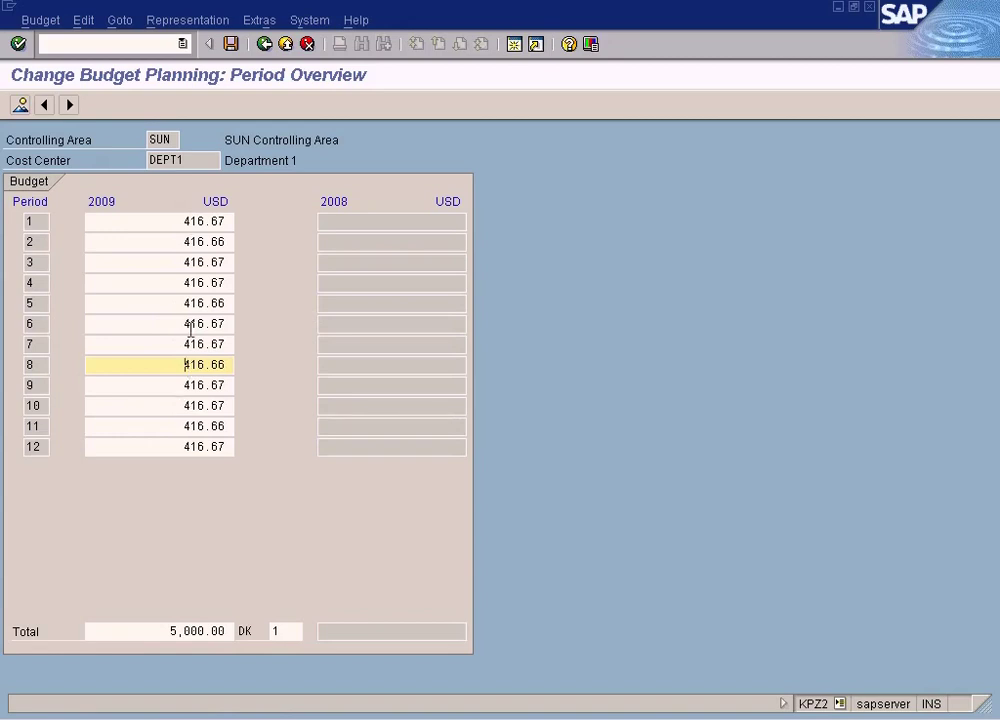
- Overwrite DEPT1's period 3 amount with 500, making its 2009 total 5,083.33
drag(170, 267, 277, 266)
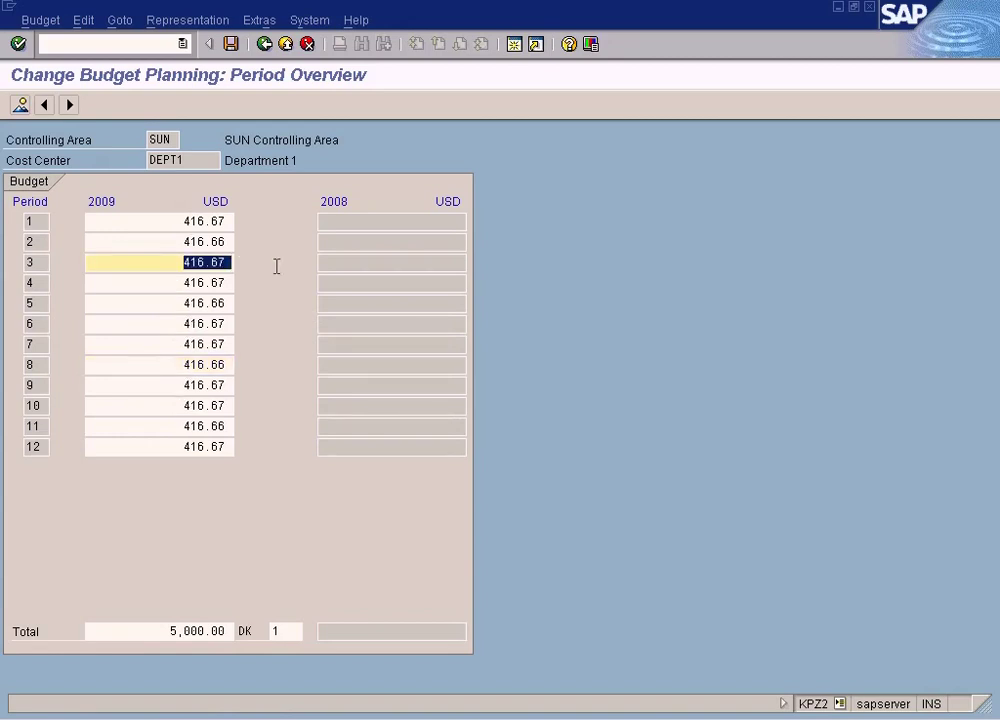
text(500)
click(207, 303)
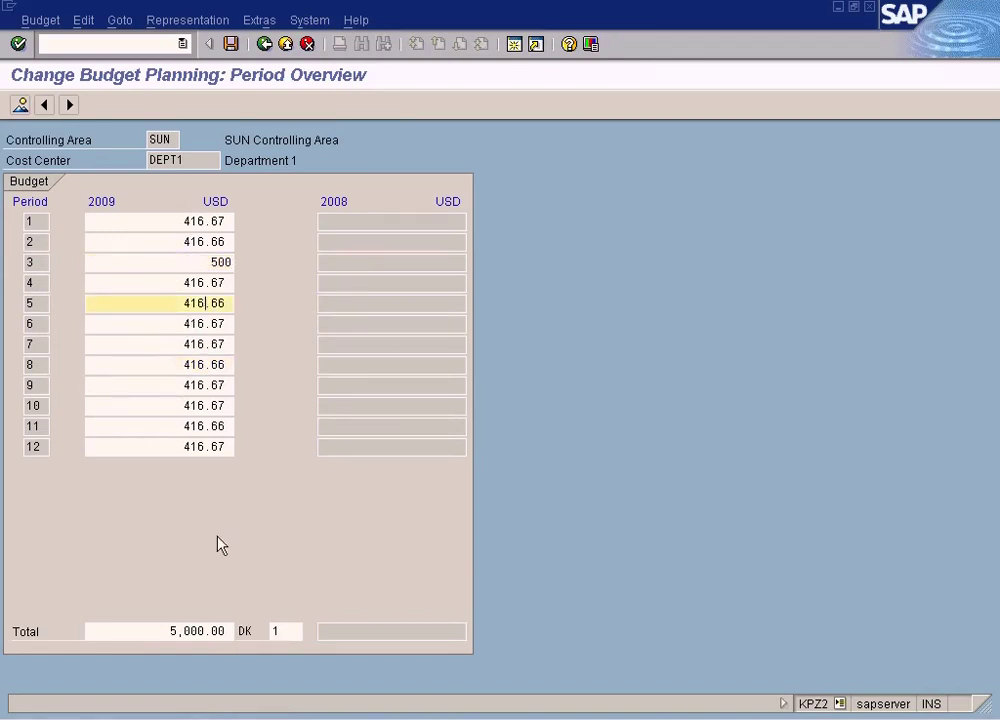
click(218, 365)
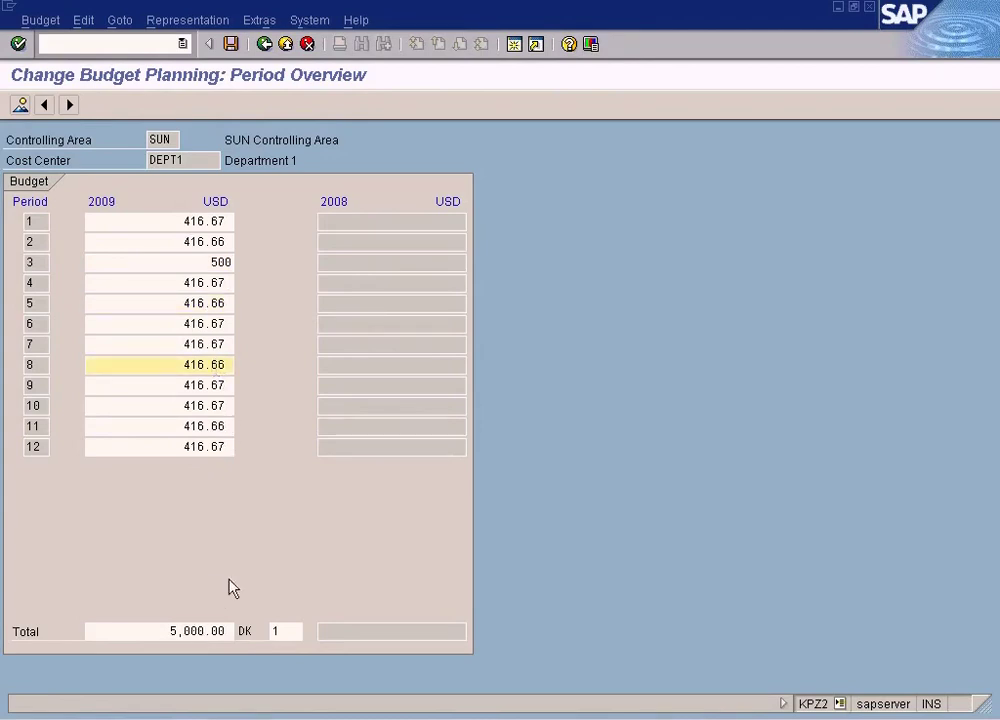
click(184, 344)
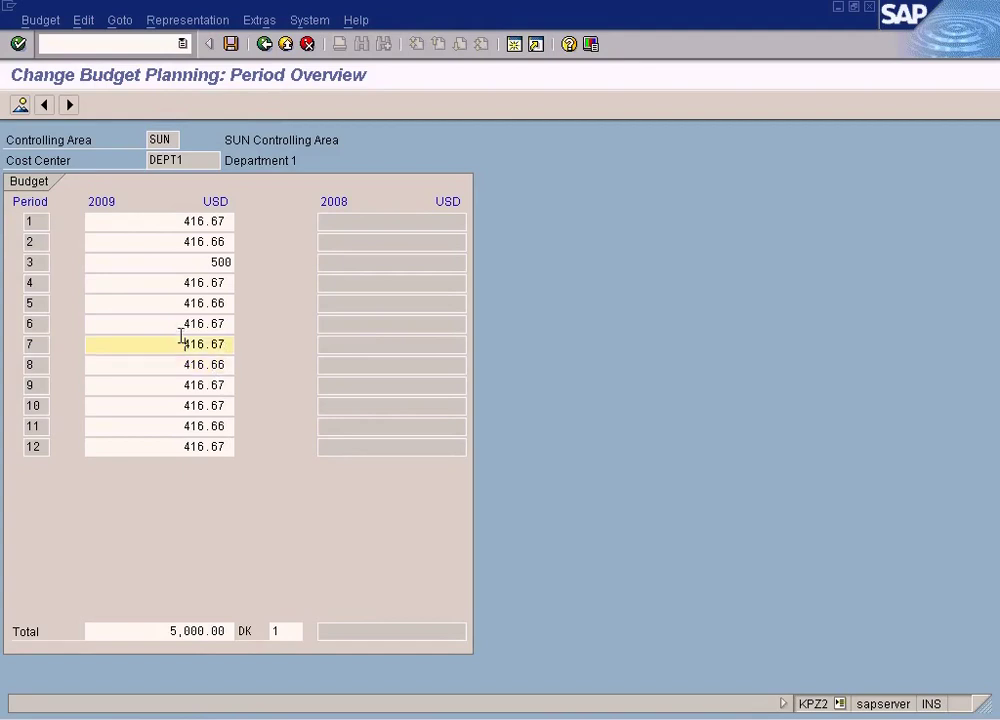
click(265, 44)
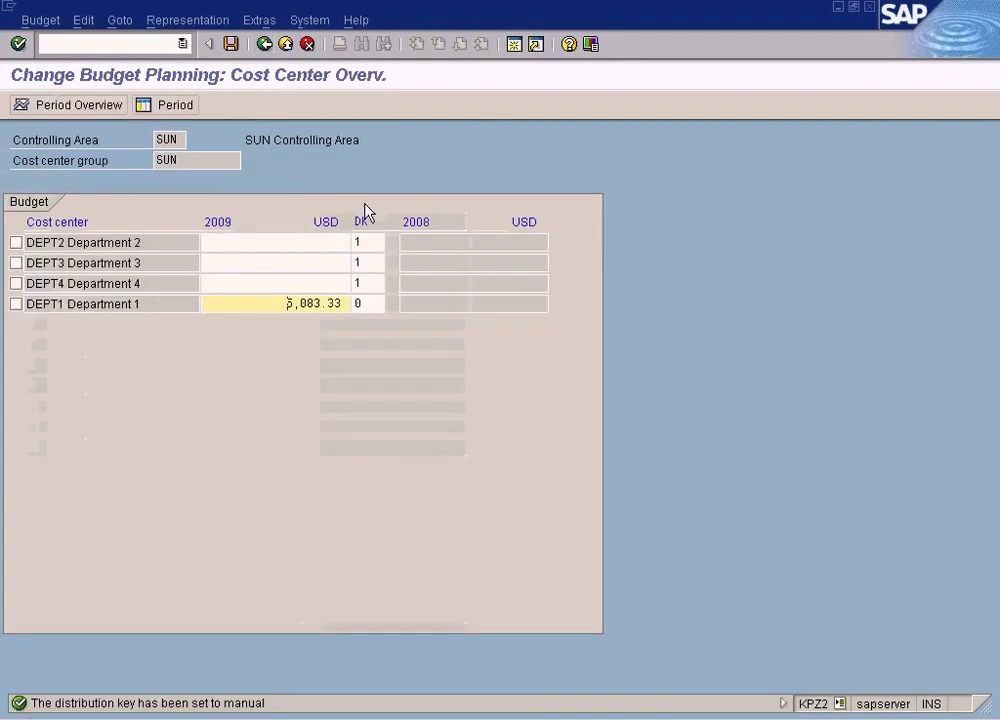
click(290, 302)
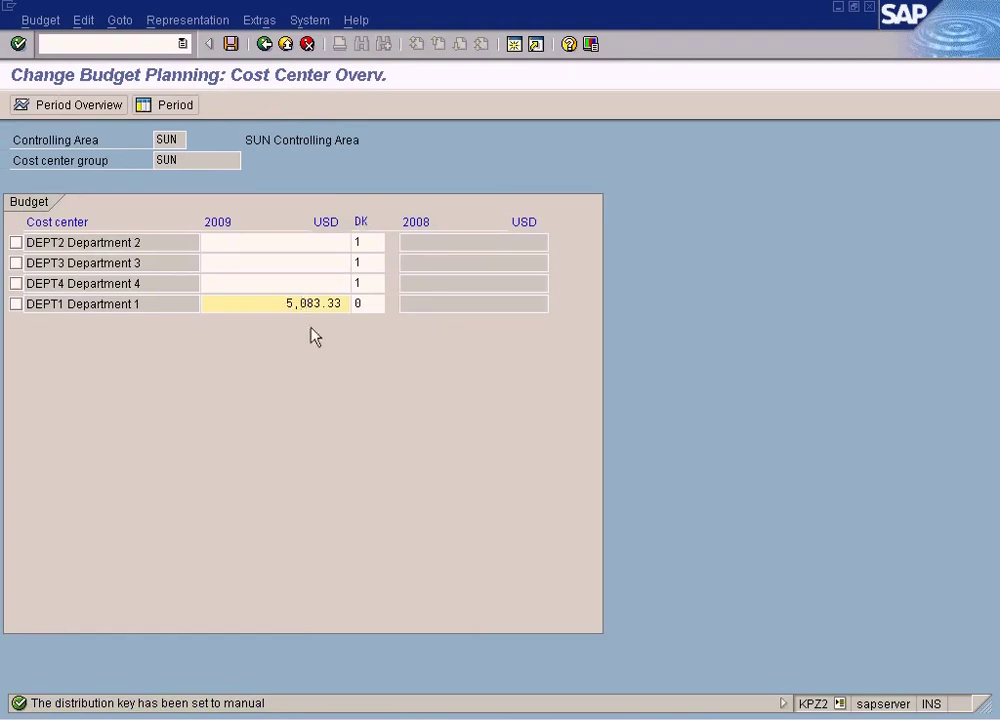
- Set DEPT1's period 7 amount to 600 (total 5,266.66), then overtype its 2009 amount with 5000
double_click(308, 305)
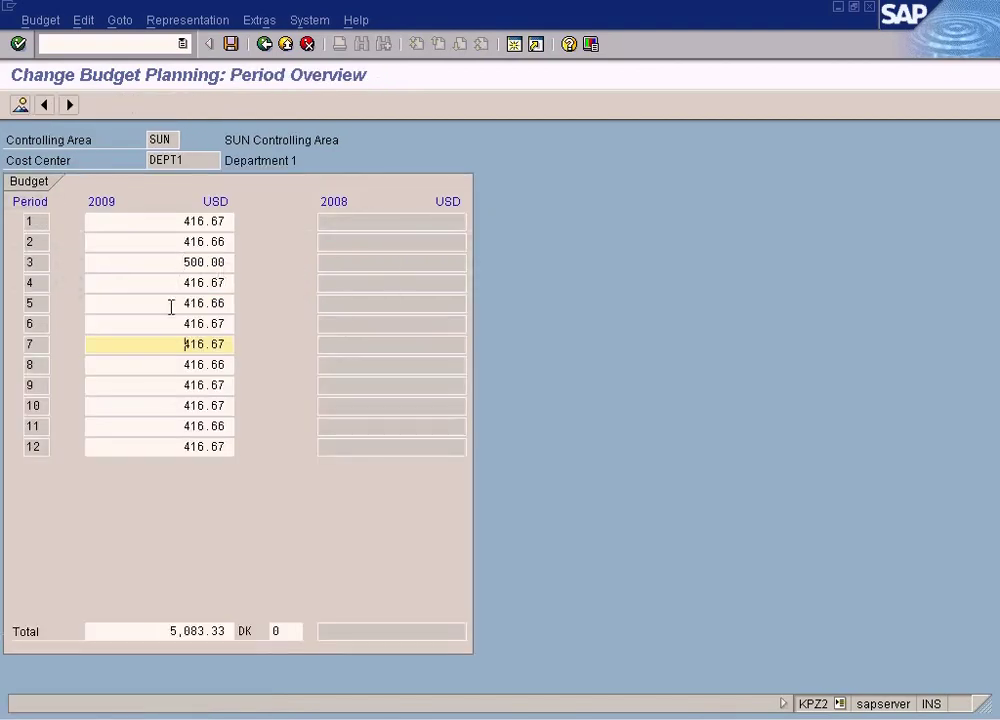
drag(154, 343, 245, 342)
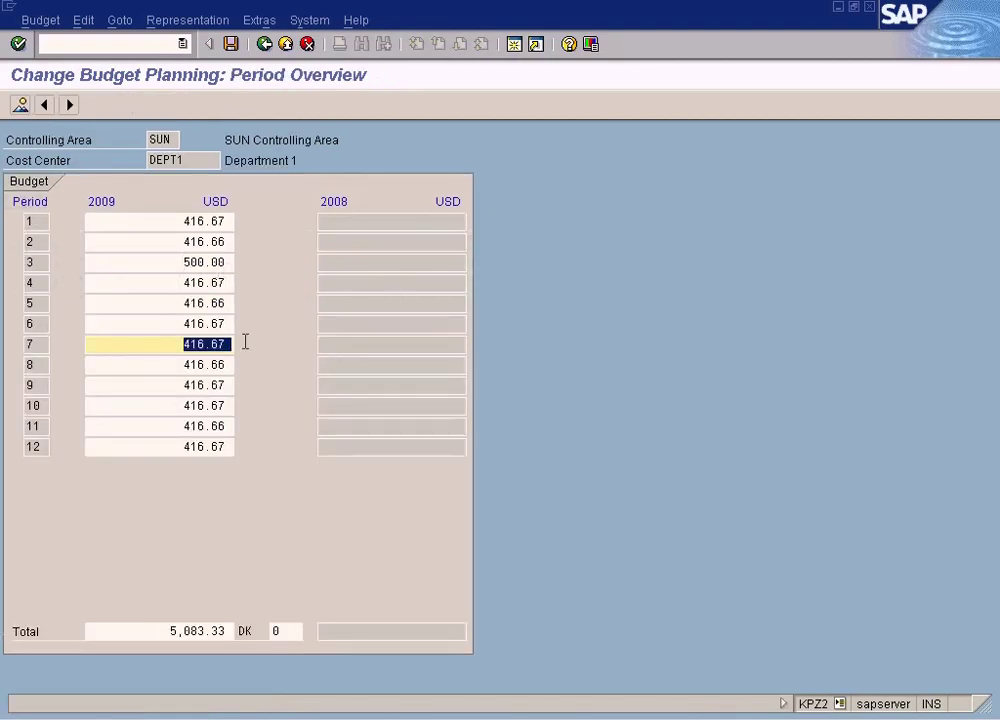
text(600)
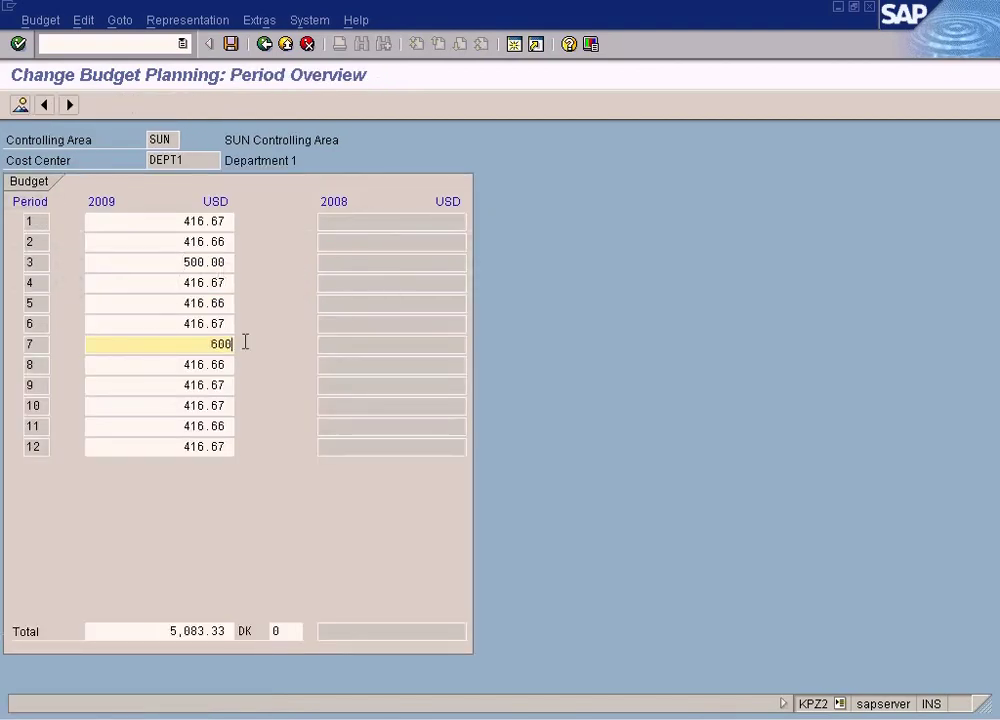
click(200, 385)
click(264, 46)
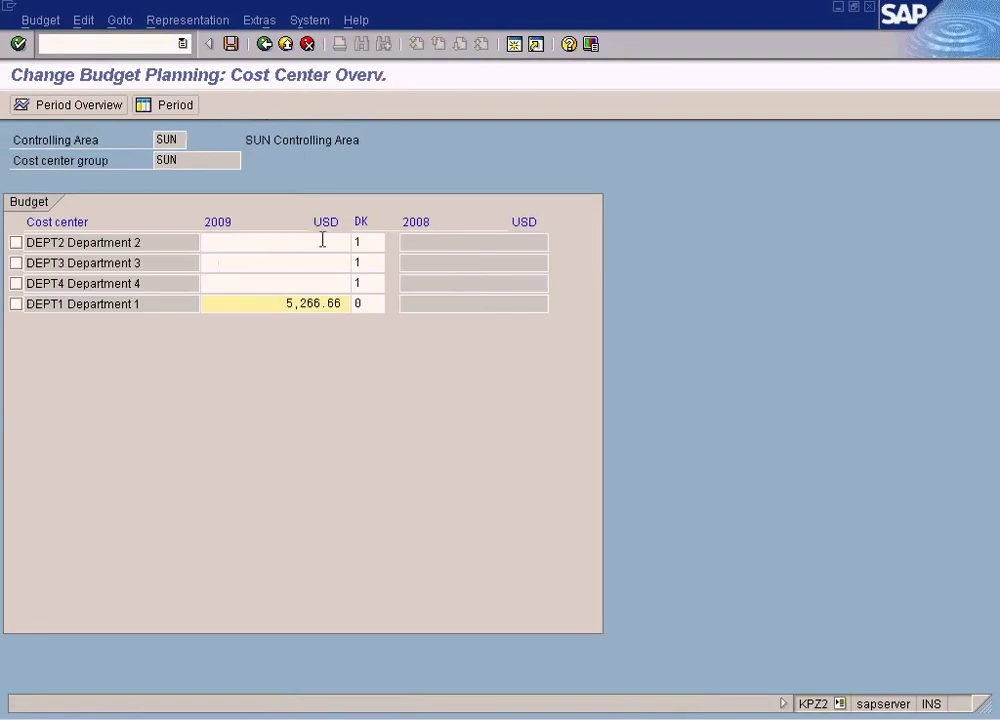
drag(274, 307, 410, 302)
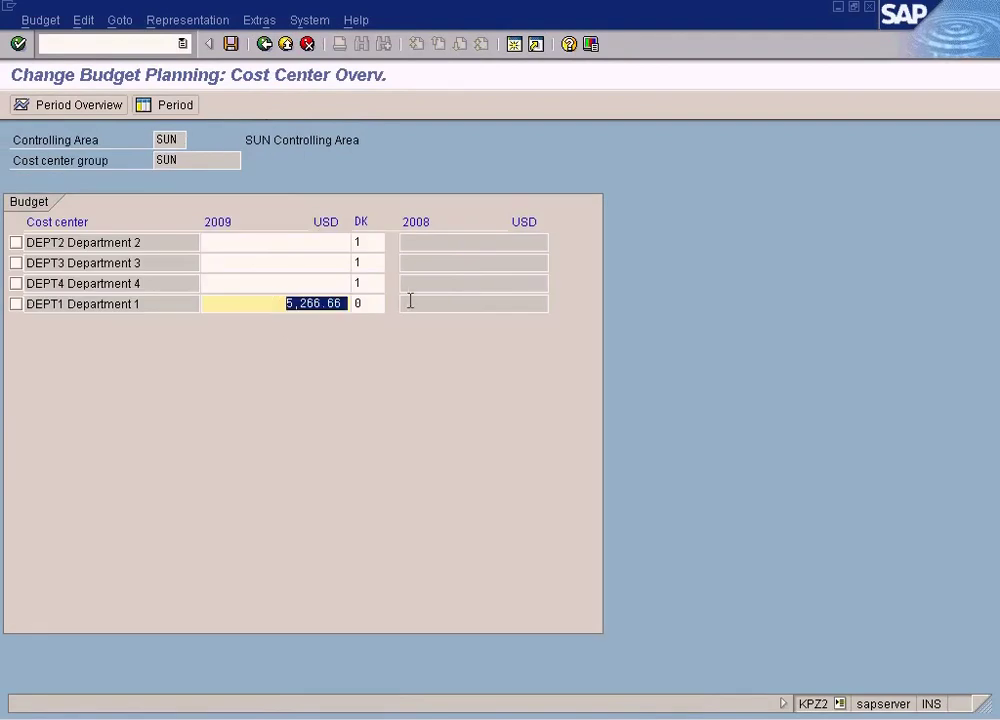
text(5000)
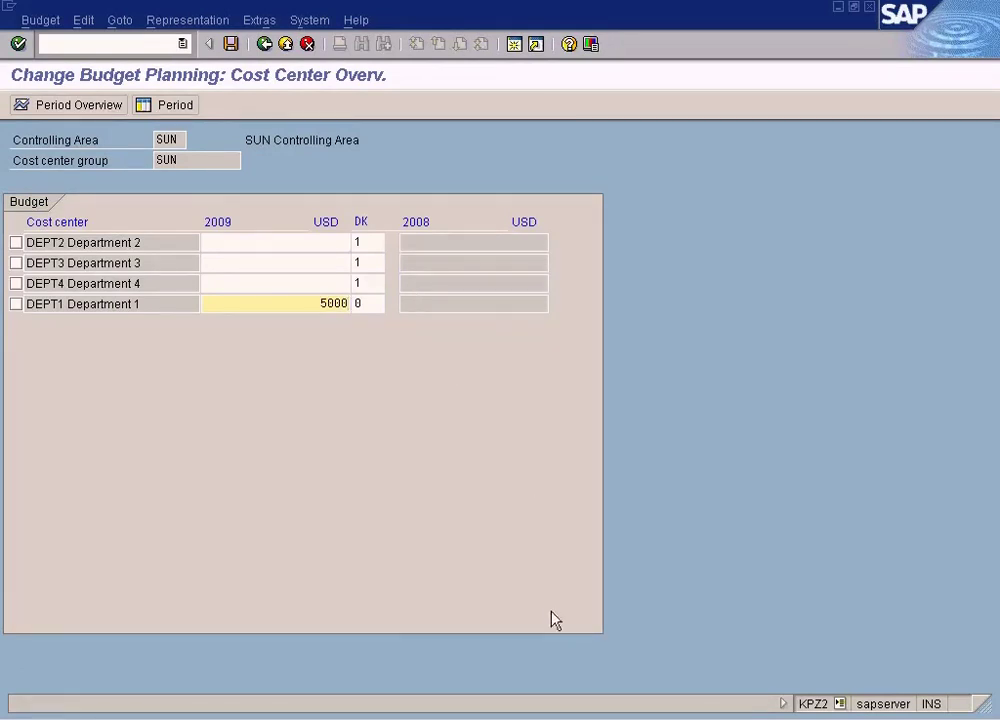
- Enter 2009 budgets of 5000, 7000 and 1000 for DEPT2, DEPT3 and DEPT4, per Paint's planned figures
key(alt+Tab)
key(alt+Tab)
key(alt+Tab)
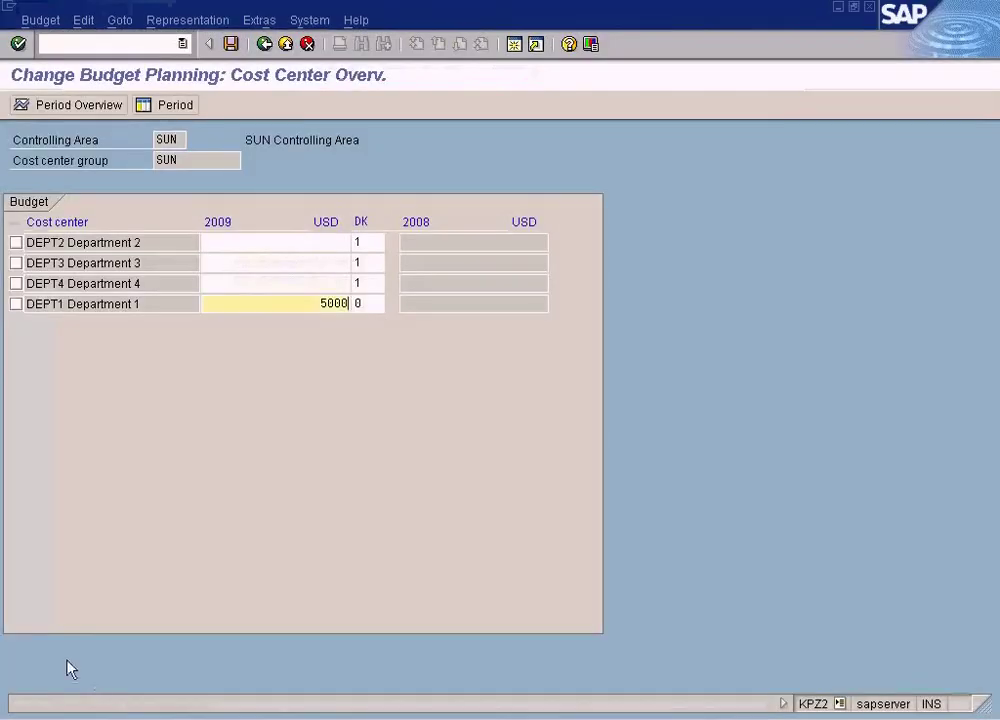
click(311, 244)
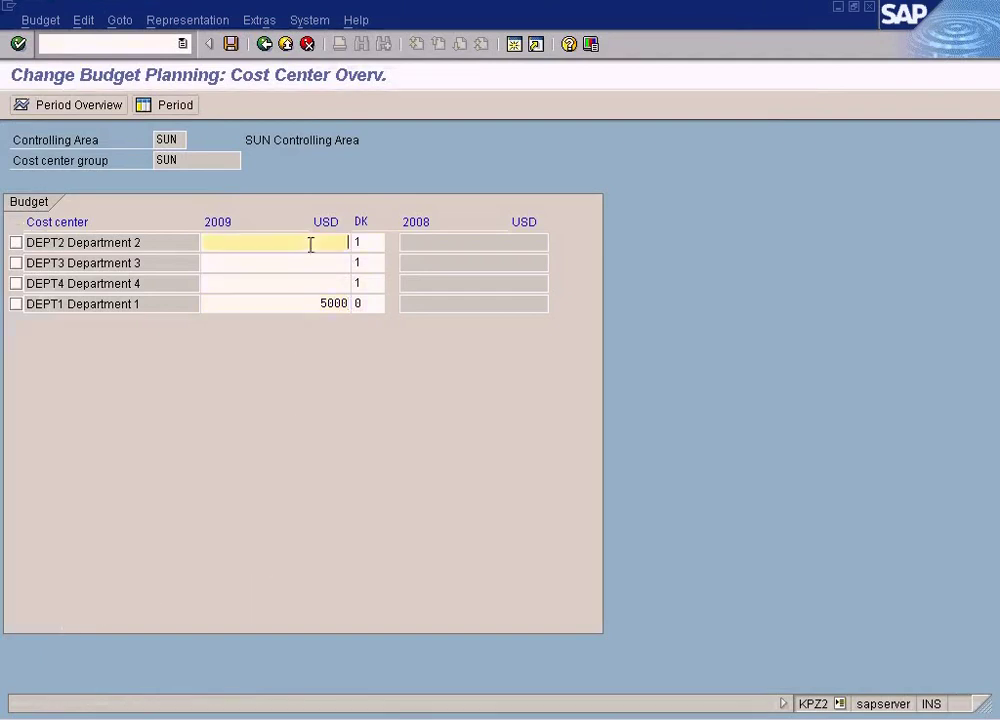
text(5000)
key(alt+Tab)
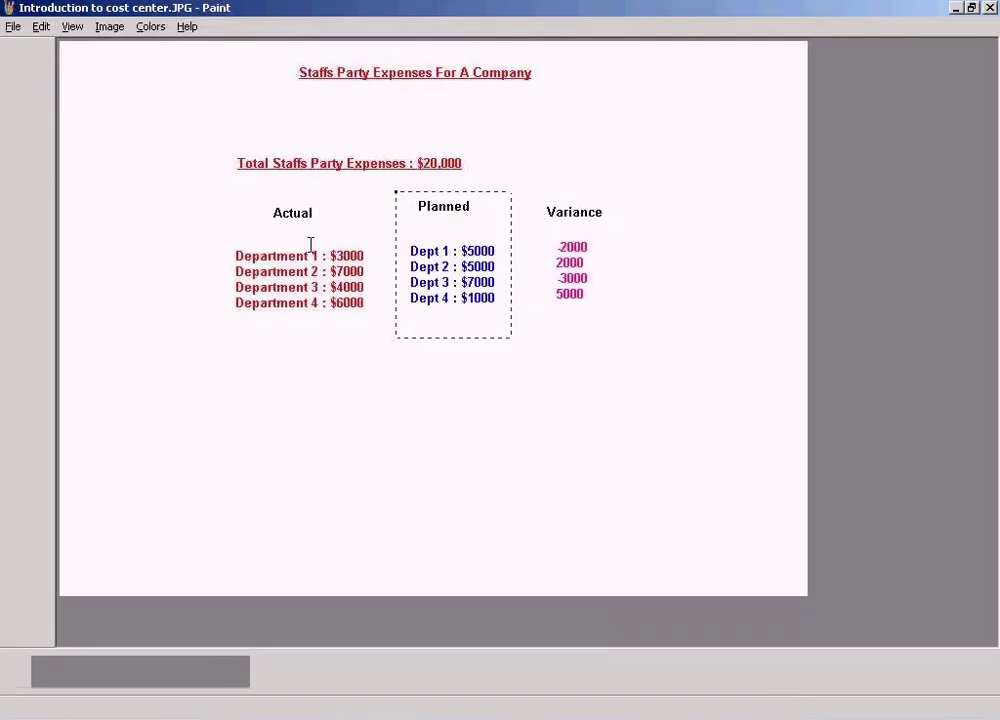
key(alt+Tab)
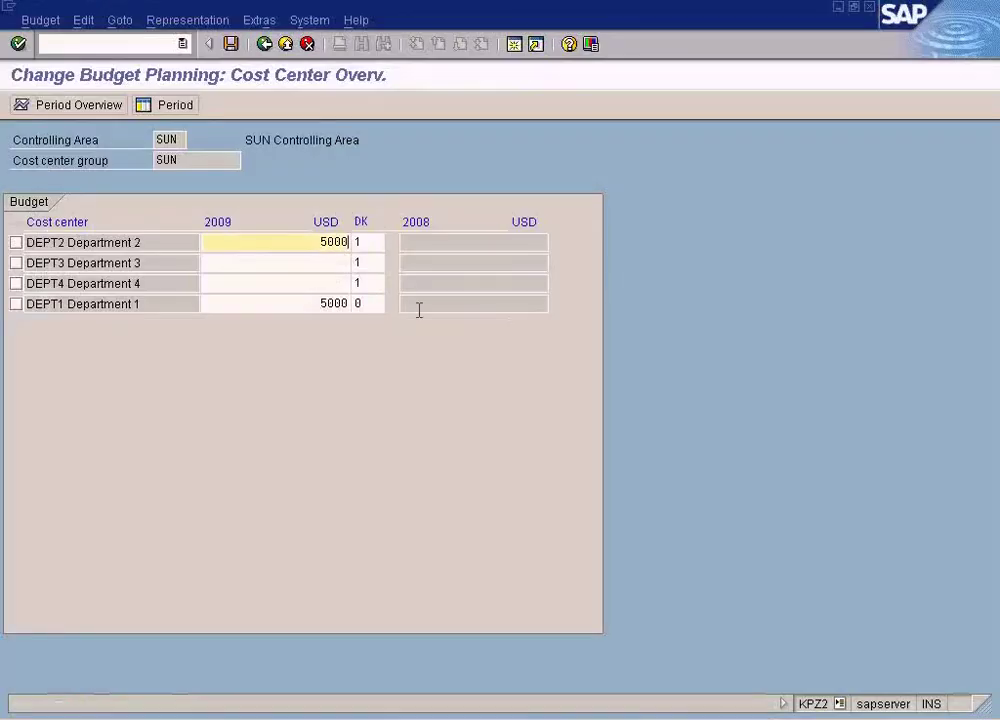
click(333, 265)
text(7000)
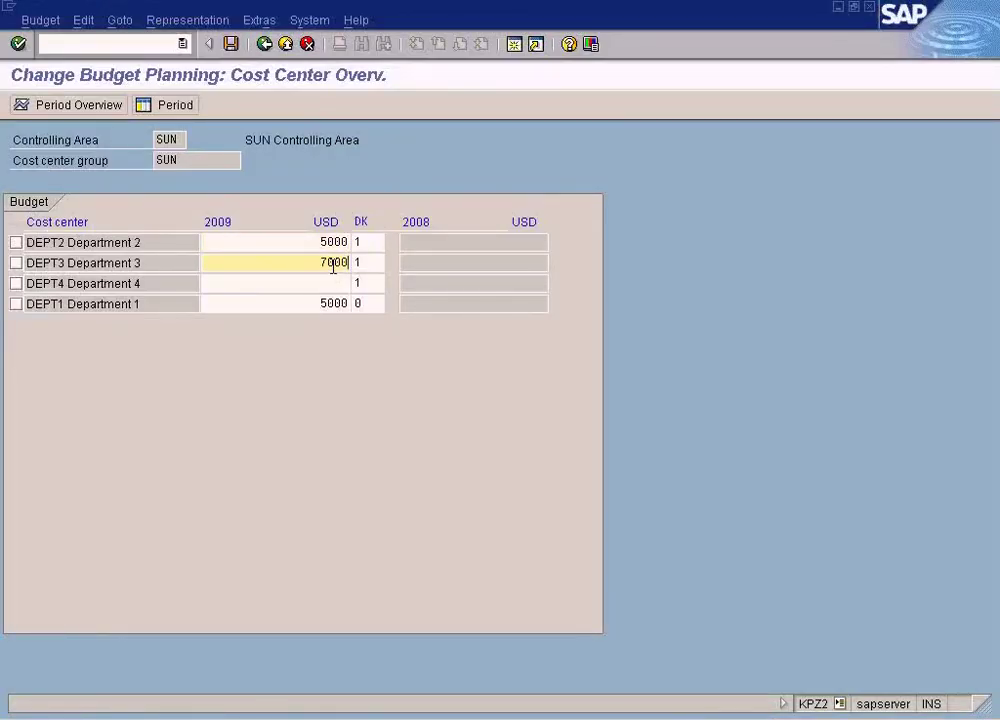
key(alt+Tab)
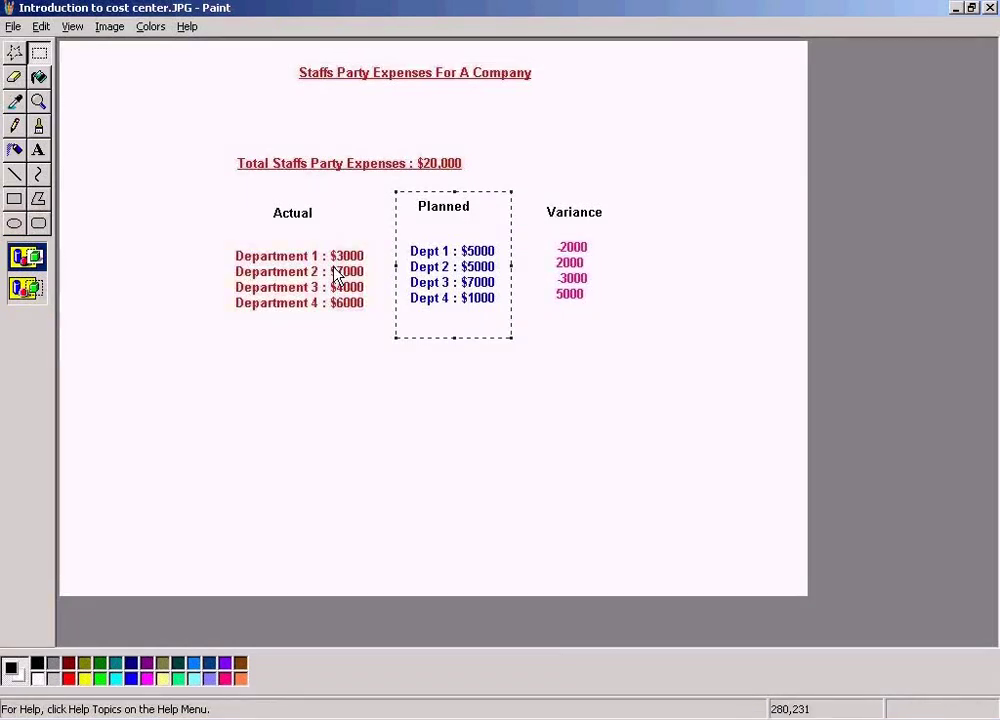
key(alt+Tab)
key(alt+Tab)
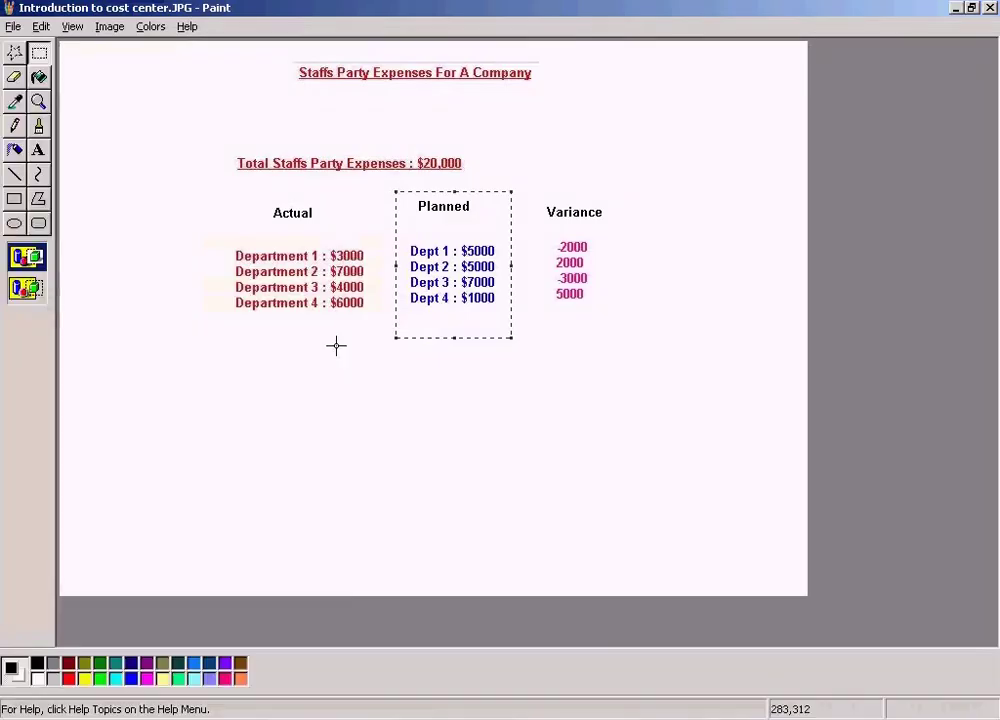
key(alt+Tab)
click(332, 284)
text(1000)
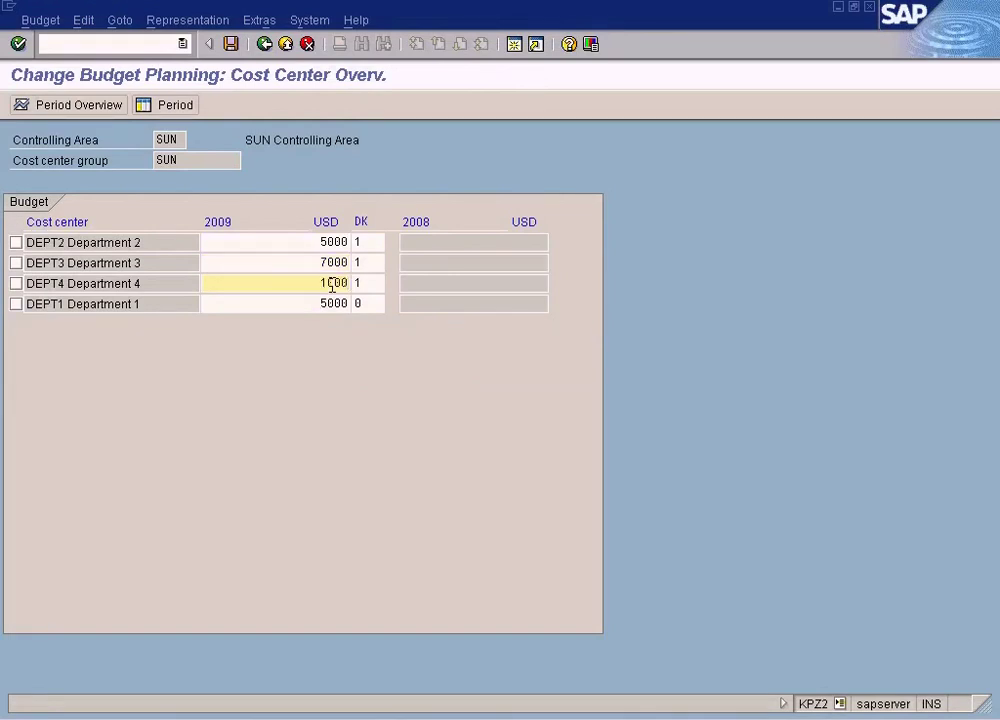
key(Return)
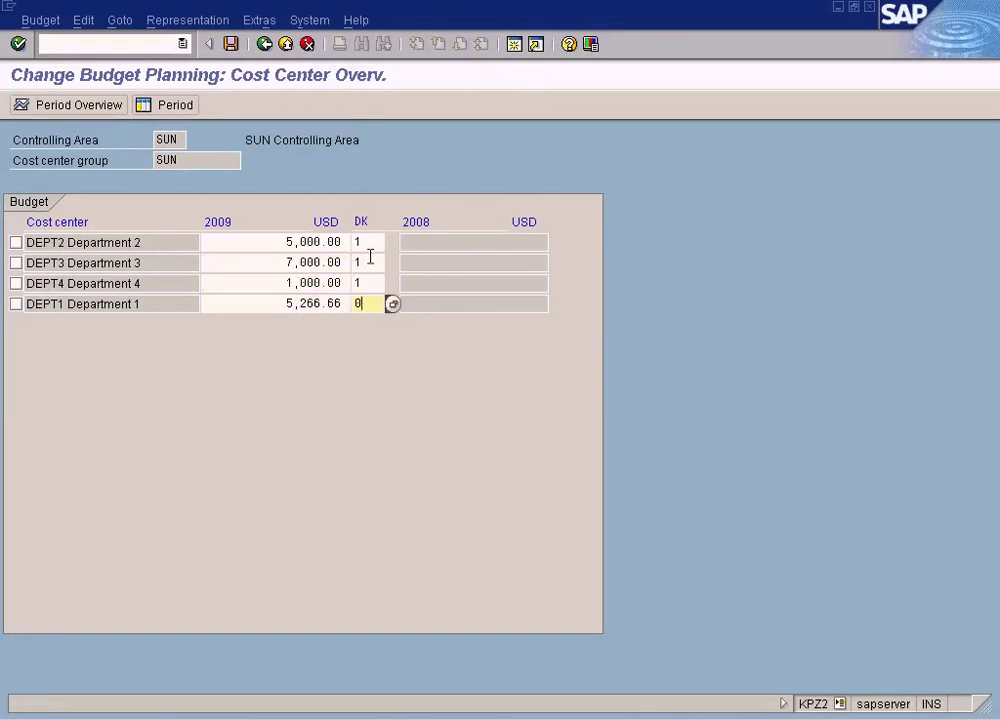
- Change DEPT1's distribution key from 0 to 1 and view its periods spread evenly at about 438.89
click(368, 262)
click(368, 241)
click(370, 303)
double_click(372, 303)
text(1)
drag(279, 303, 327, 306)
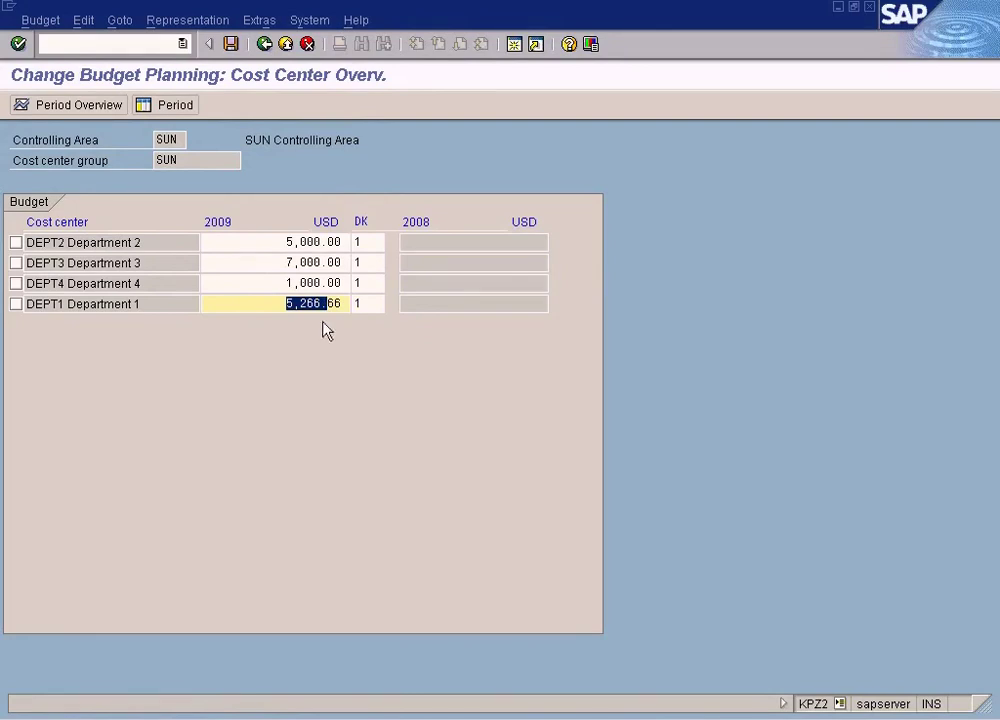
double_click(277, 304)
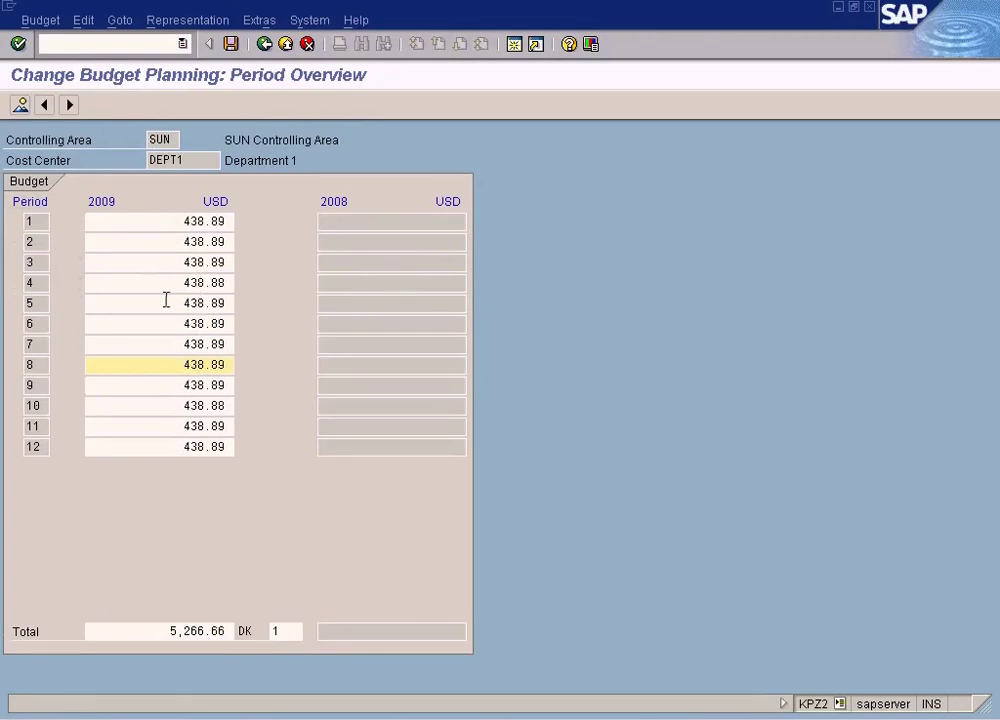
- Overwrite DEPT1's period 5 amount with 700, raising its 2009 total to 5,527.77
drag(165, 303, 255, 300)
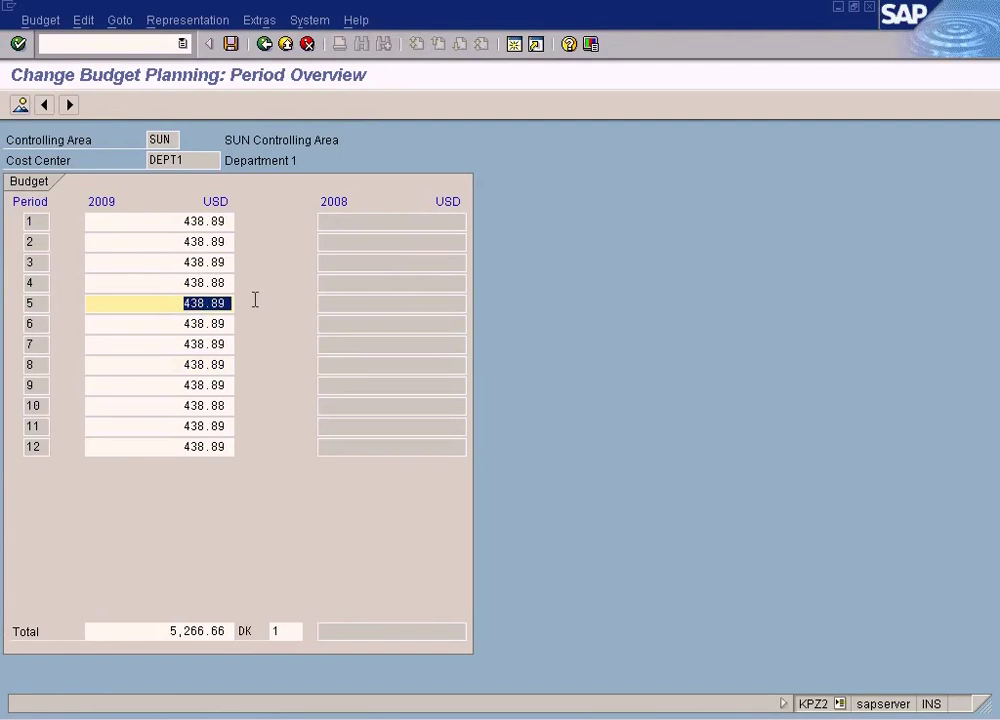
text(700)
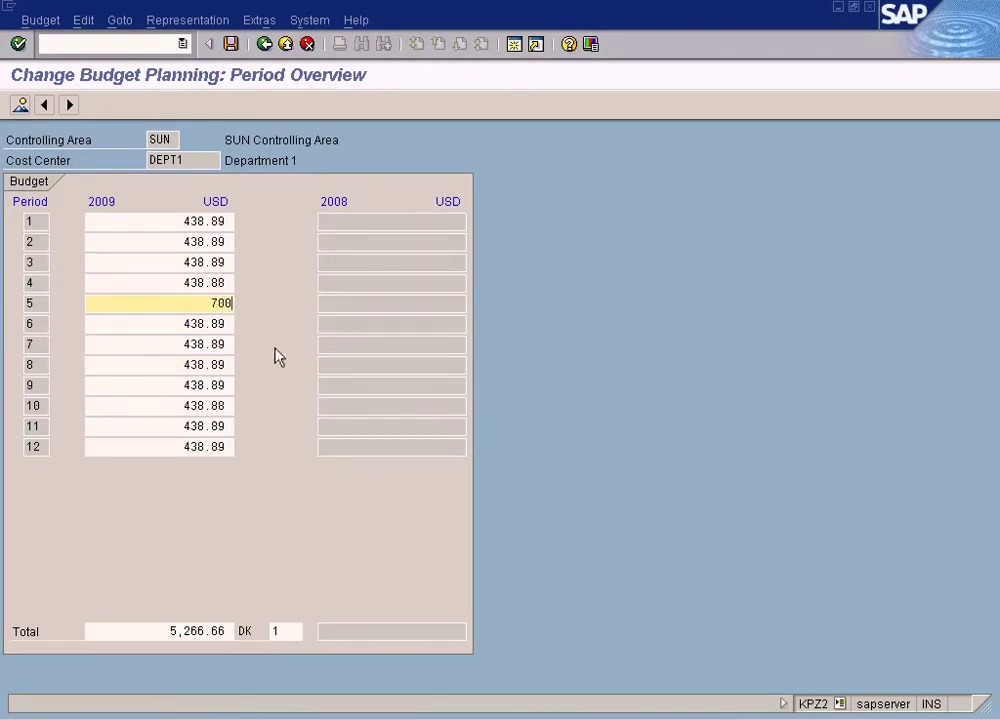
click(222, 324)
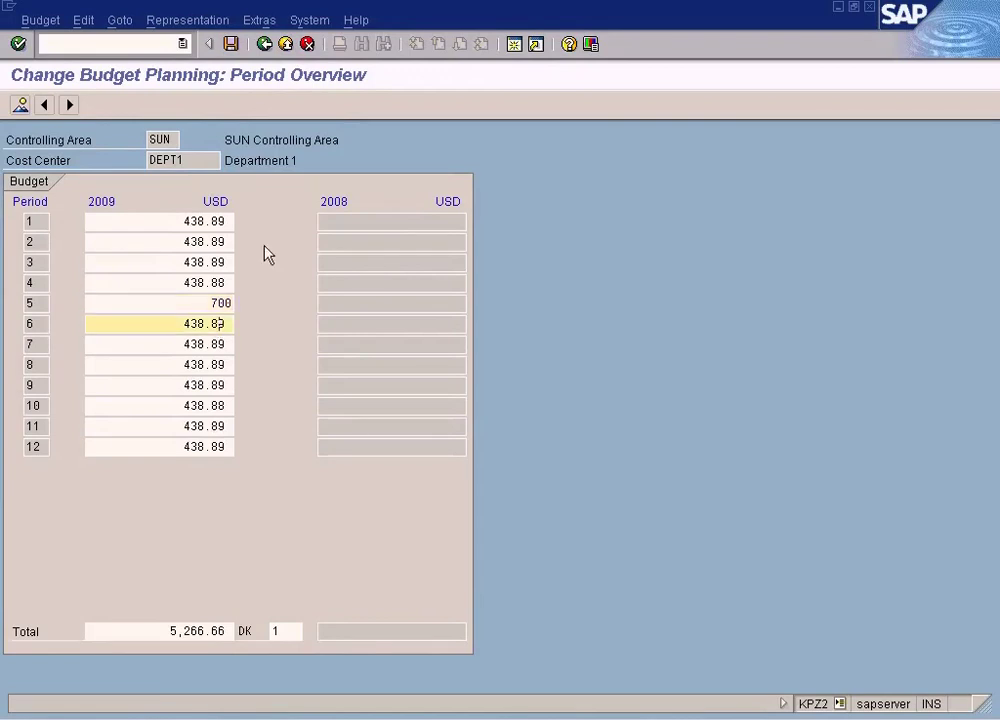
click(264, 44)
click(362, 305)
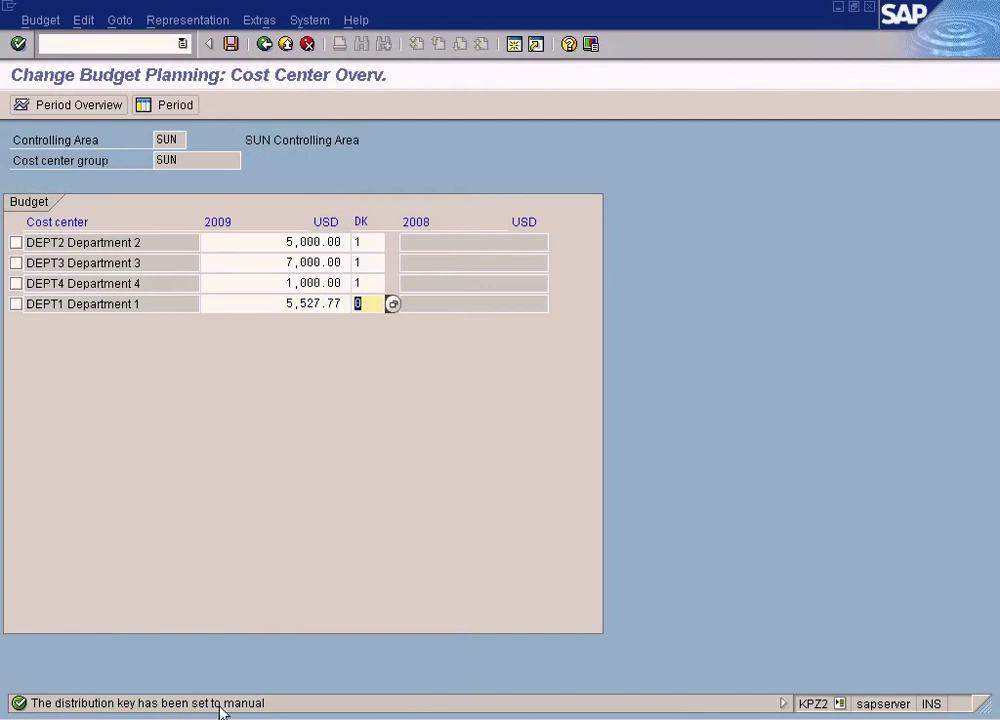
- Look up distribution key 1, Equal distribution, and recheck DEPT1's period 5 value of 700.00
click(392, 303)
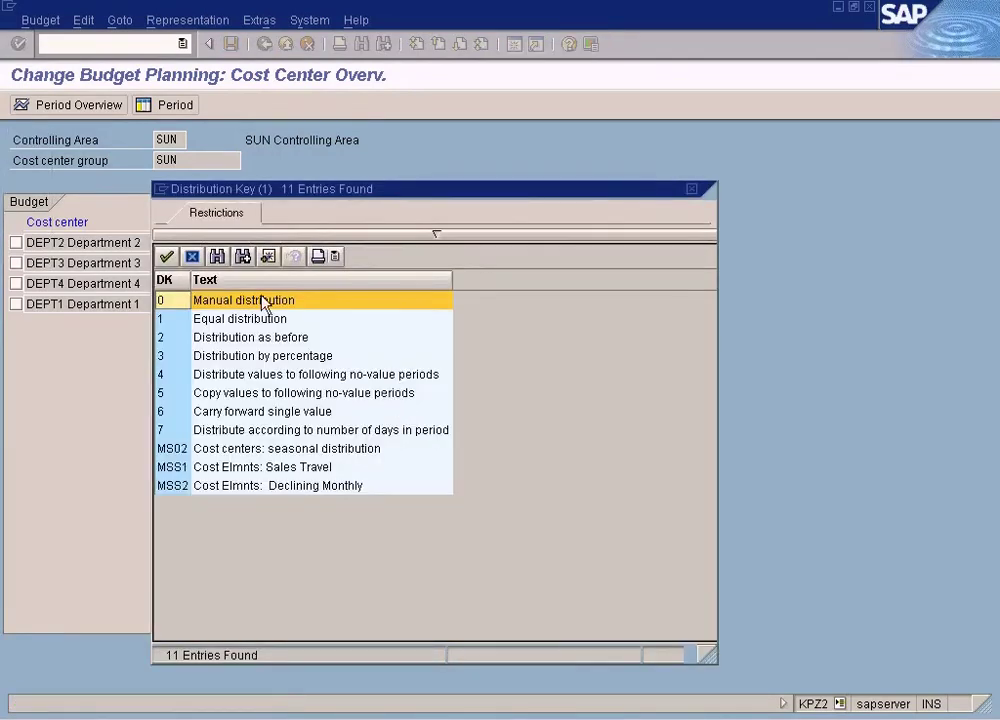
click(251, 319)
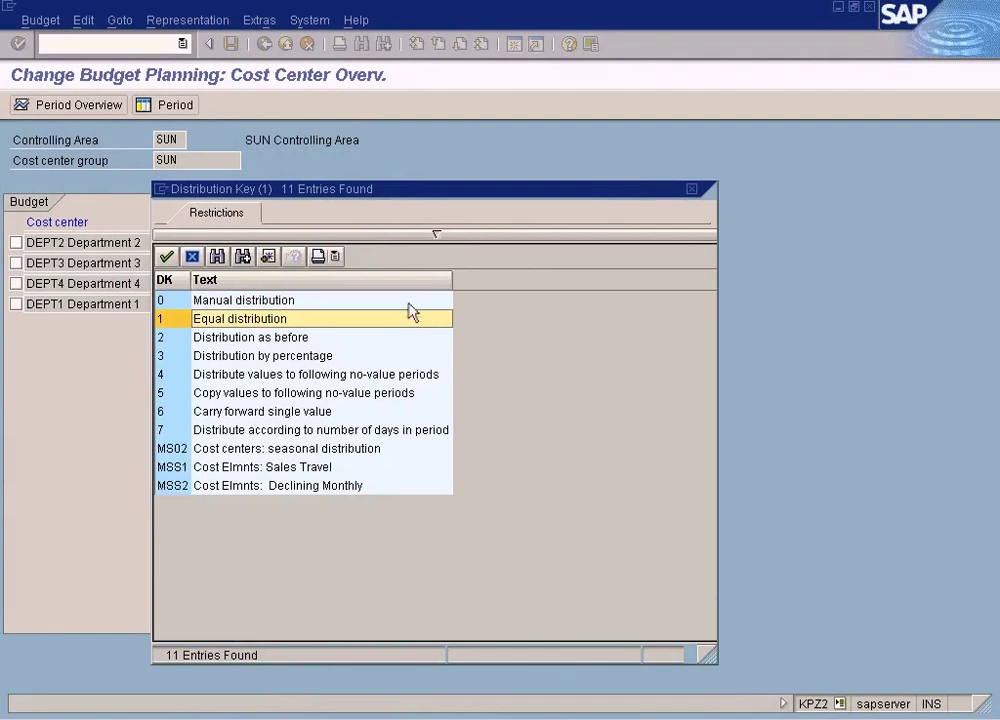
click(692, 189)
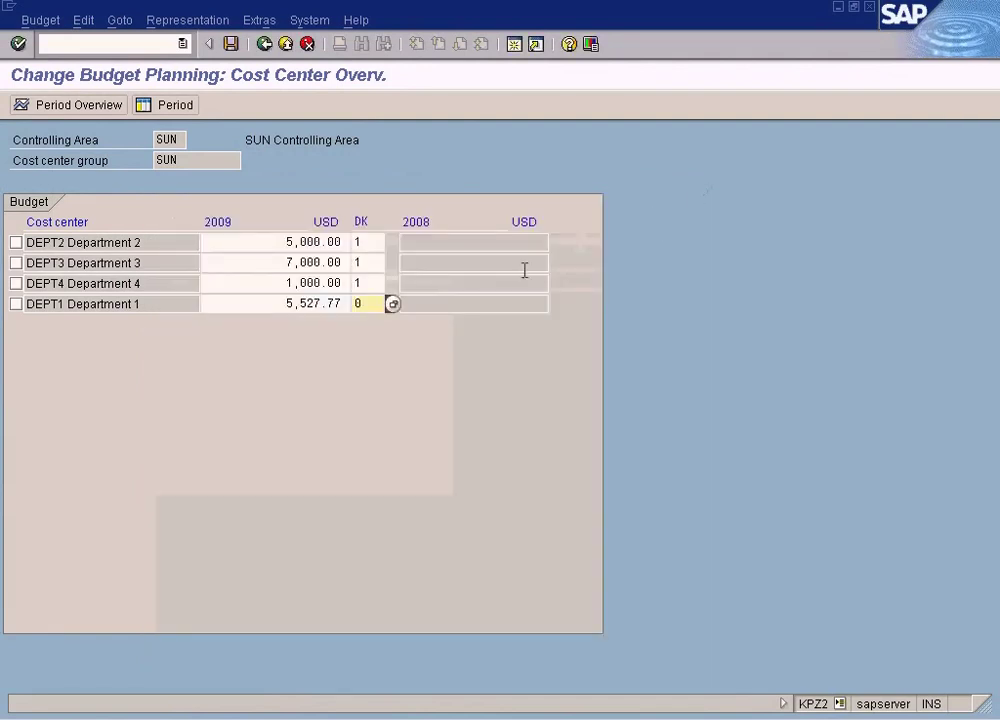
double_click(358, 302)
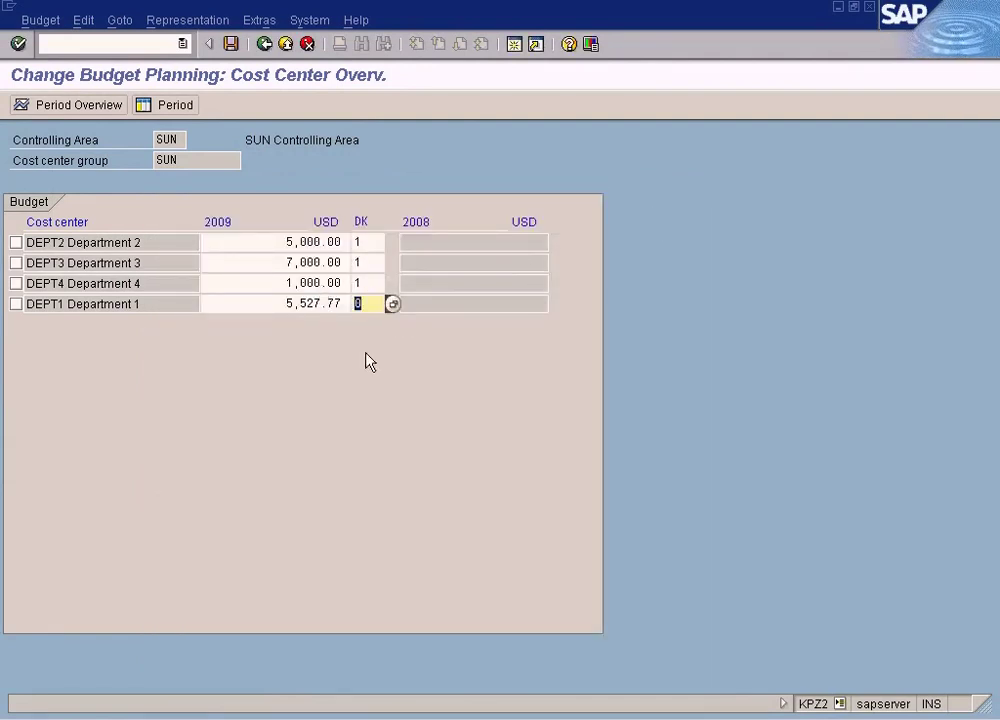
double_click(324, 312)
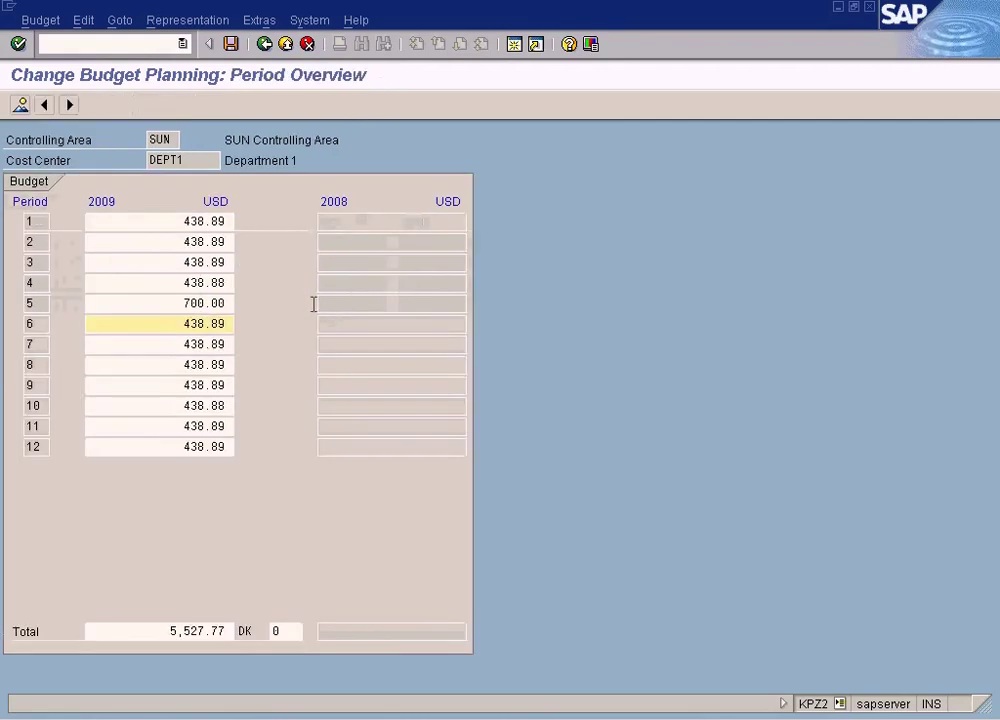
click(181, 303)
click(168, 324)
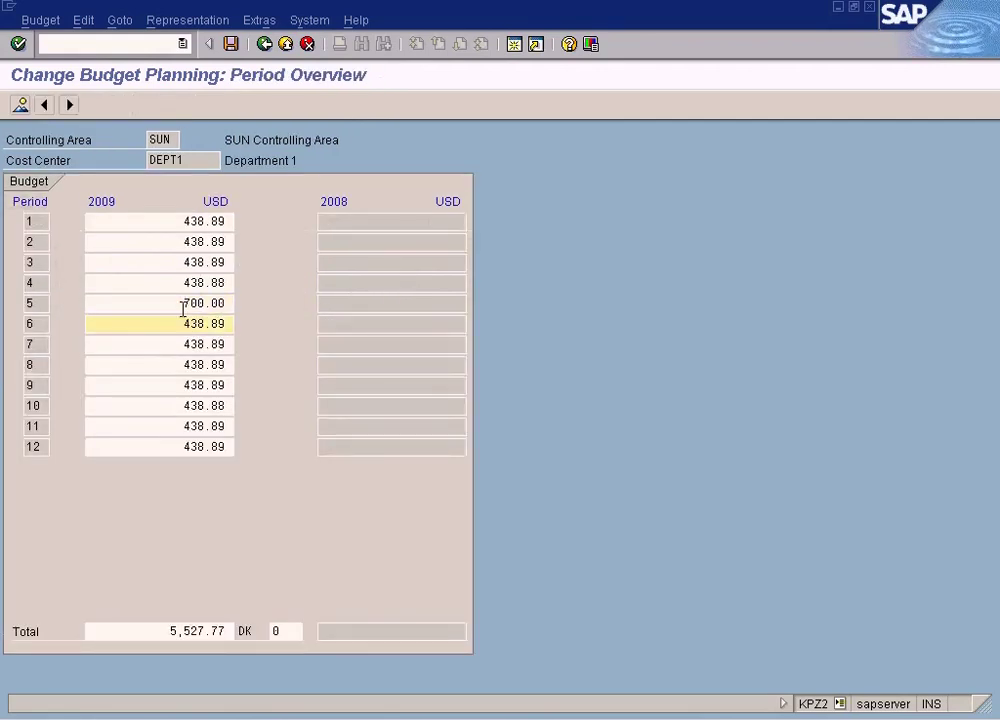
drag(184, 303, 255, 303)
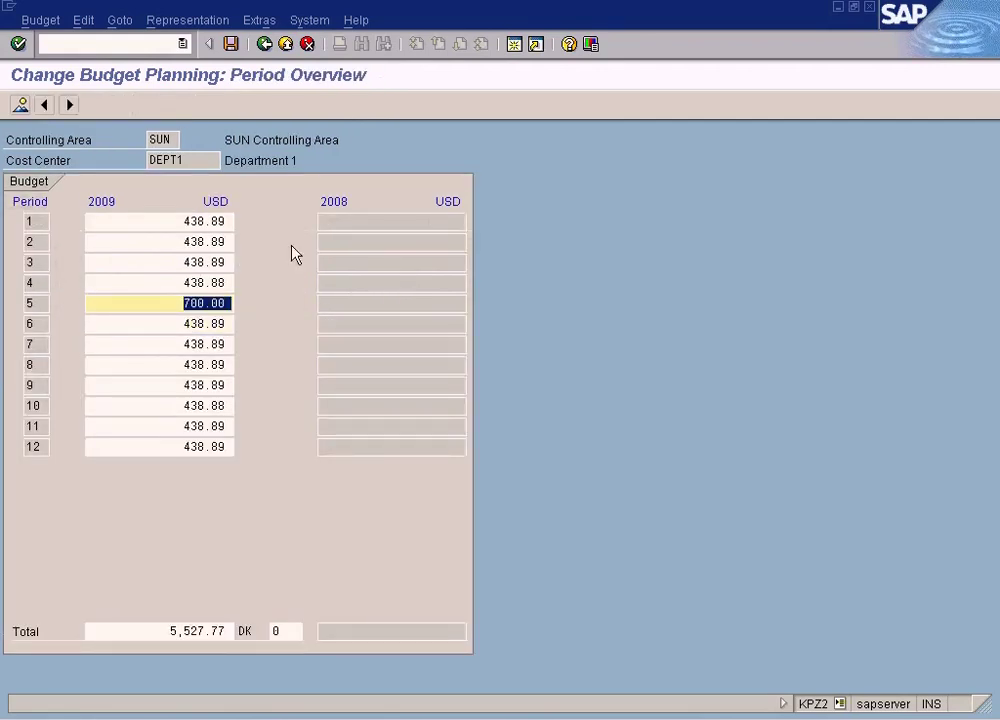
key(F3)
double_click(358, 302)
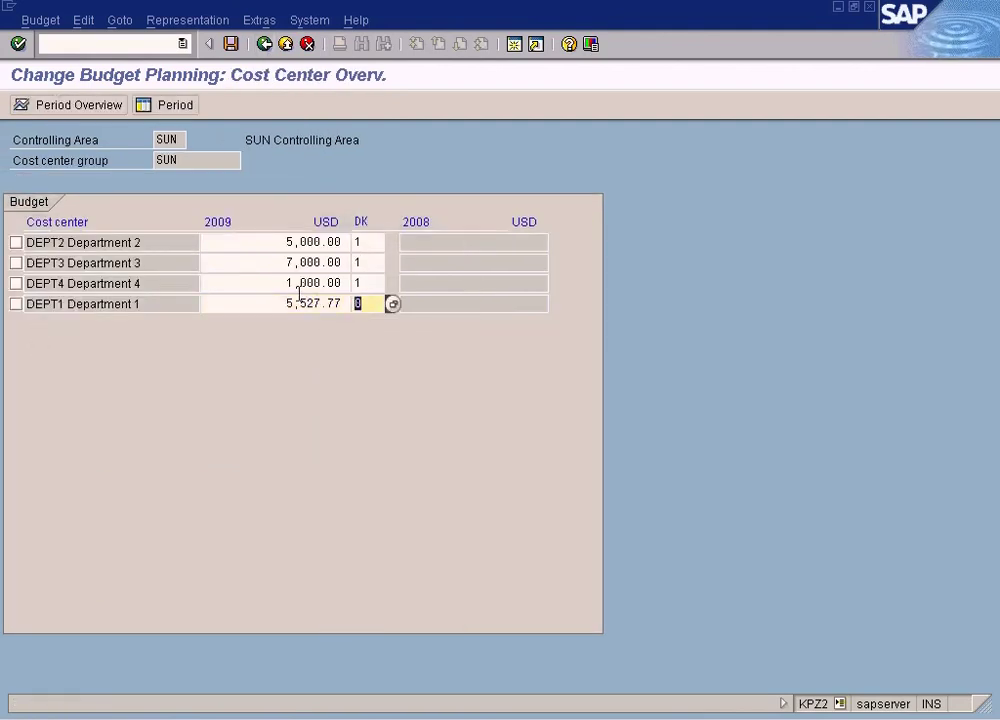
- Change DEPT1's 2009 budget from 5,527.77 to 5,000 and confirm 416.67 per period
text(1)
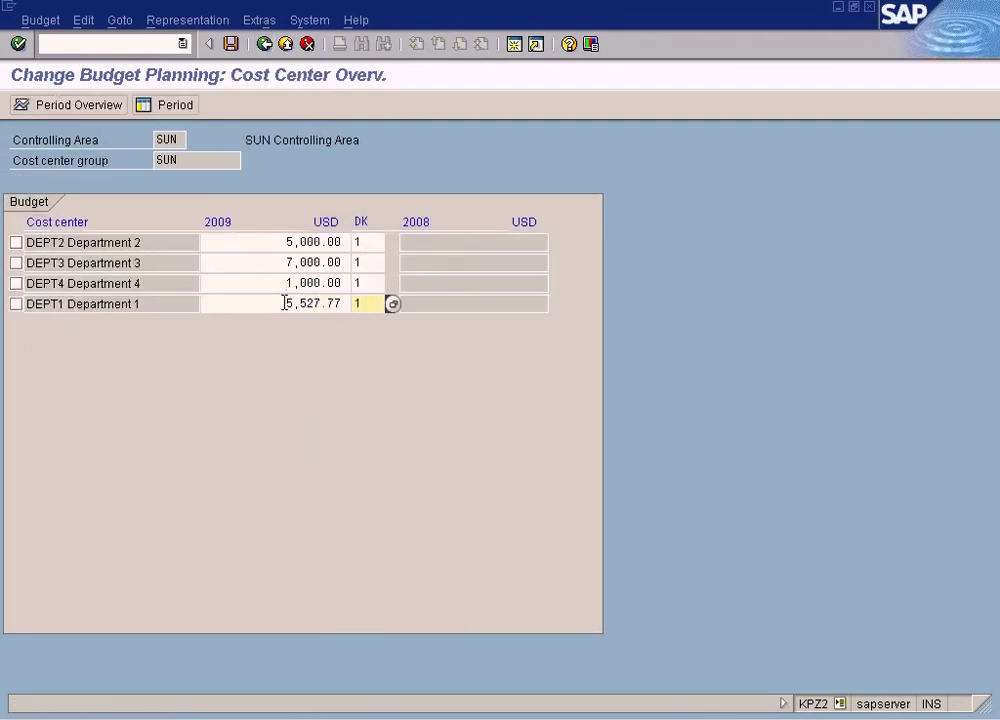
double_click(285, 303)
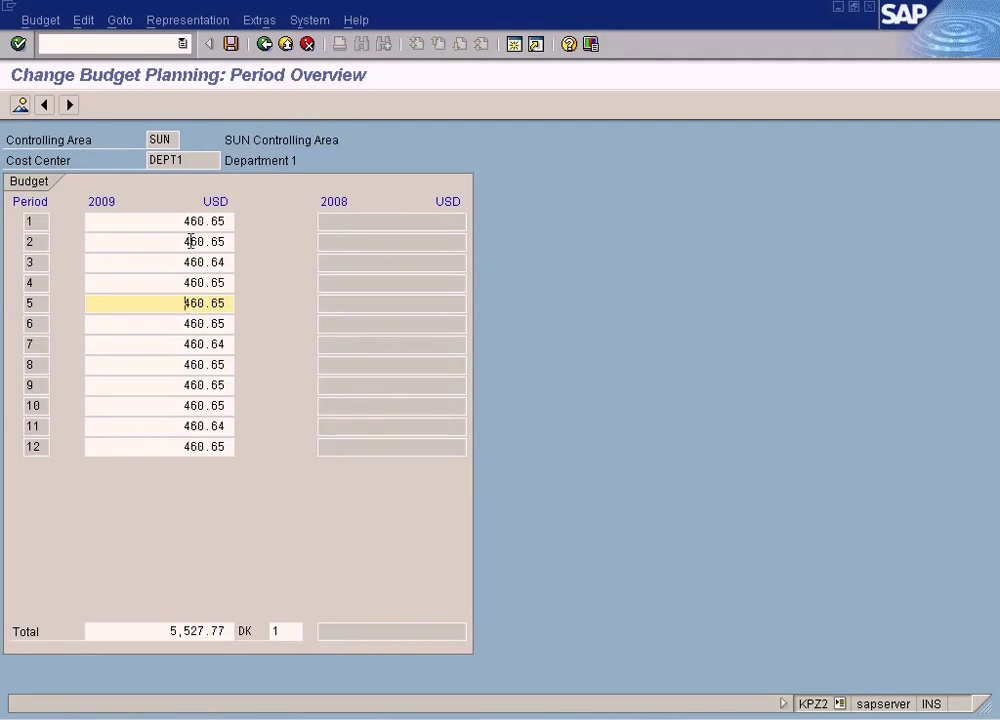
click(264, 44)
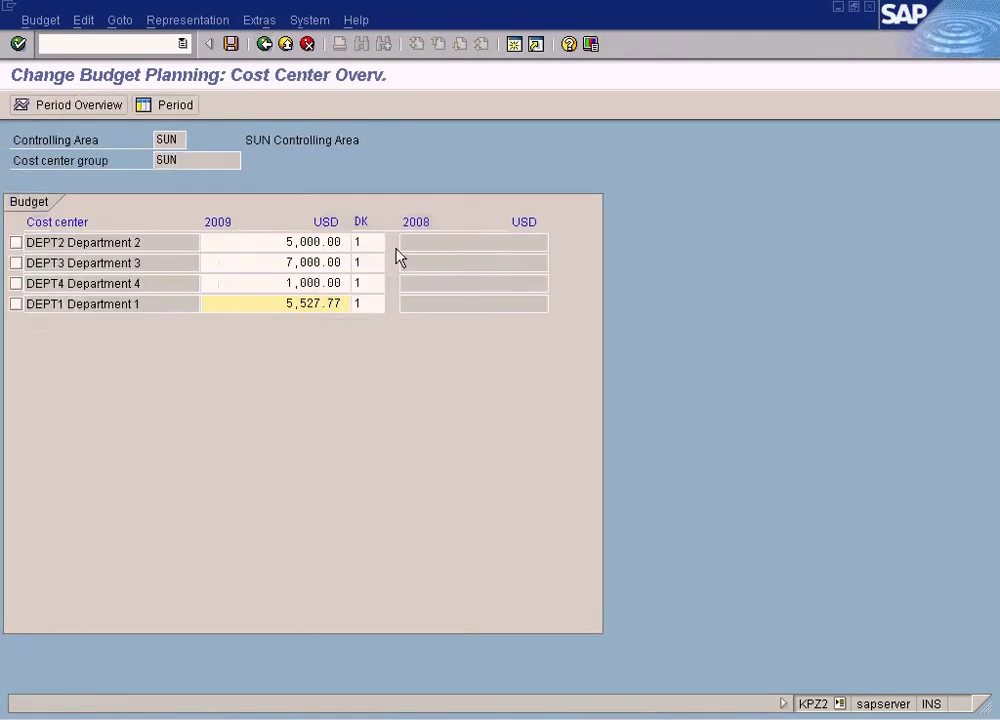
drag(276, 302, 386, 304)
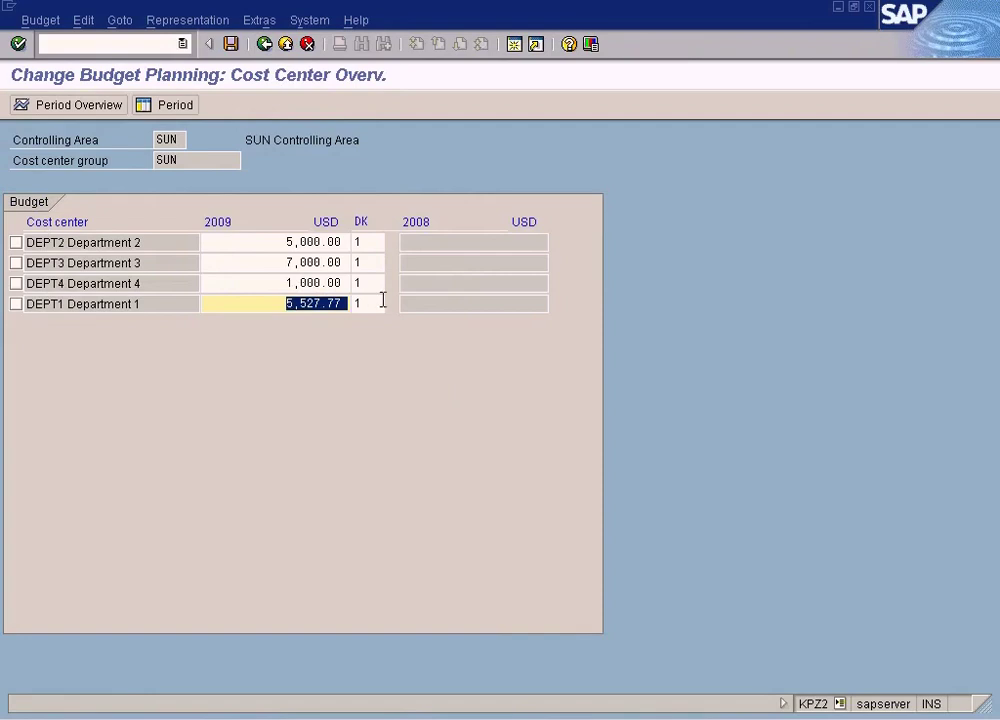
text(5,0)
text(000)
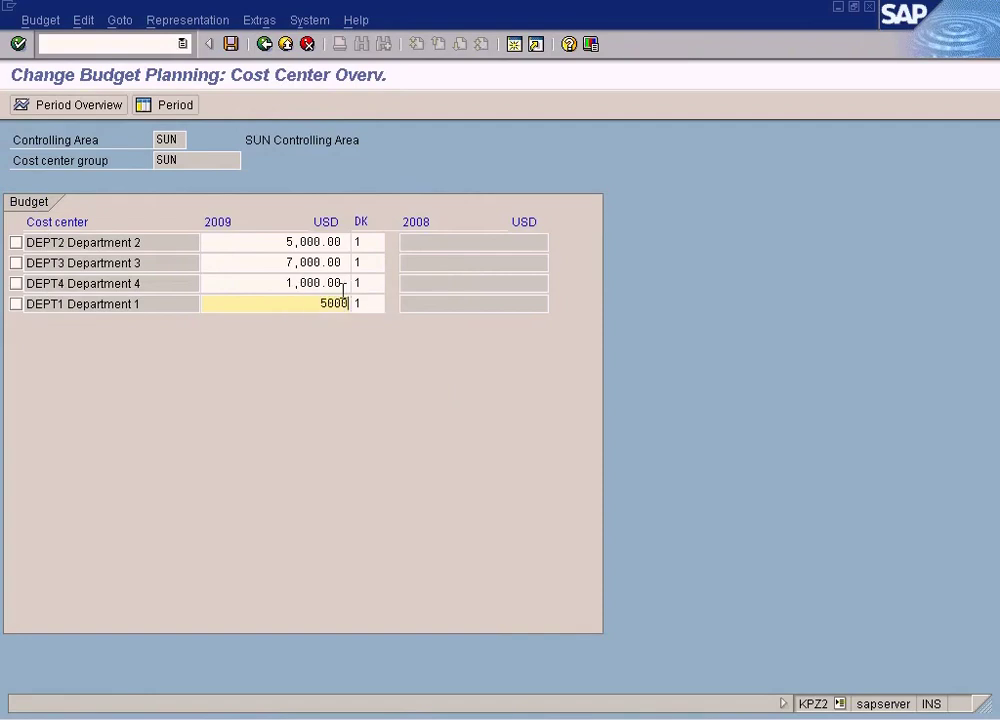
double_click(326, 302)
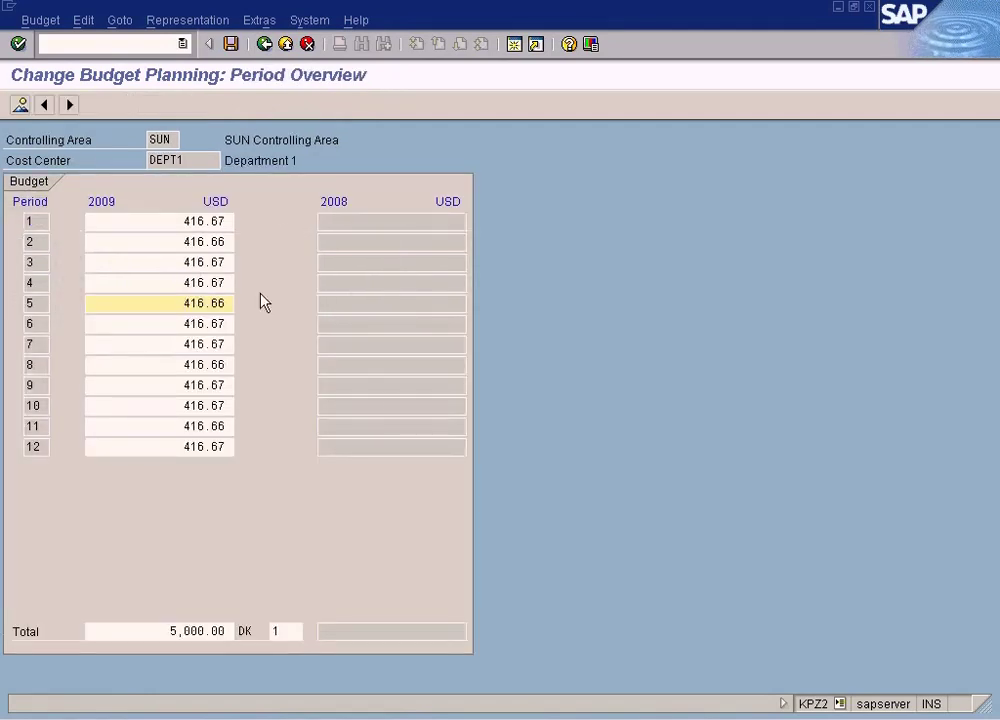
click(264, 45)
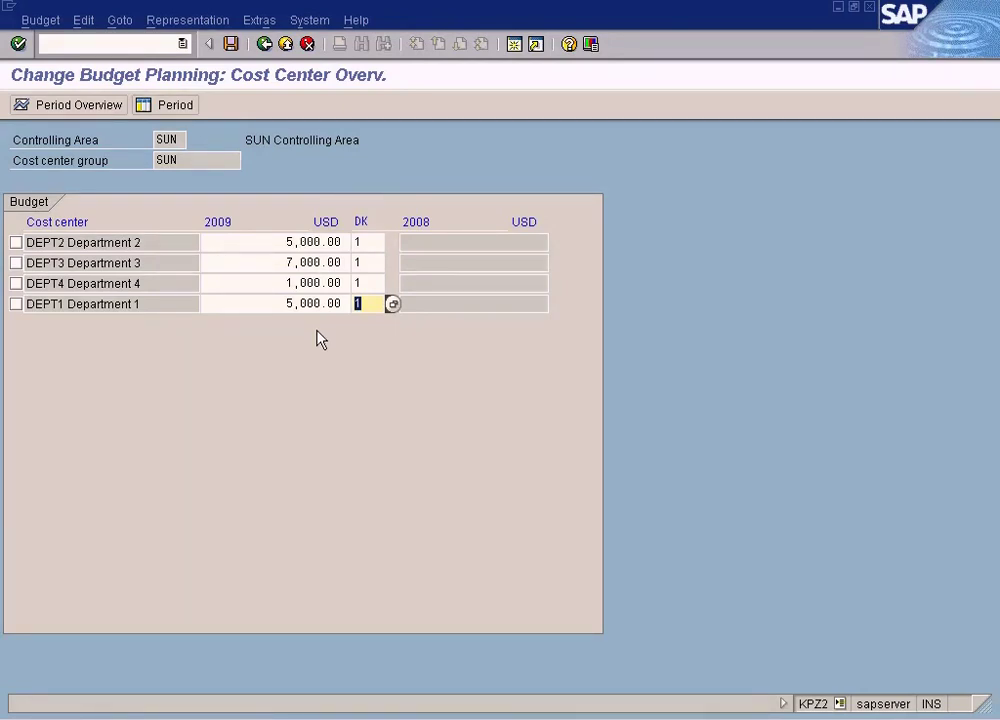
- Save the 2009 budgets for DEPT1–DEPT4 and leave budget planning
click(281, 306)
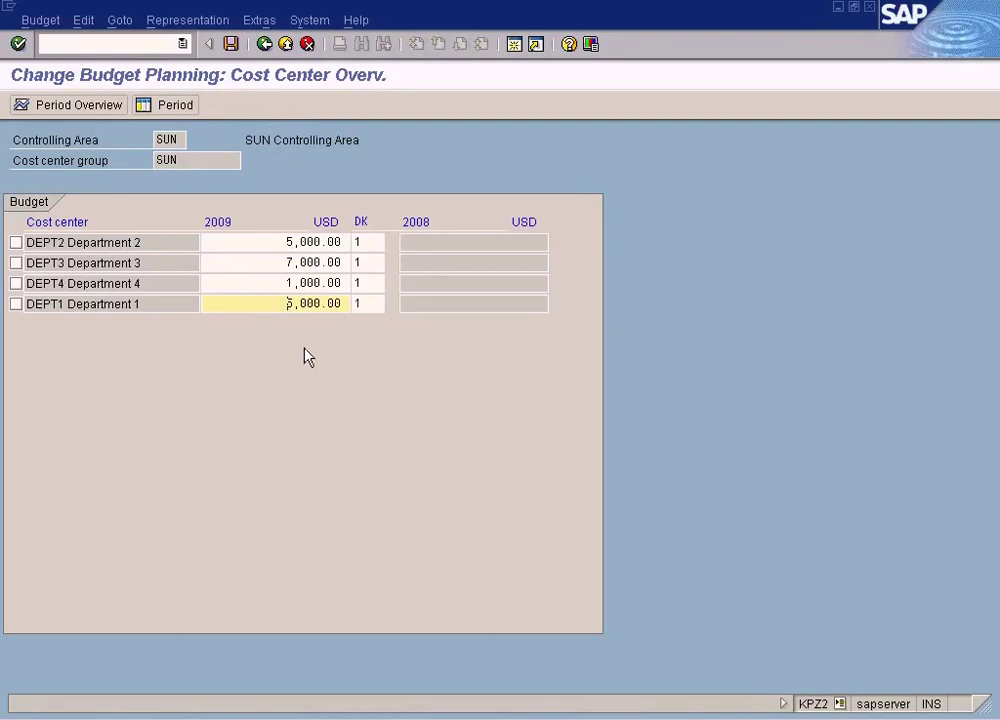
double_click(360, 302)
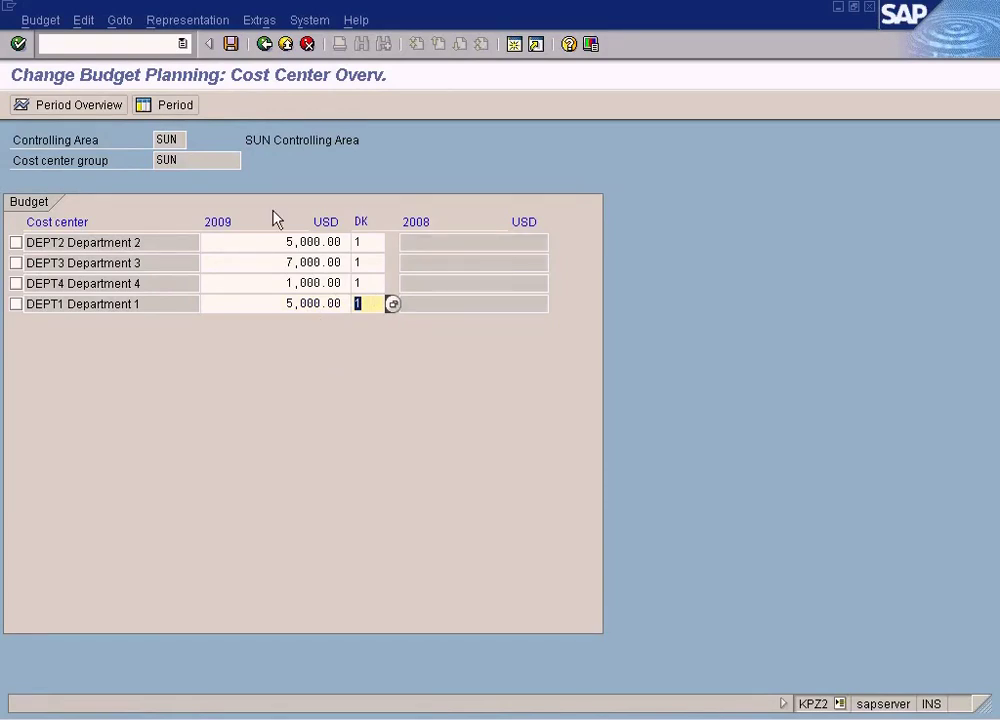
click(229, 45)
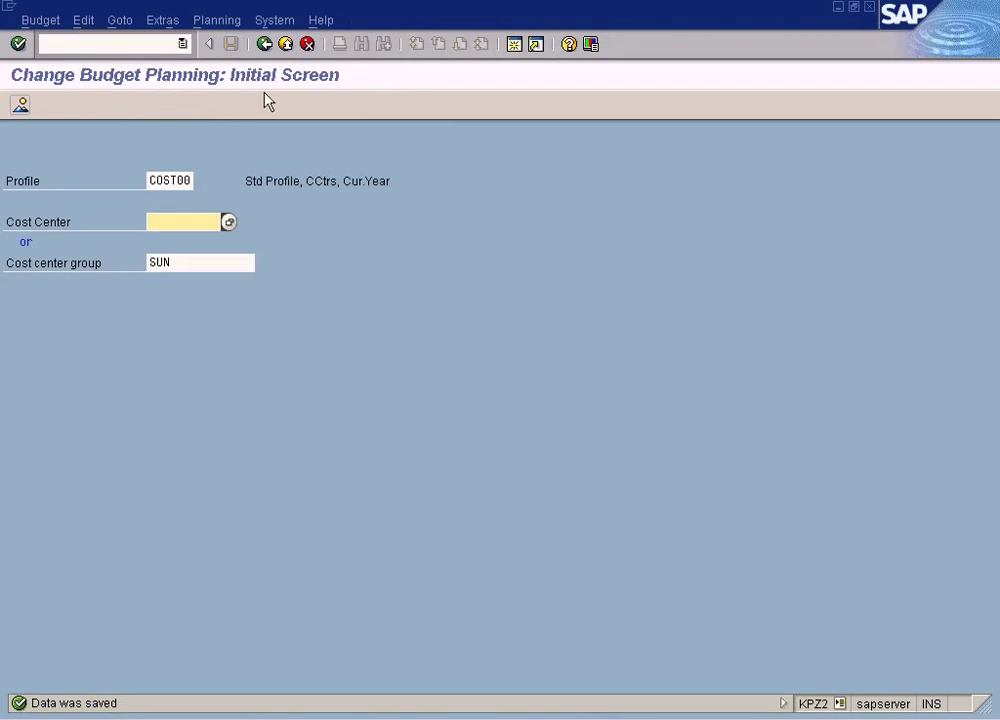
click(287, 45)
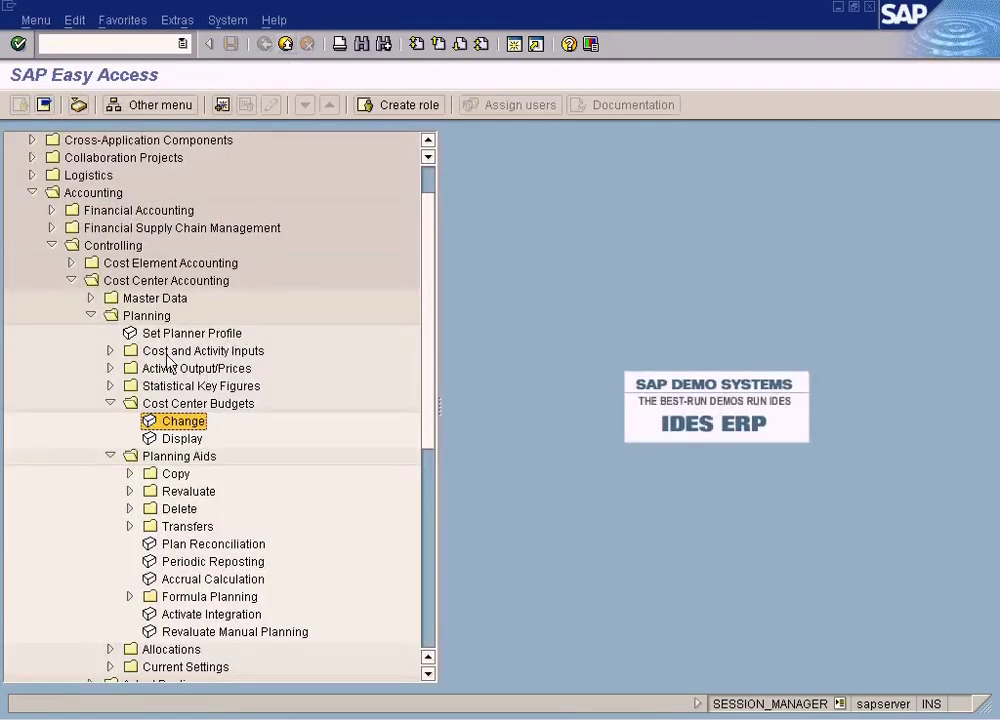
- Launch Information System > Cost Center reports > Plan/Actual Comparisons > Cost Centers: Actual/Plan/Variance
click(89, 316)
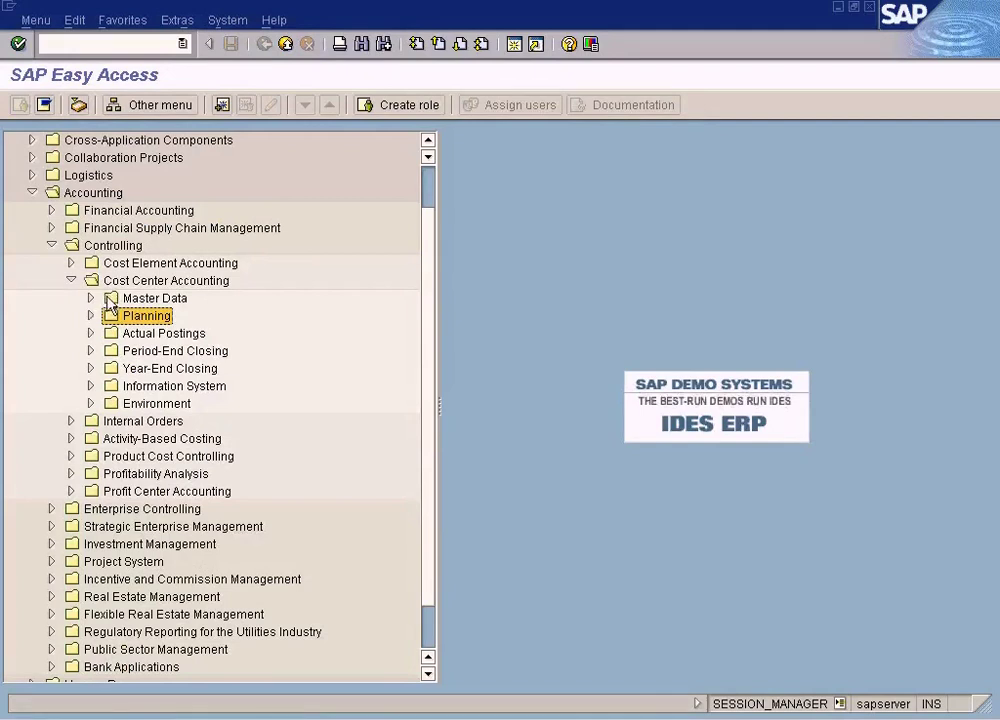
click(90, 385)
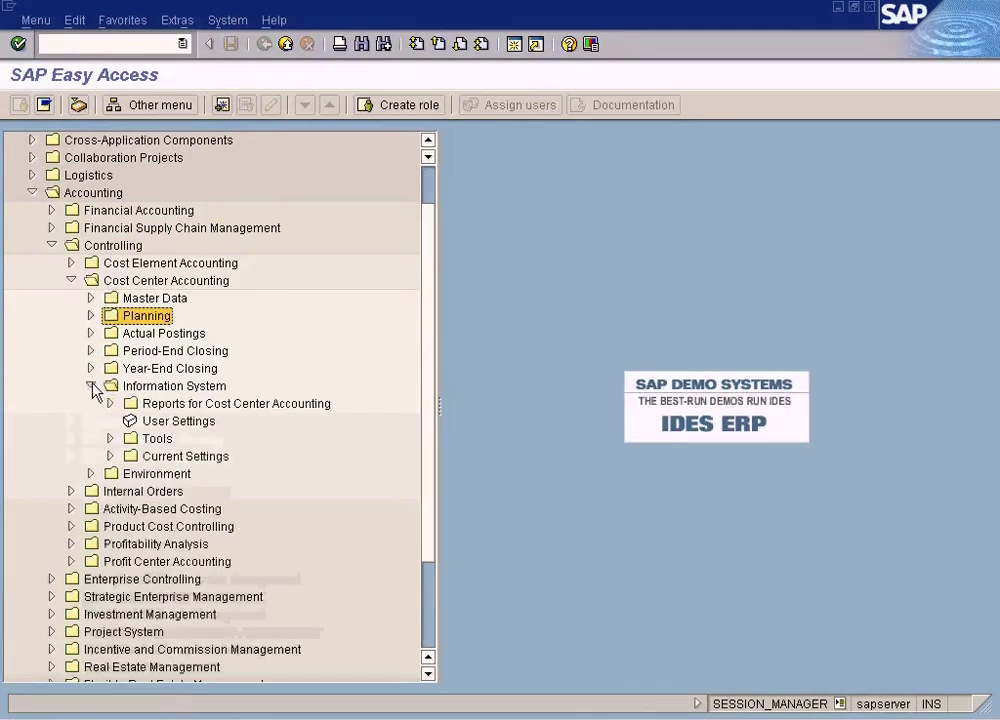
click(109, 404)
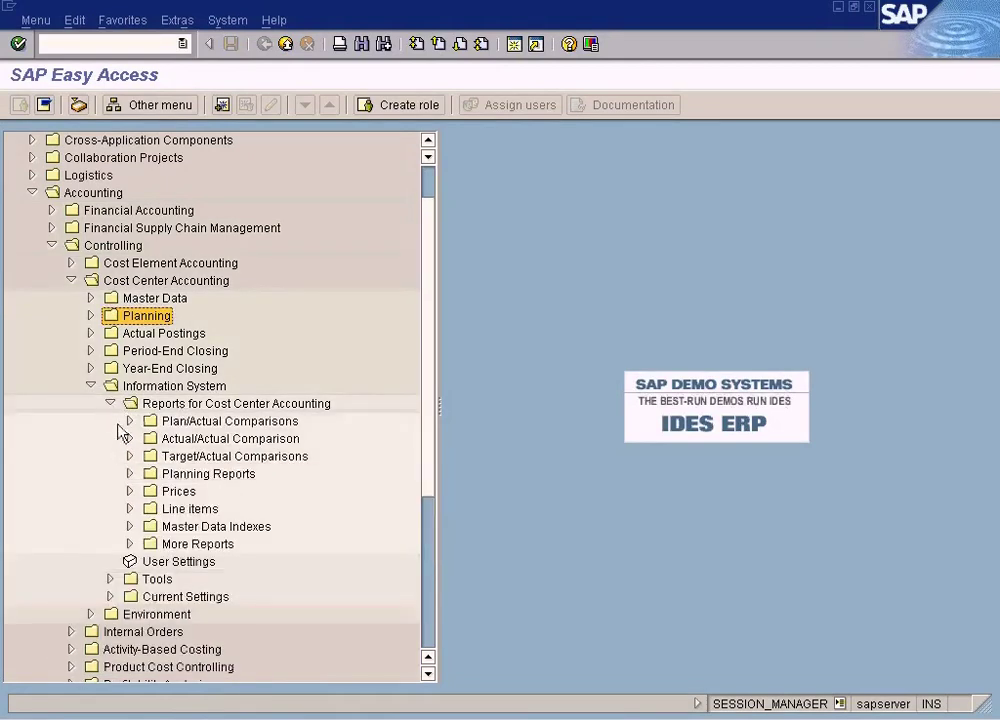
click(129, 424)
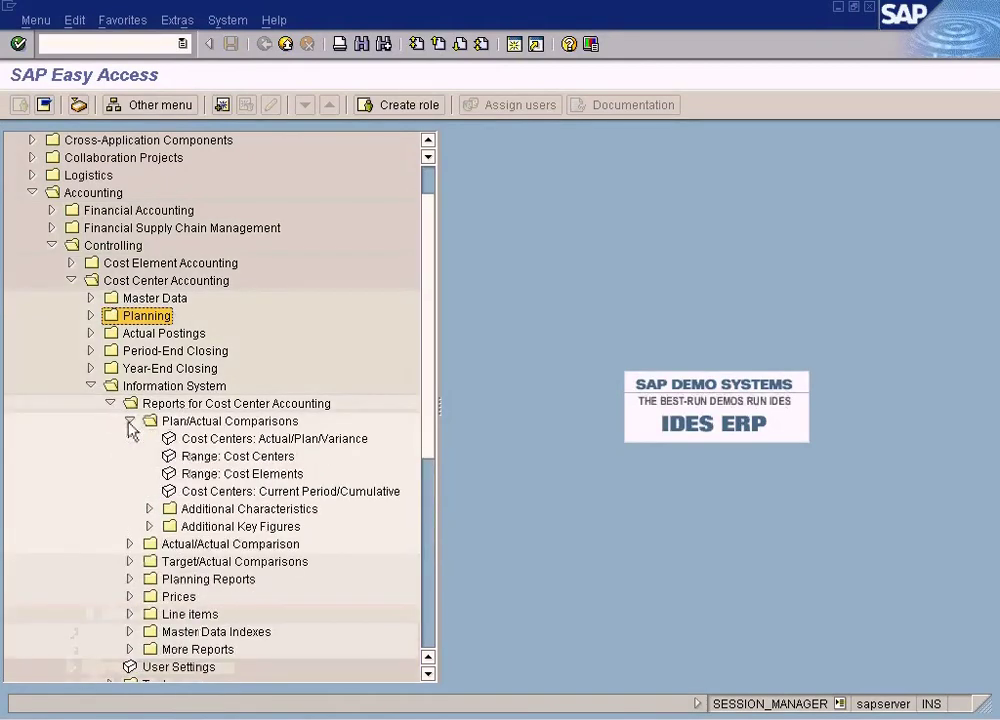
click(322, 440)
double_click(322, 440)
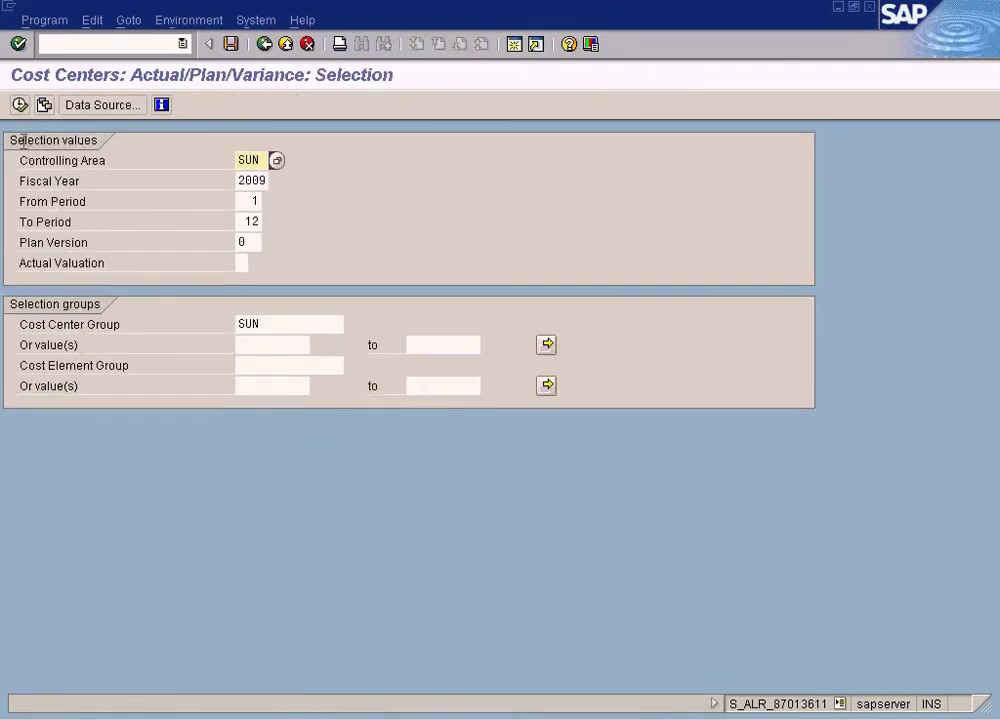
- Execute the variance report for group SUN, fiscal year 2009, plan version 0
click(266, 322)
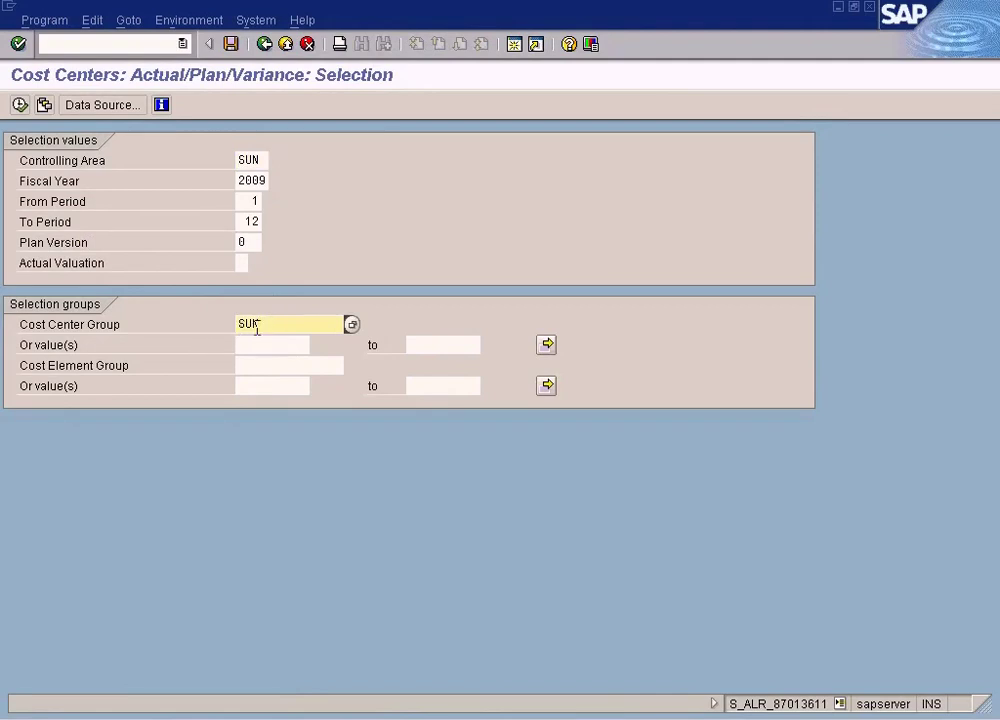
click(20, 105)
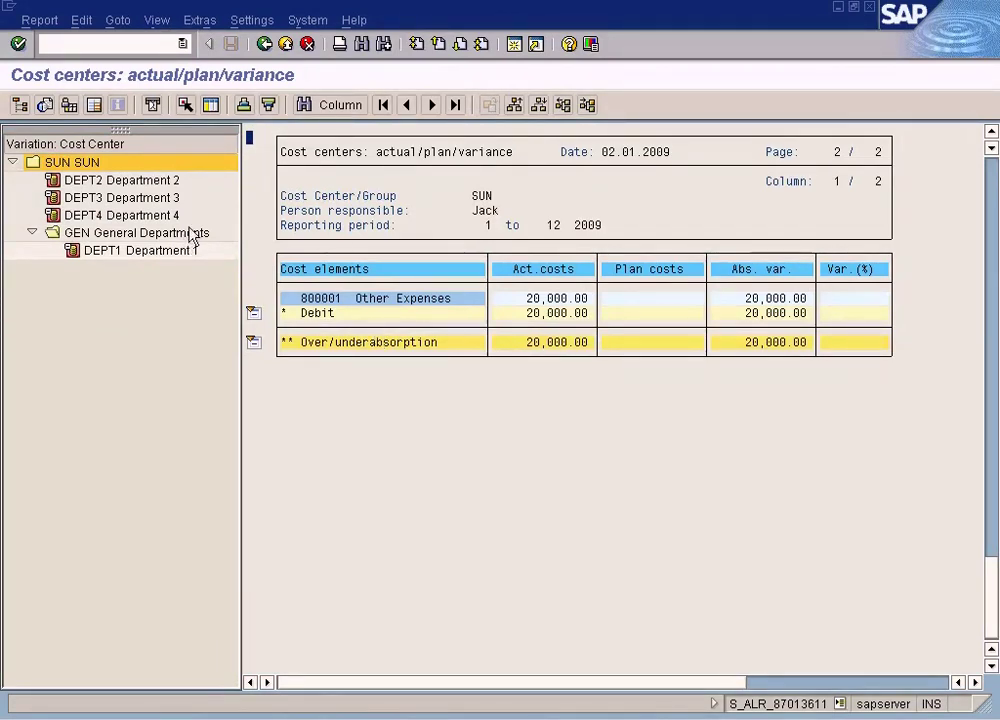
- Exit the variance report showing 20,000.00 actual costs, confirming Yes, back to Easy Access
click(633, 297)
click(264, 45)
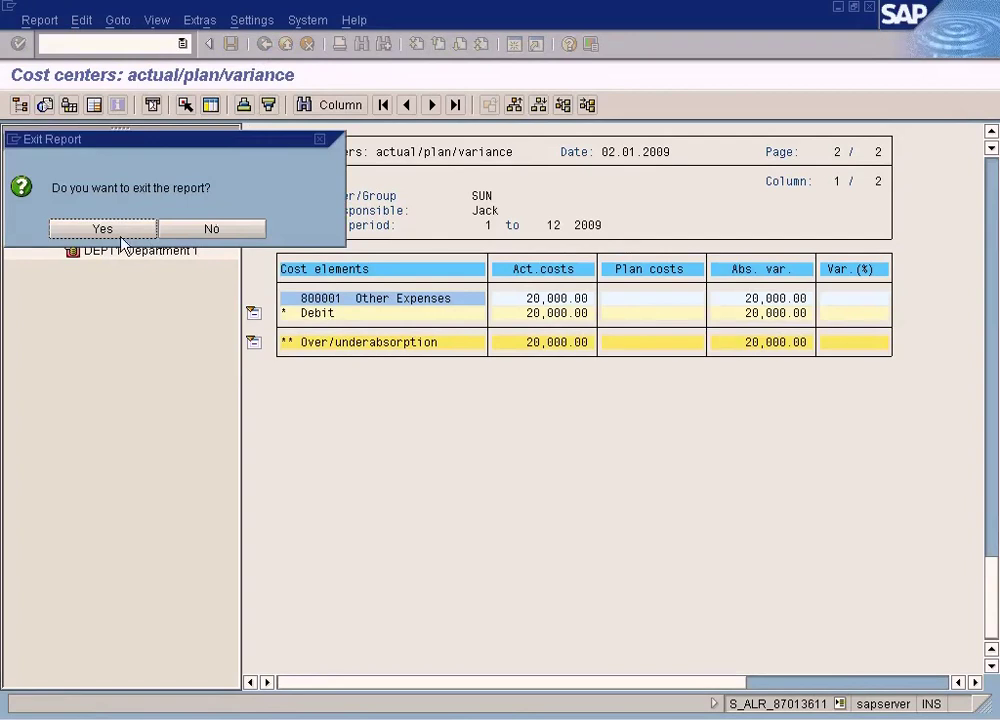
click(118, 233)
click(264, 44)
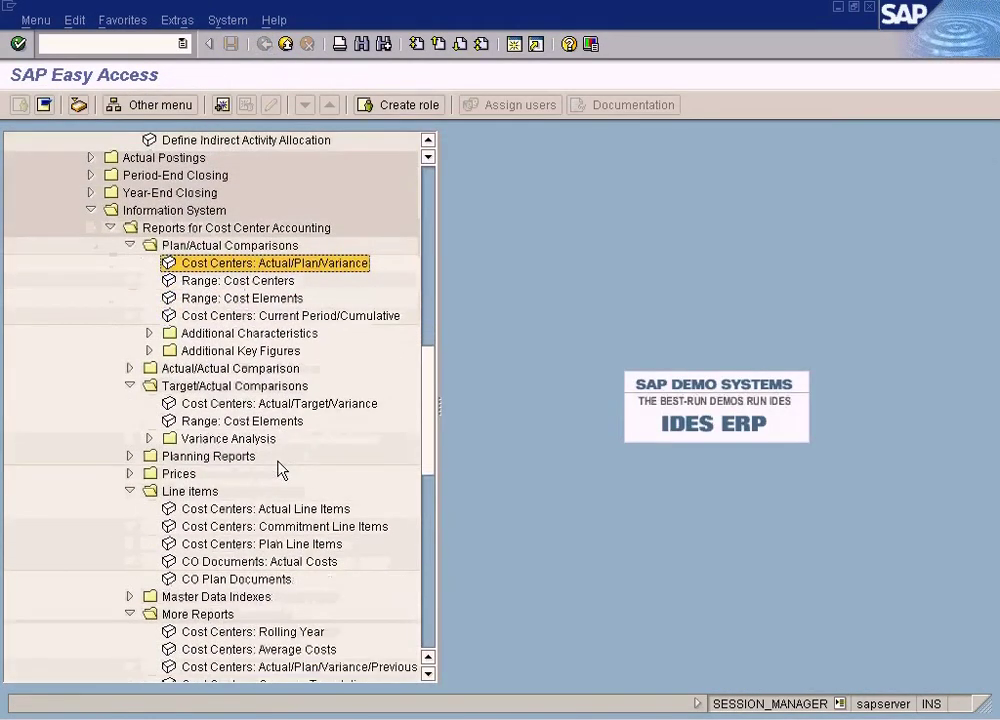
- Switch to the Change Budget Planning window and back out to the Easy Access menu
scroll(280, 467, up, 6)
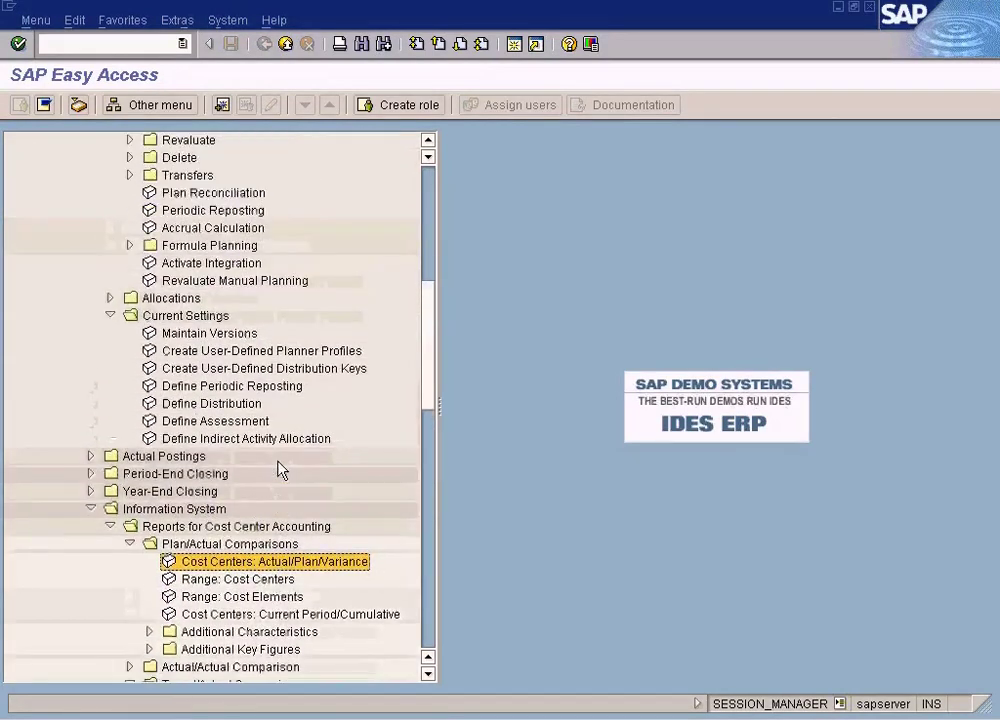
scroll(280, 467, up, 2)
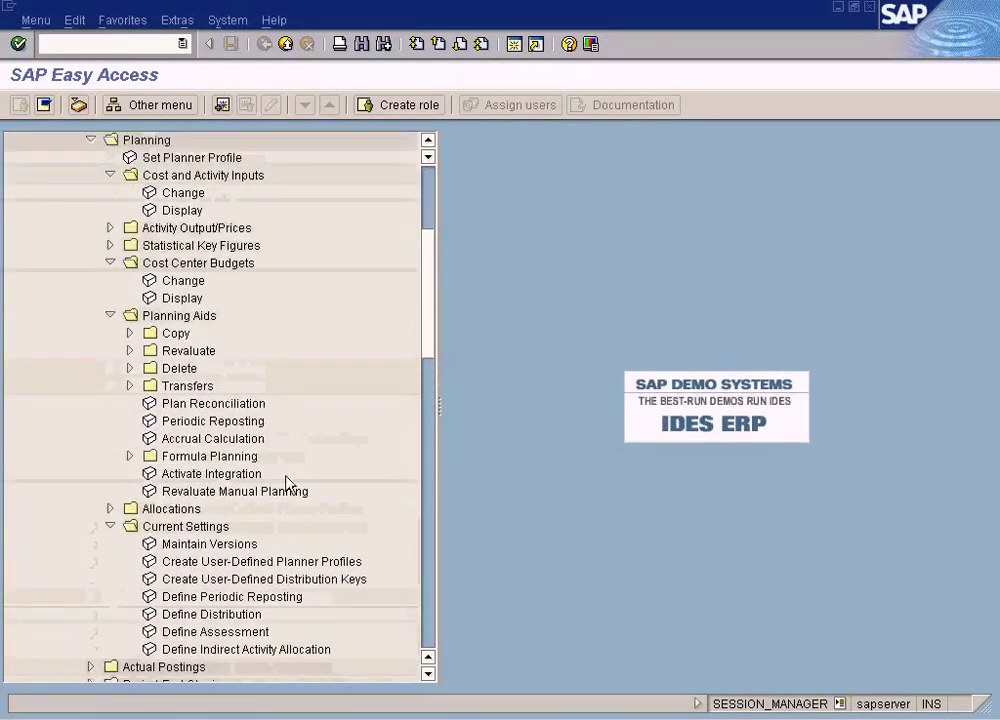
click(295, 717)
click(295, 671)
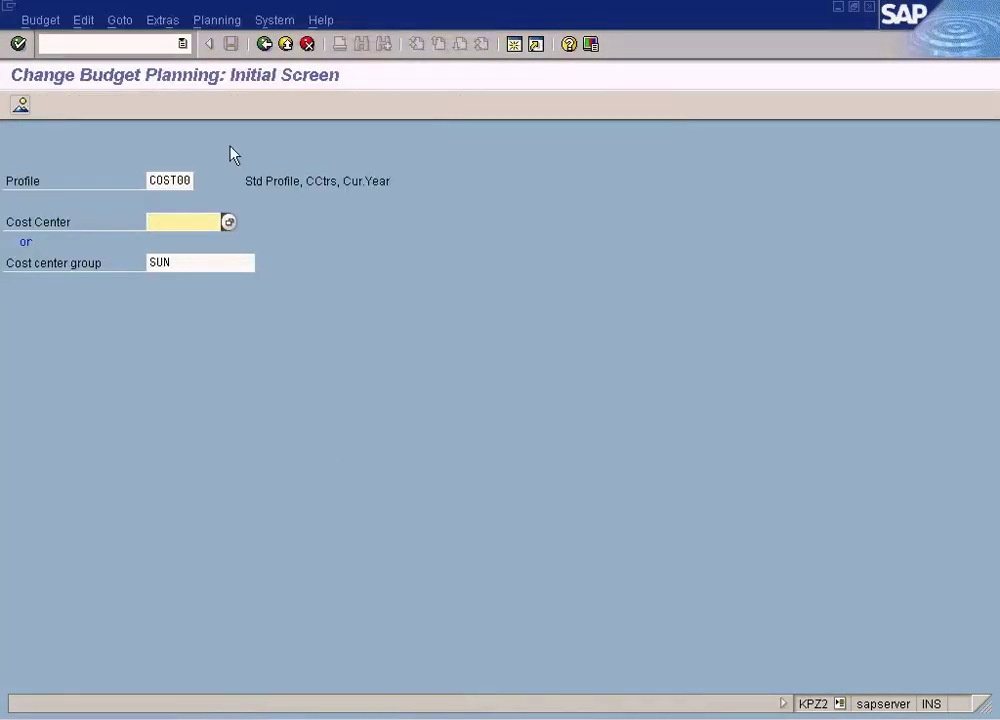
click(266, 44)
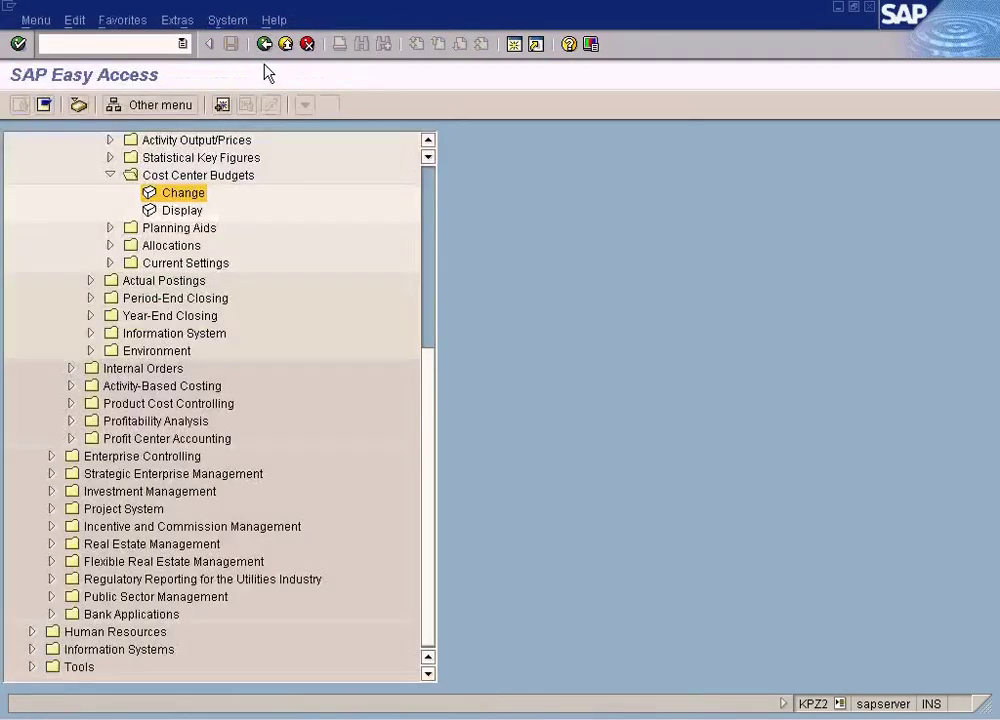
- Scroll the menu tree up and select the Cost Center Budgets folder
click(429, 141)
click(429, 141)
click(429, 141)
click(429, 141)
click(429, 141)
click(429, 141)
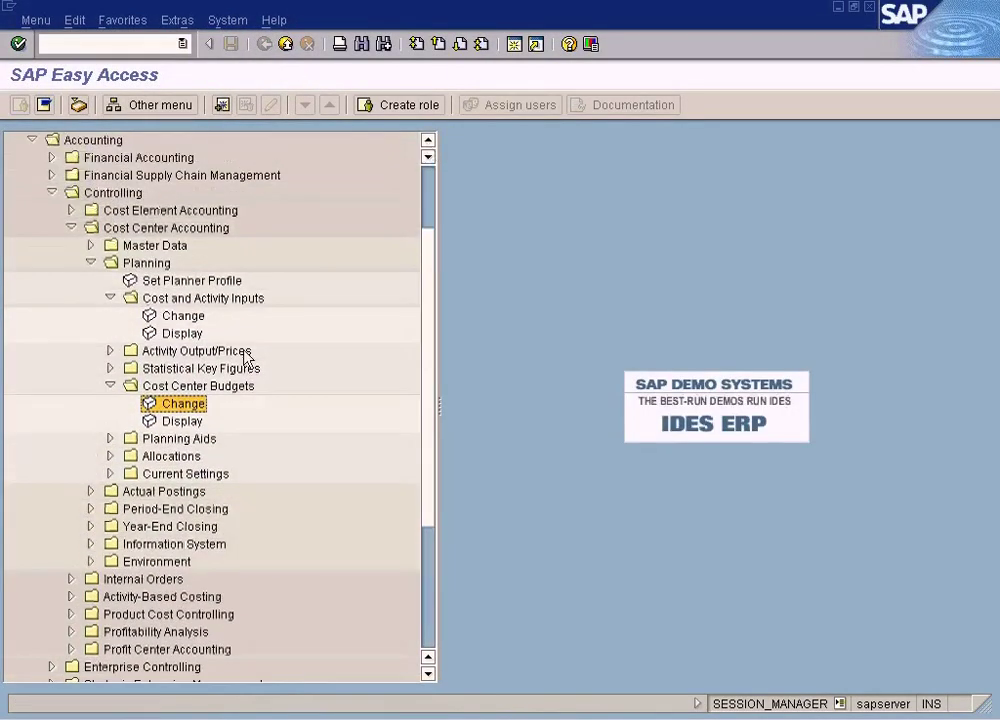
click(194, 389)
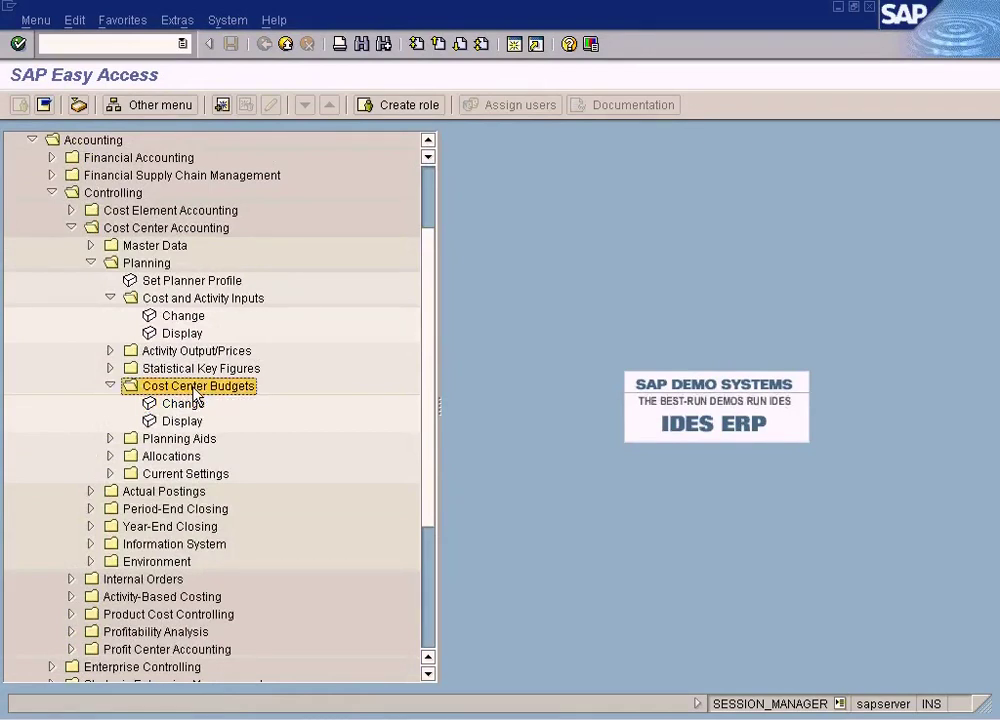
click(195, 401)
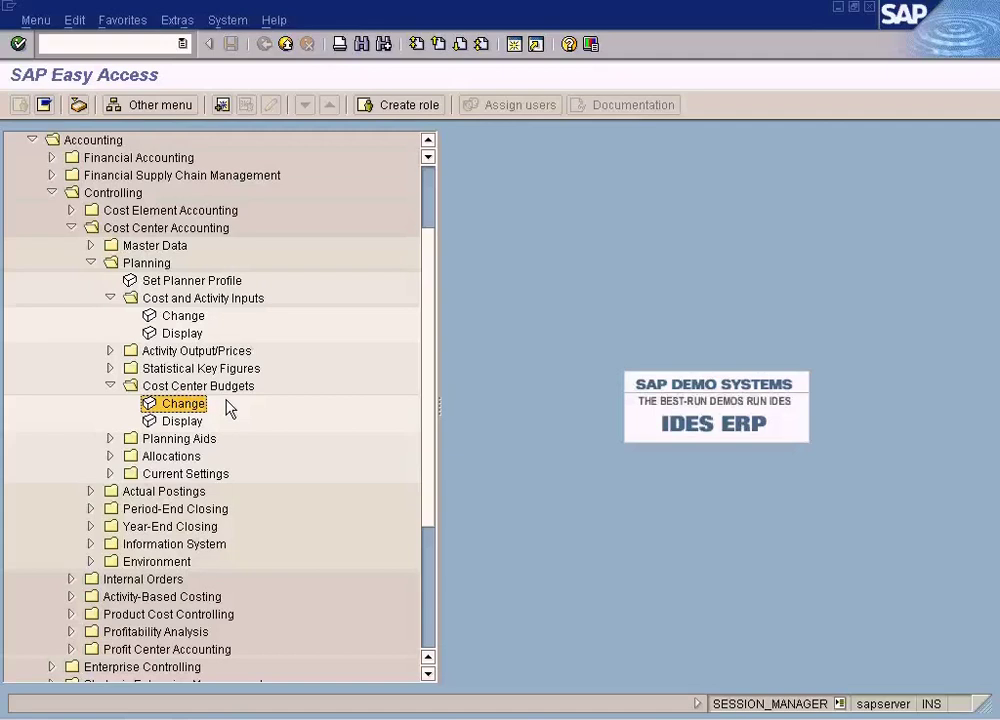
- Review the SUN group budgets for Dept 1–4 in Cost Center Budgets > Change
drag(430, 473, 429, 502)
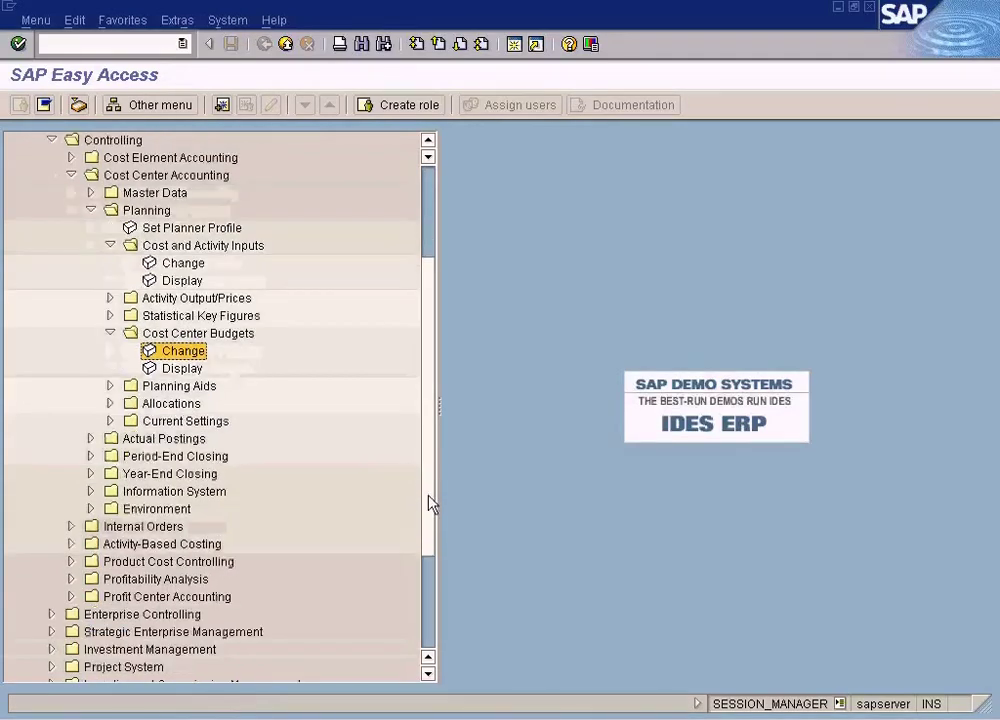
double_click(183, 351)
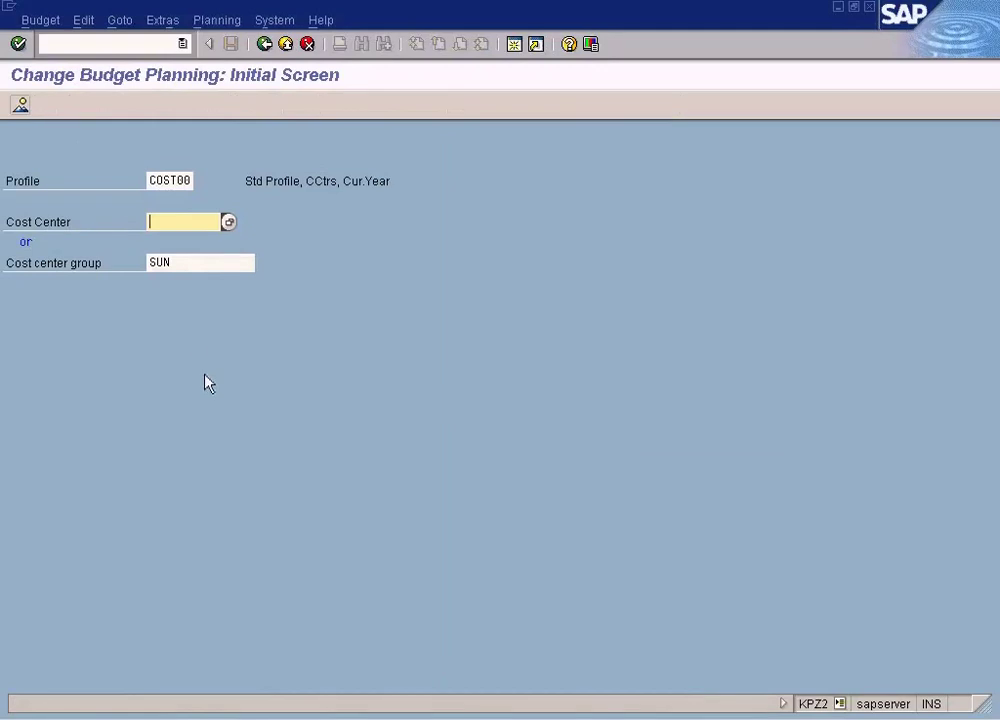
key(Return)
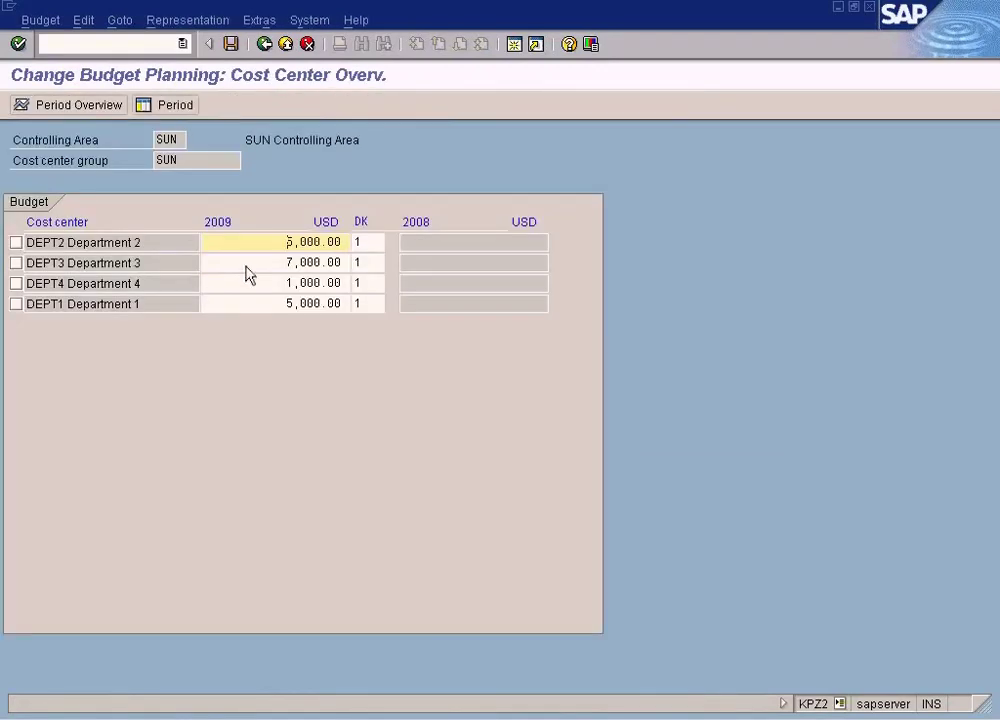
click(264, 44)
click(264, 44)
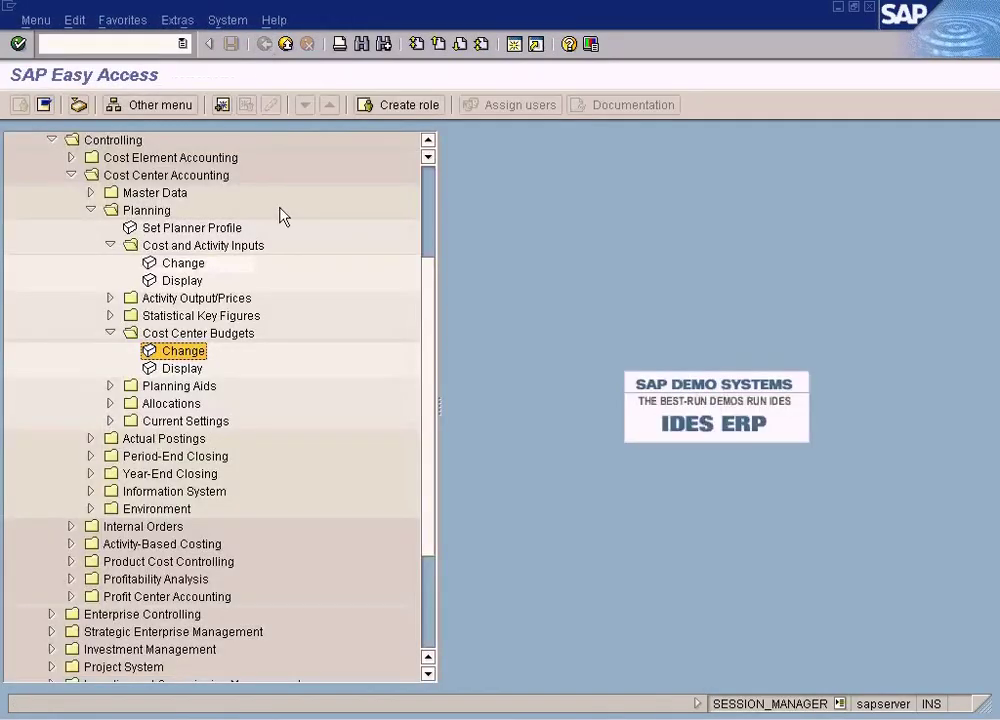
- Scroll the menu tree and switch to the other Easy Access session
click(428, 141)
click(428, 141)
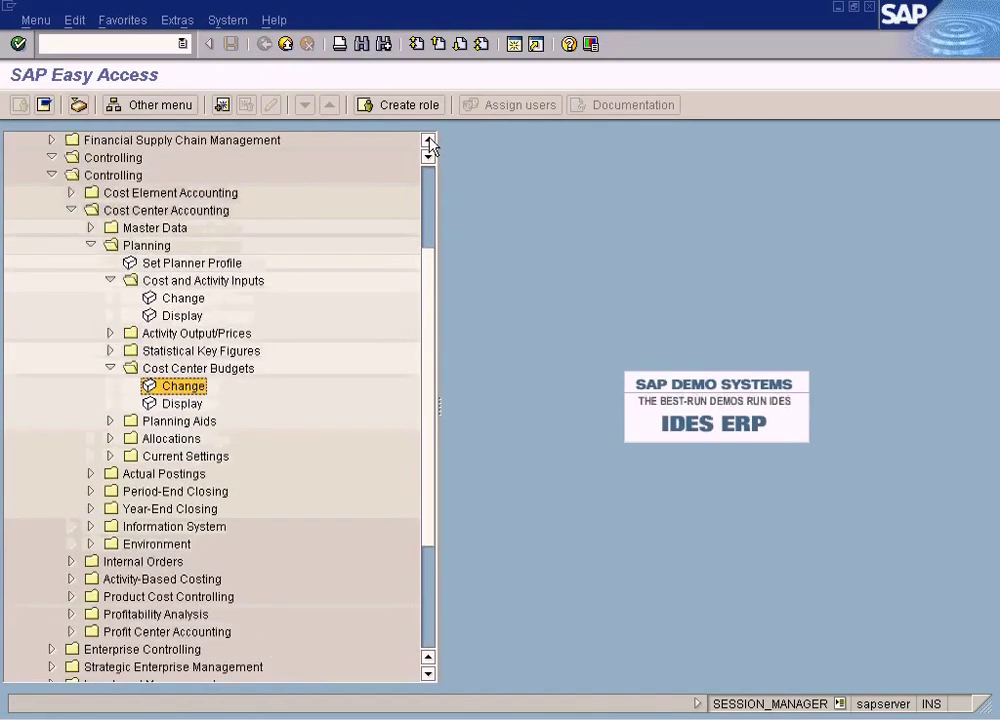
click(428, 141)
click(428, 141)
drag(432, 467, 364, 616)
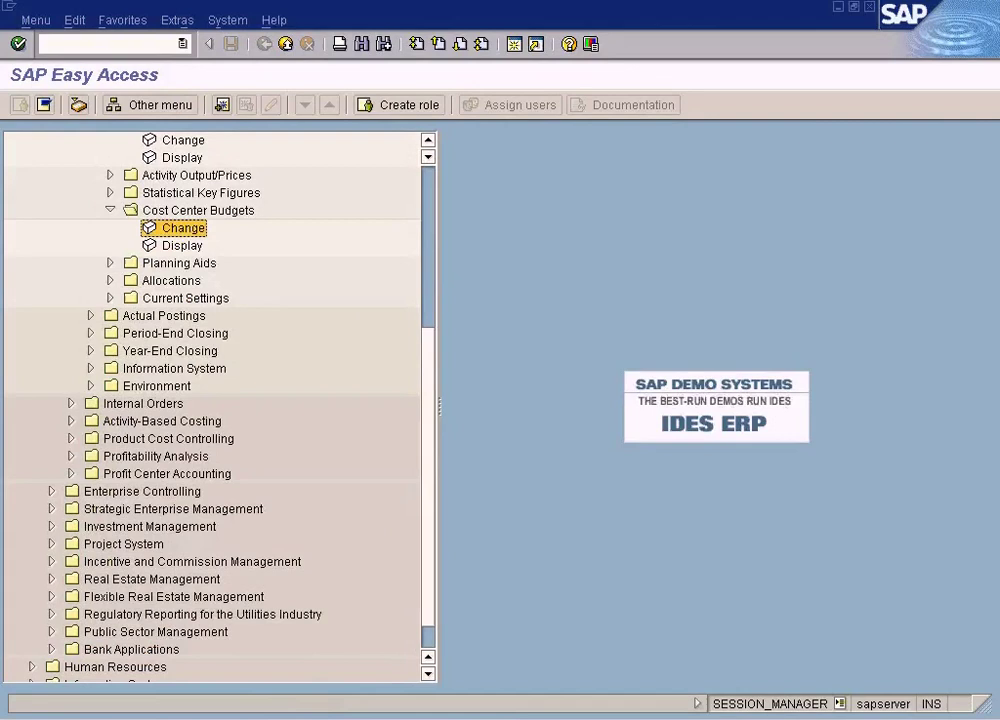
click(306, 715)
click(310, 689)
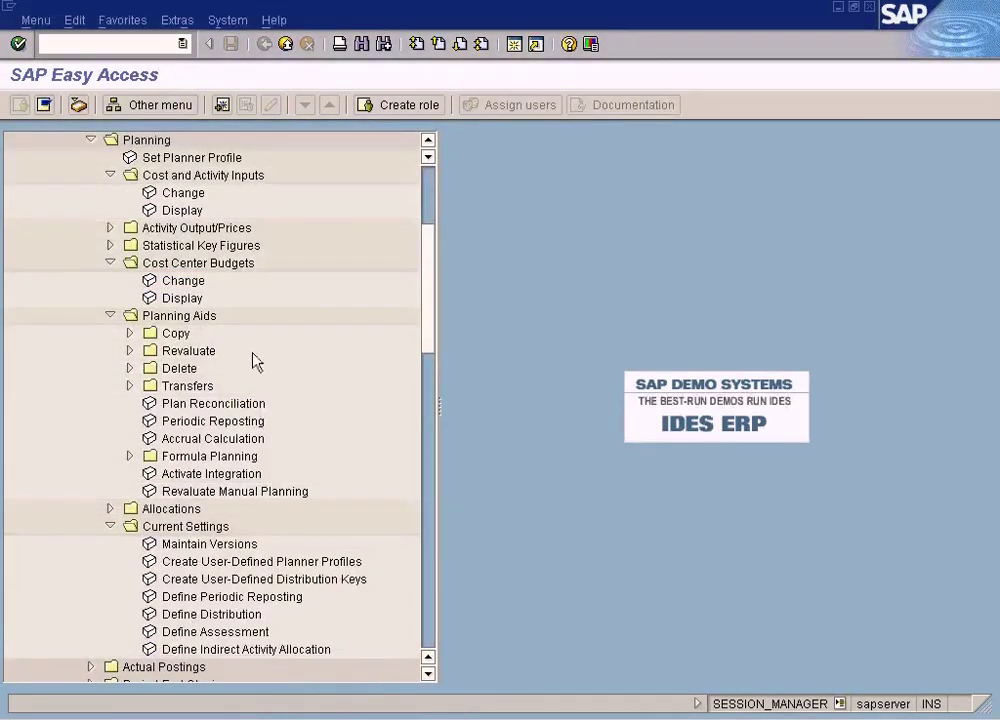
- Collapse Cost Center Budgets and open the Cost Centers: Actual/Plan/Variance report
click(429, 141)
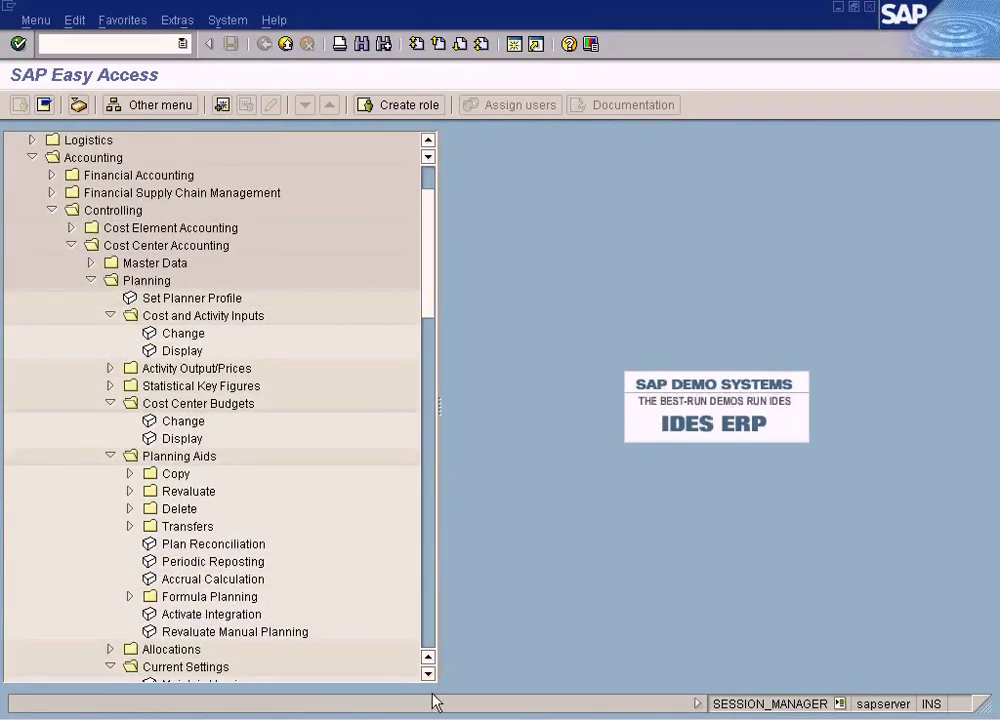
click(110, 403)
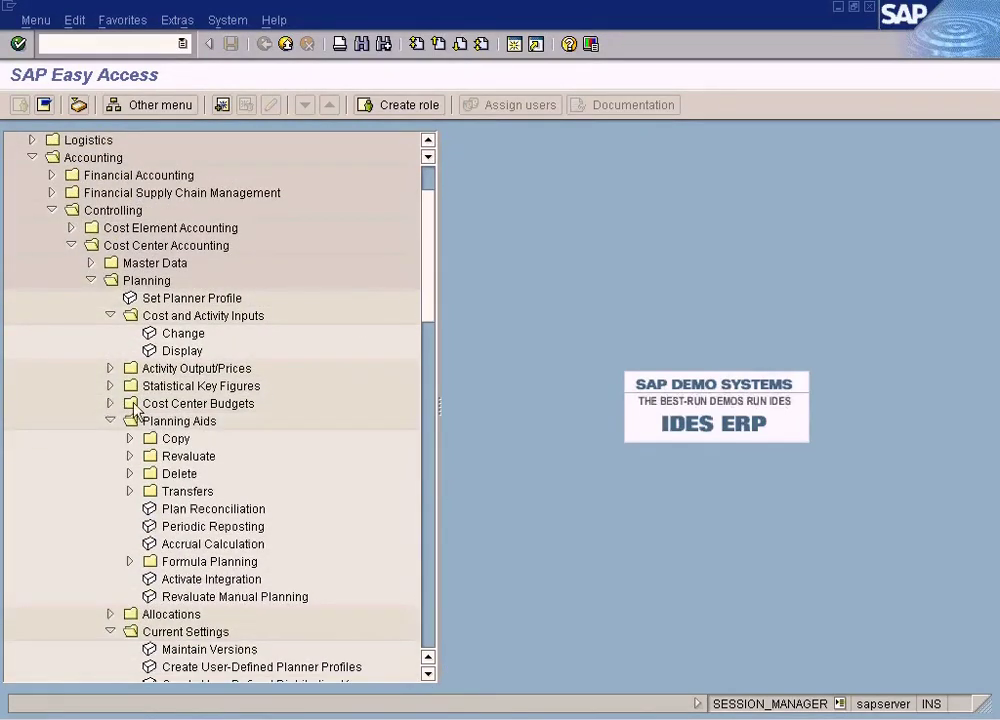
scroll(248, 428, down, 6)
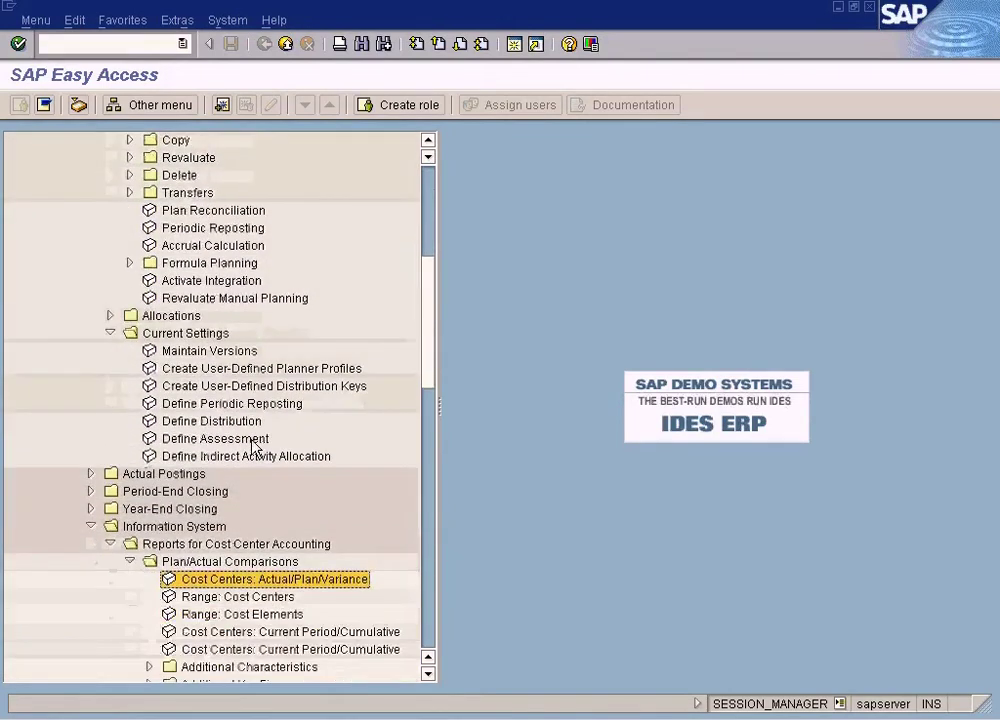
double_click(318, 546)
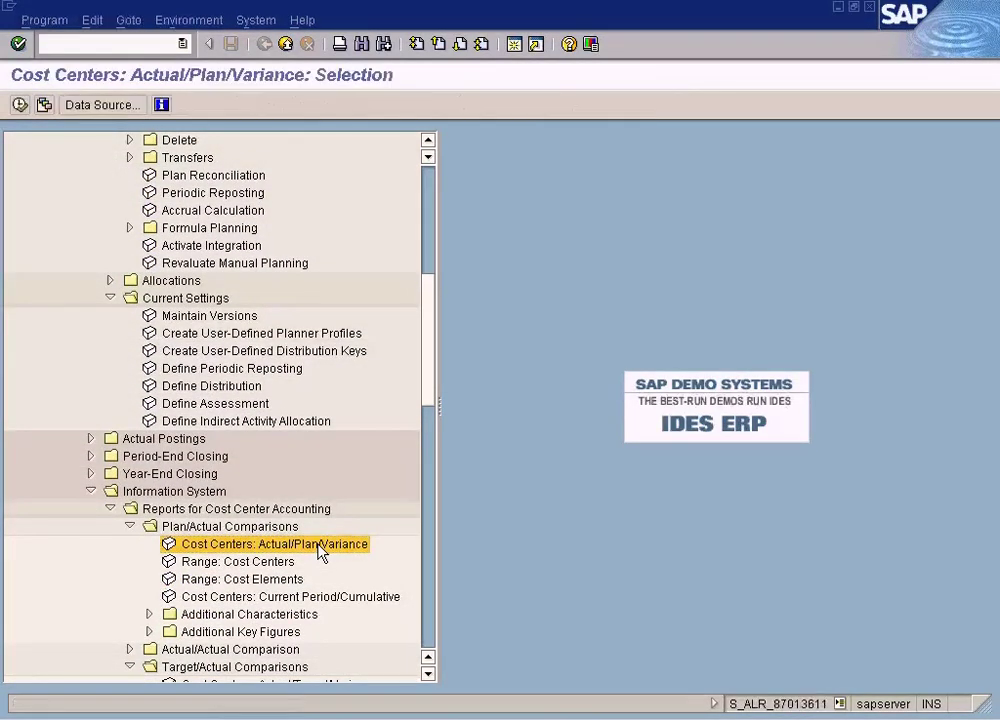
- Run the variance report for SUN, review 20,000.00 actual Other Expenses, then exit to Easy Access
click(19, 104)
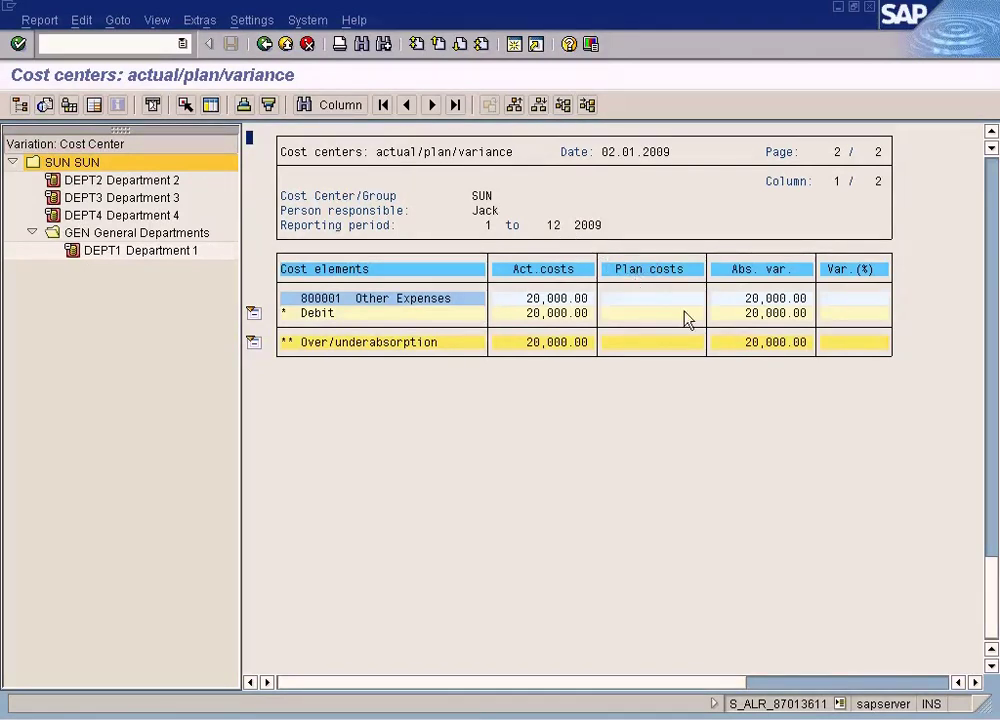
click(264, 44)
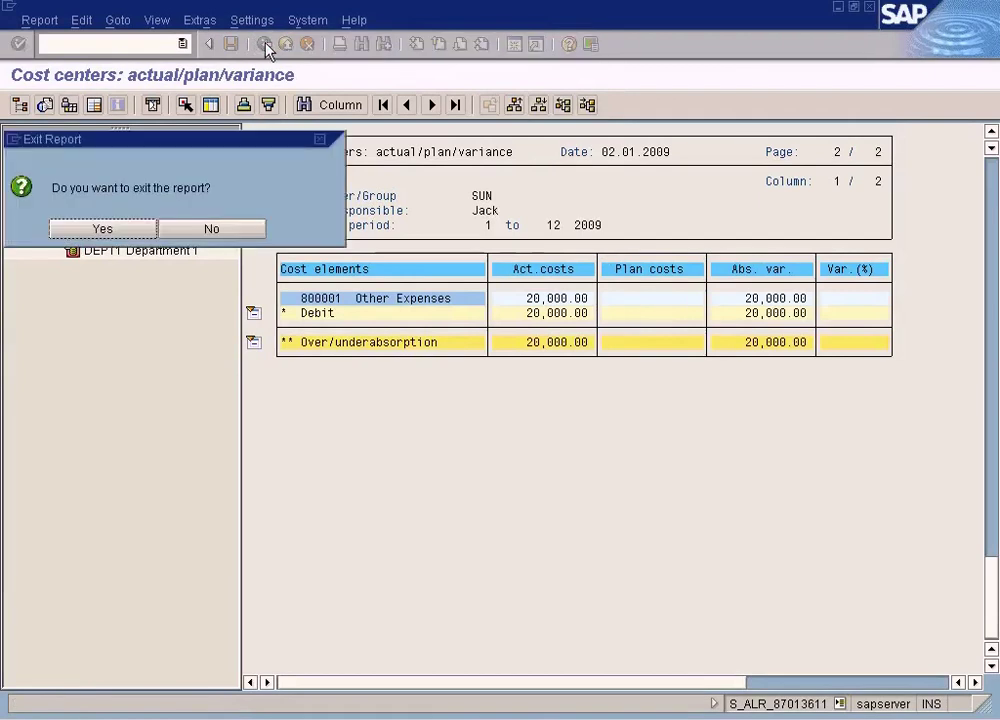
click(123, 229)
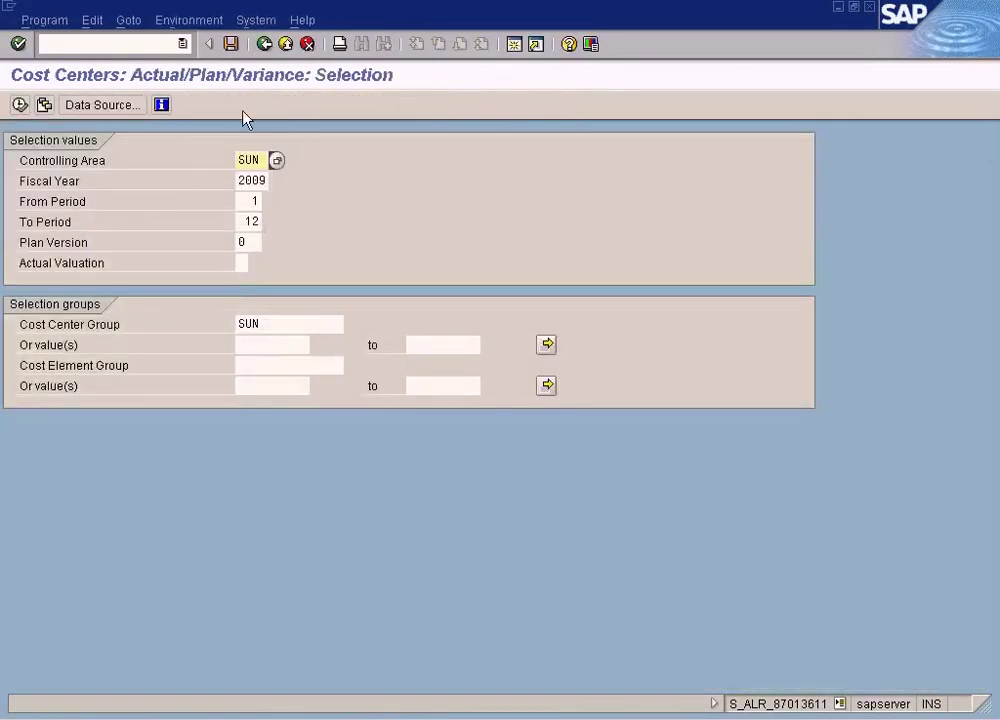
click(264, 44)
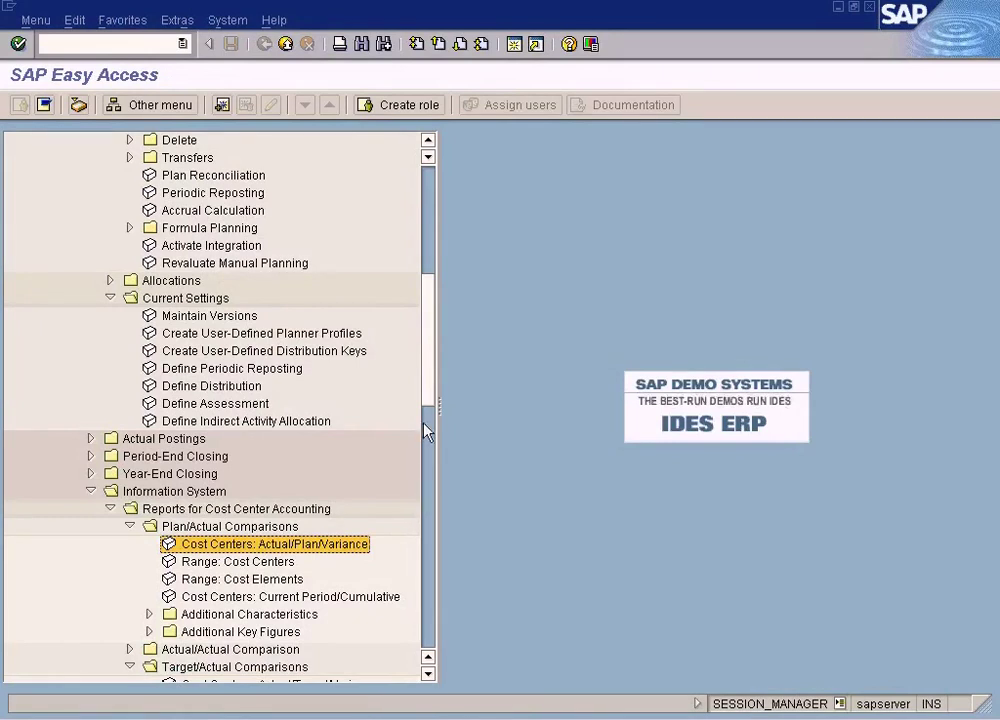
- Collapse the Plan/Actual Comparisons and Current Settings folders in the menu tree
scroll(430, 420, down, 8)
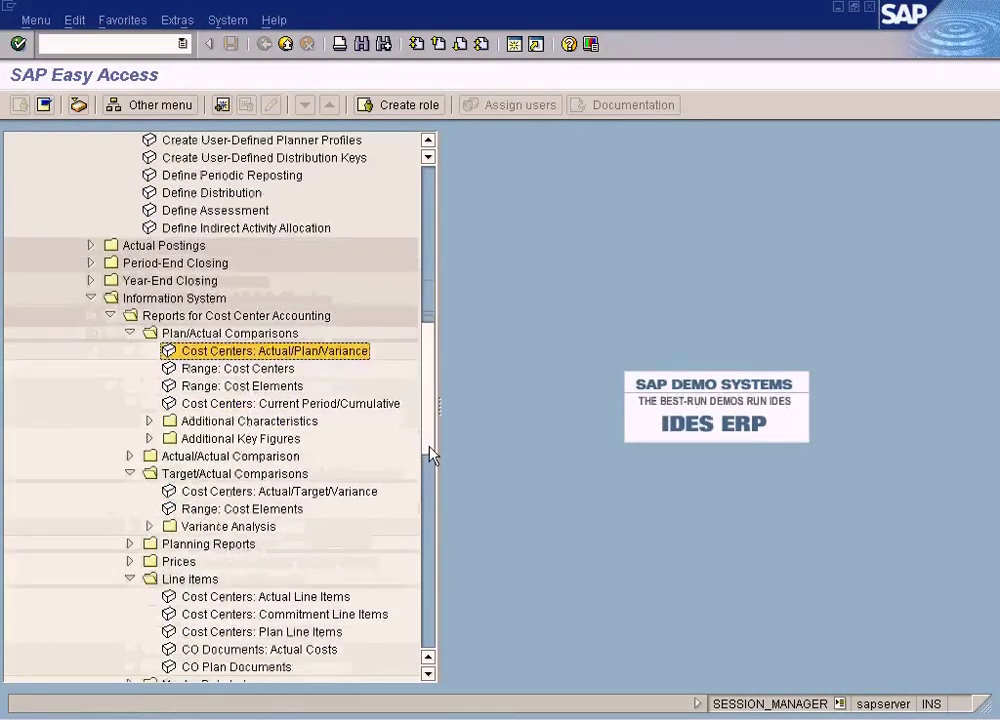
drag(430, 508, 436, 442)
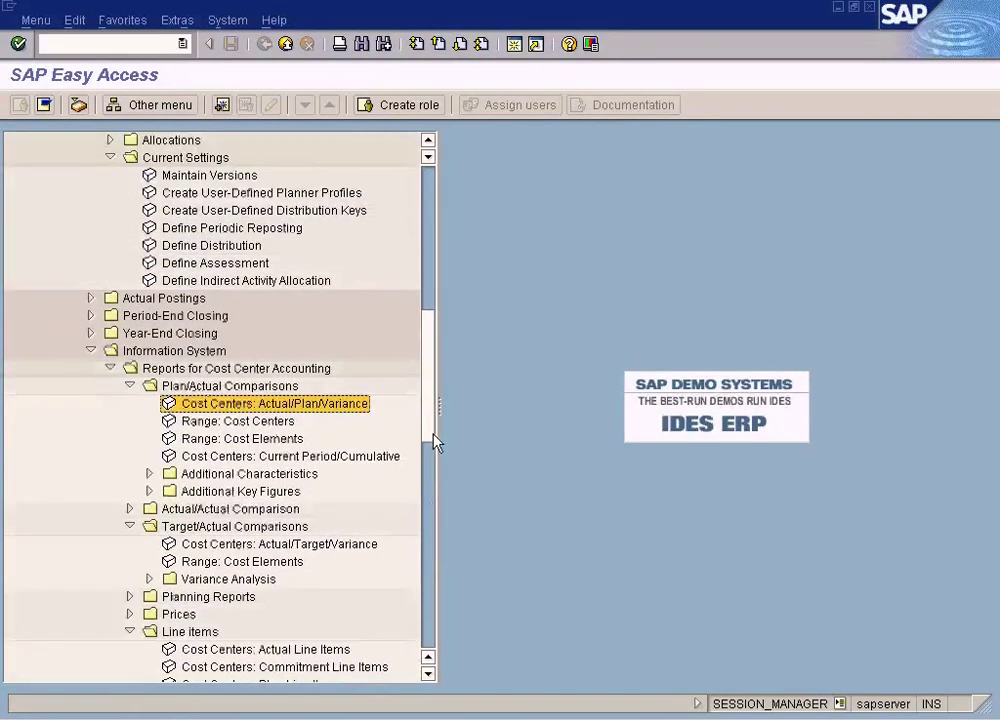
click(130, 388)
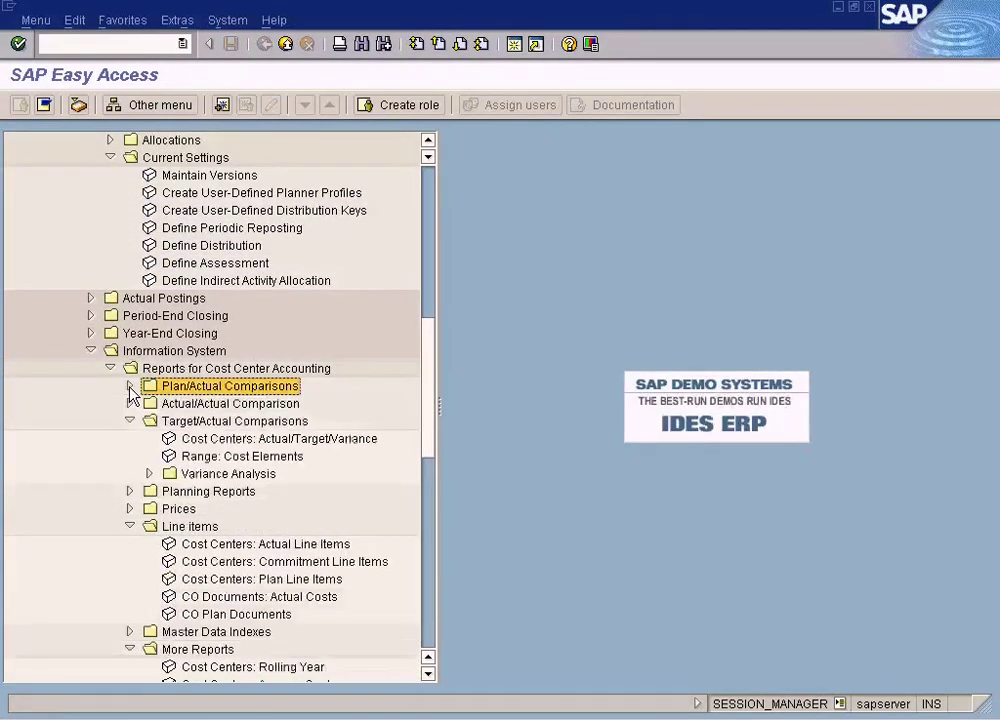
click(154, 355)
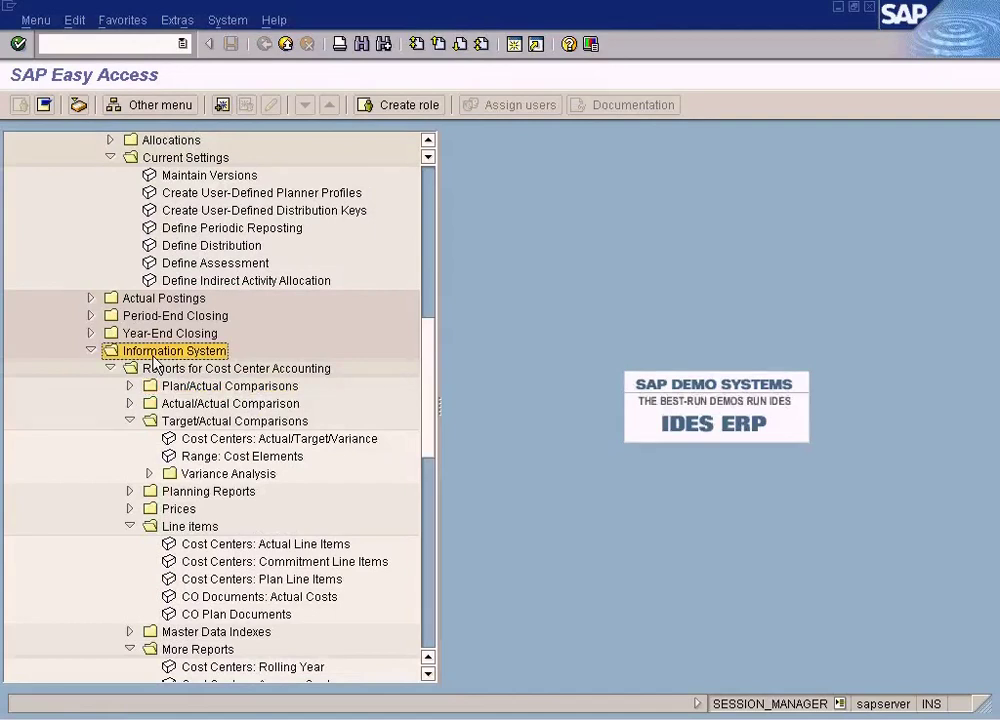
scroll(105, 277, up, 2)
click(110, 228)
- Expand More Reports under Information System and select Range: Actual/Budget/Commitments
scroll(103, 330, up, 2)
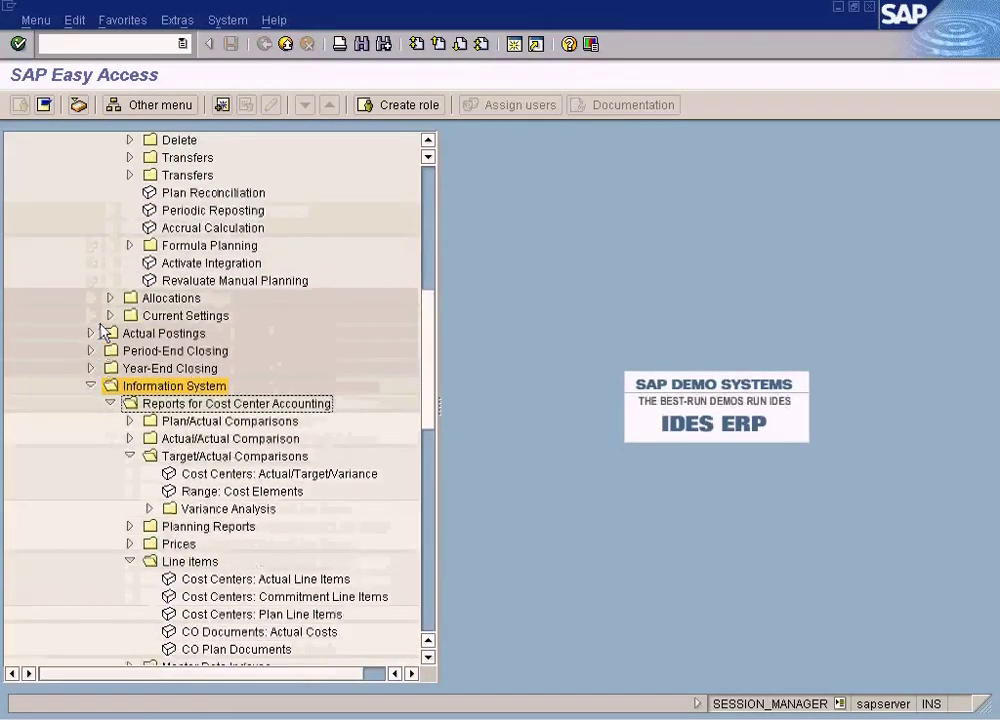
scroll(103, 330, up, 6)
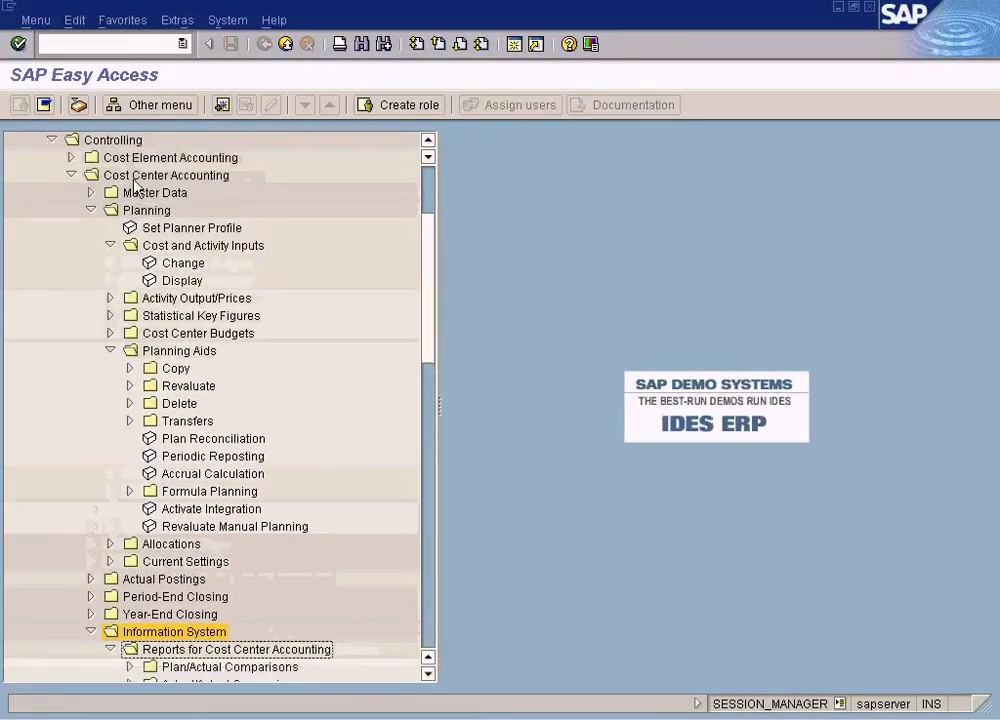
click(136, 178)
click(162, 632)
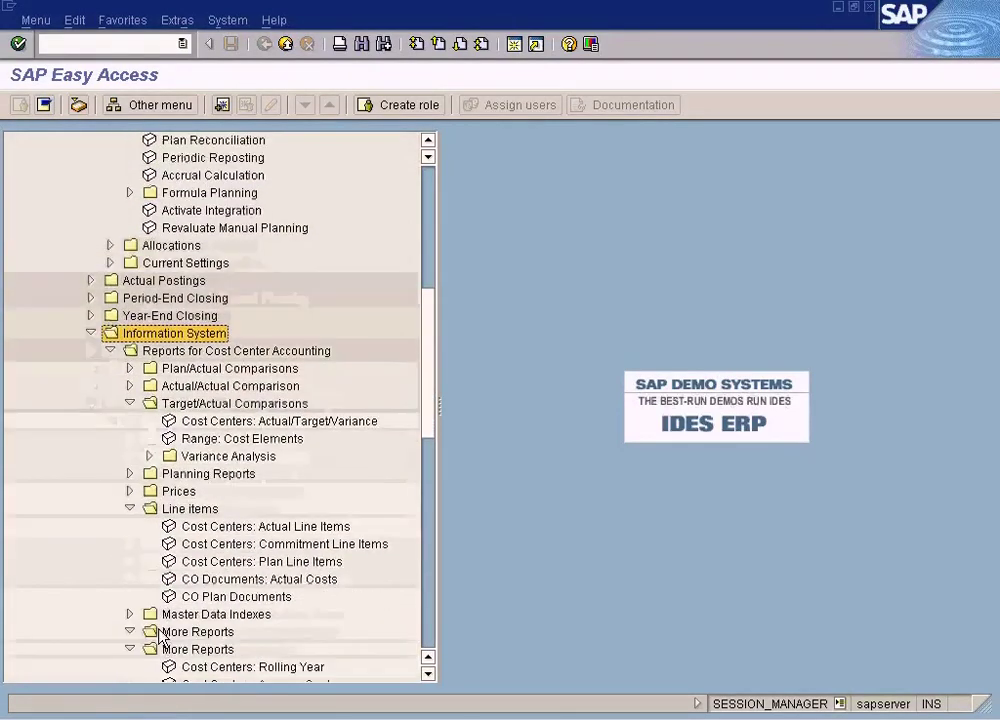
click(180, 493)
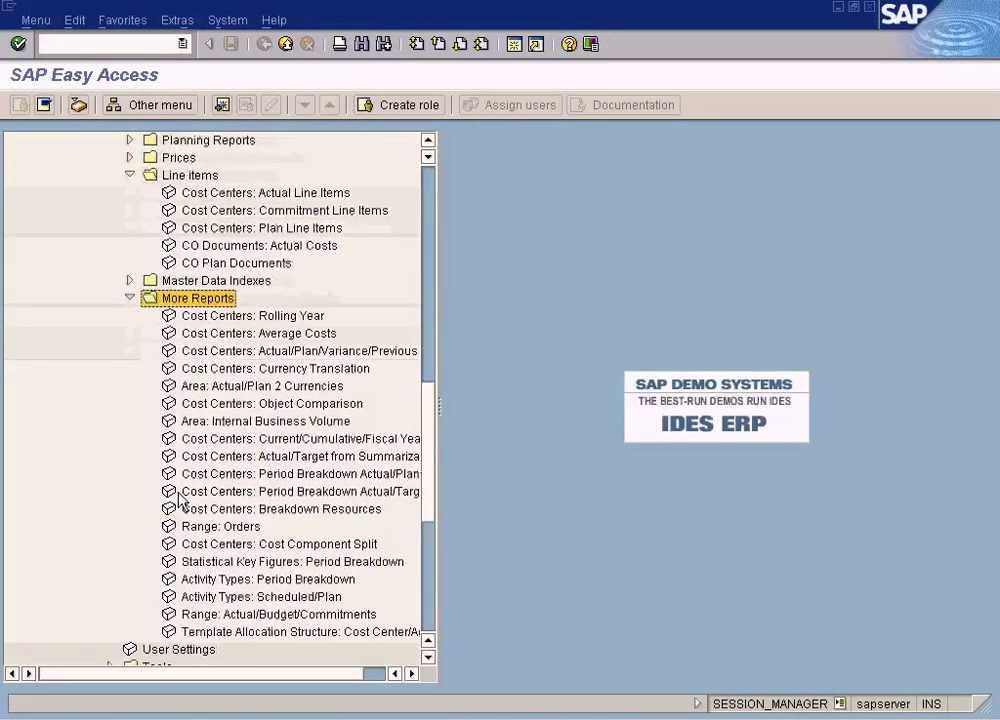
click(268, 545)
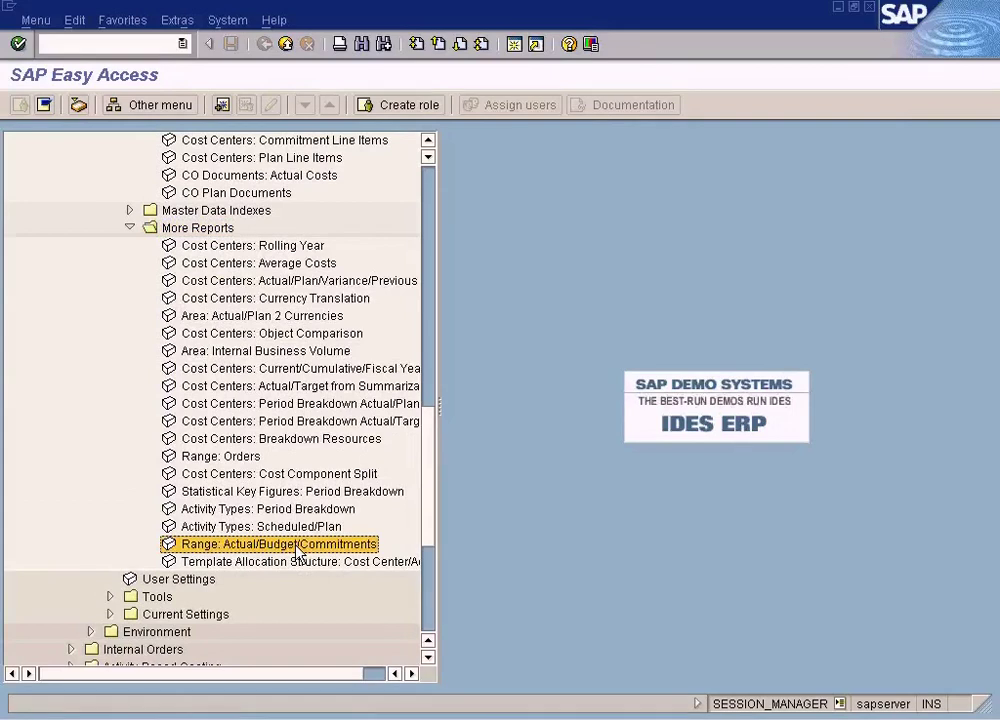
- Run Range: Actual/Budget/Commitments for SUN 2009: 20,000.00 actual, 36,000.00 budget, 16,000.00 available
double_click(297, 547)
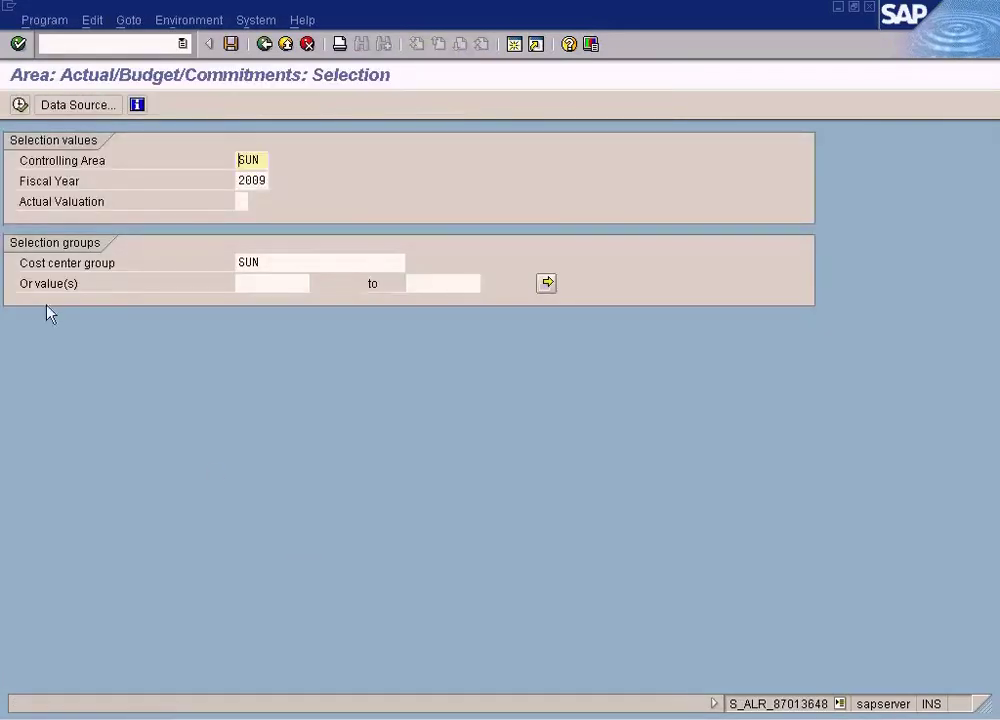
click(19, 104)
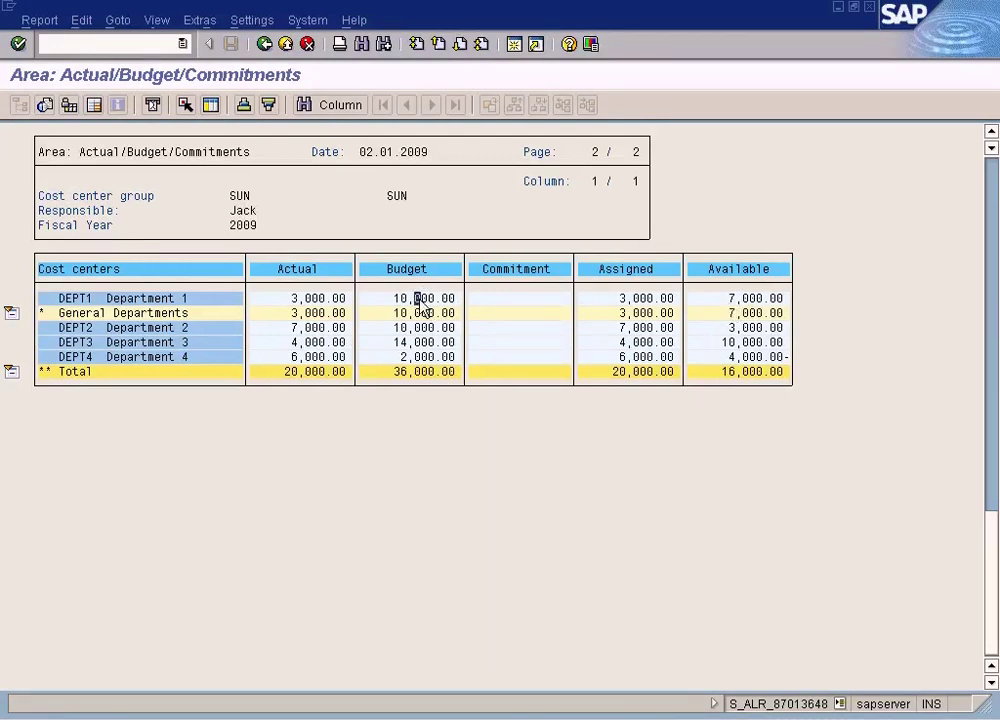
- Note Department 4's 2,000.00 budget, then open the KPZ2 budget overview for group SUN
click(418, 356)
click(410, 354)
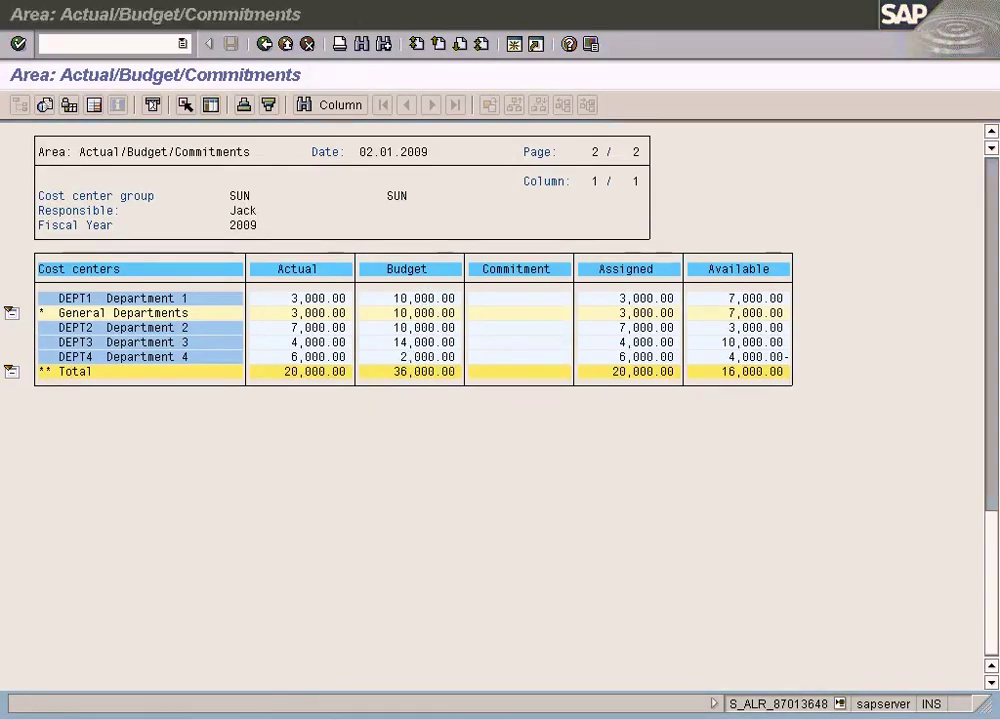
click(332, 690)
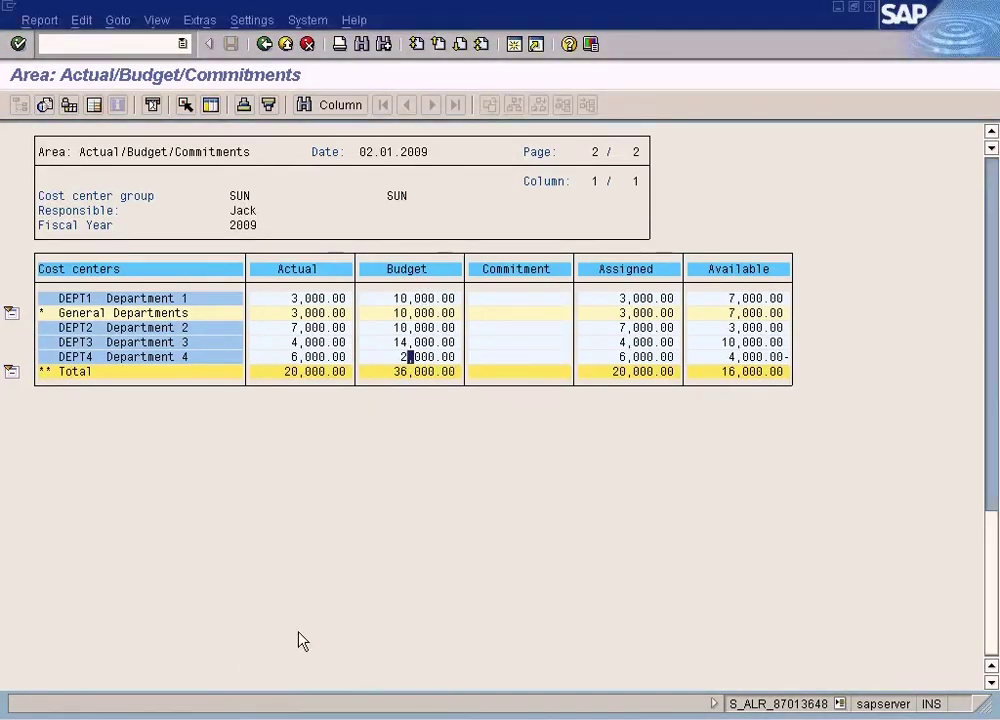
click(300, 716)
click(300, 669)
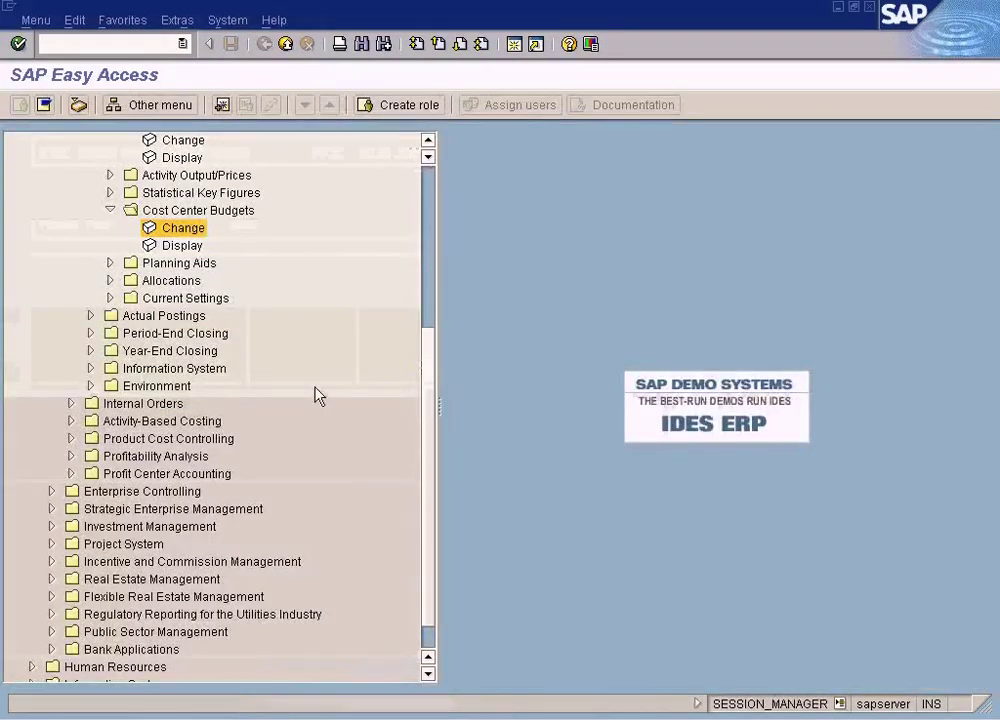
double_click(185, 232)
key(Return)
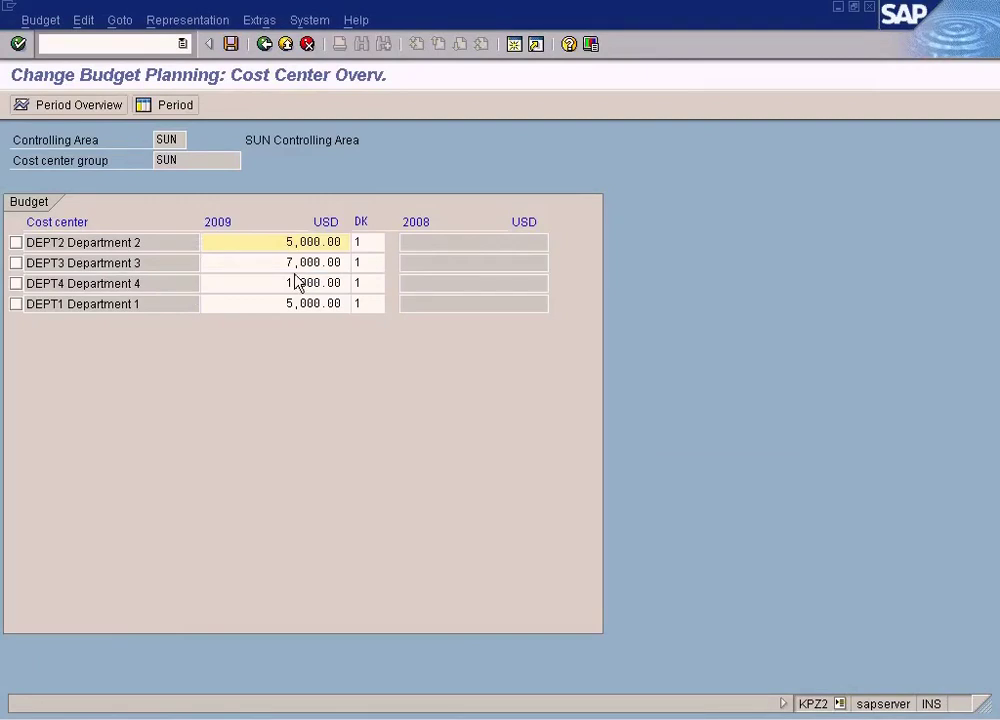
- Compare Department 2's 10,000.00 report budget against the budget planning overview
key(alt+Tab)
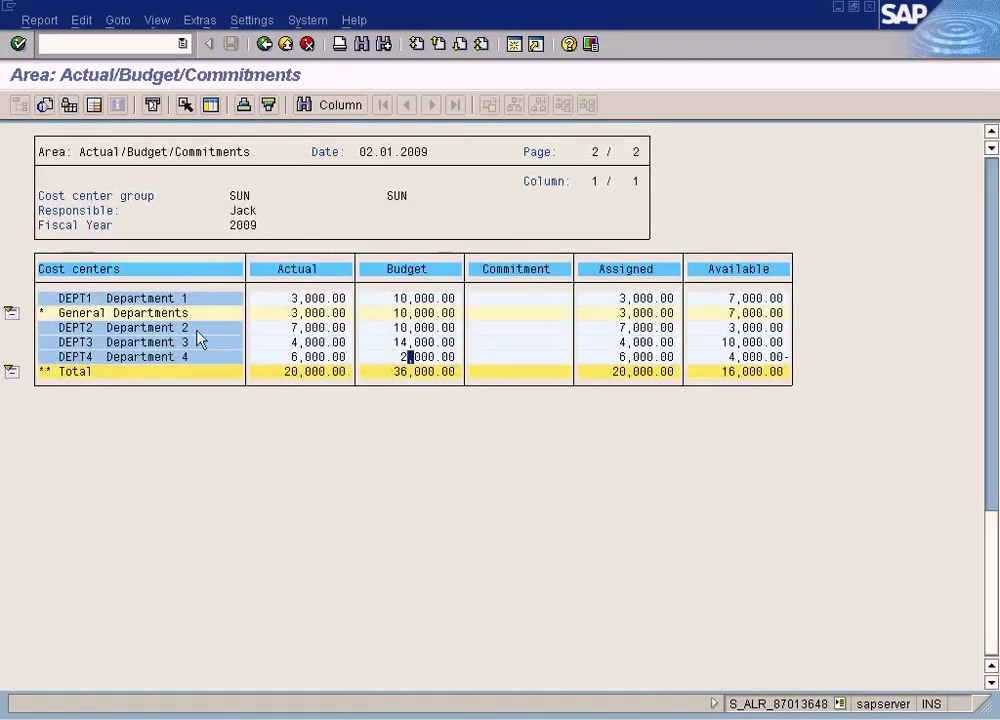
click(136, 327)
click(418, 329)
key(alt+Tab)
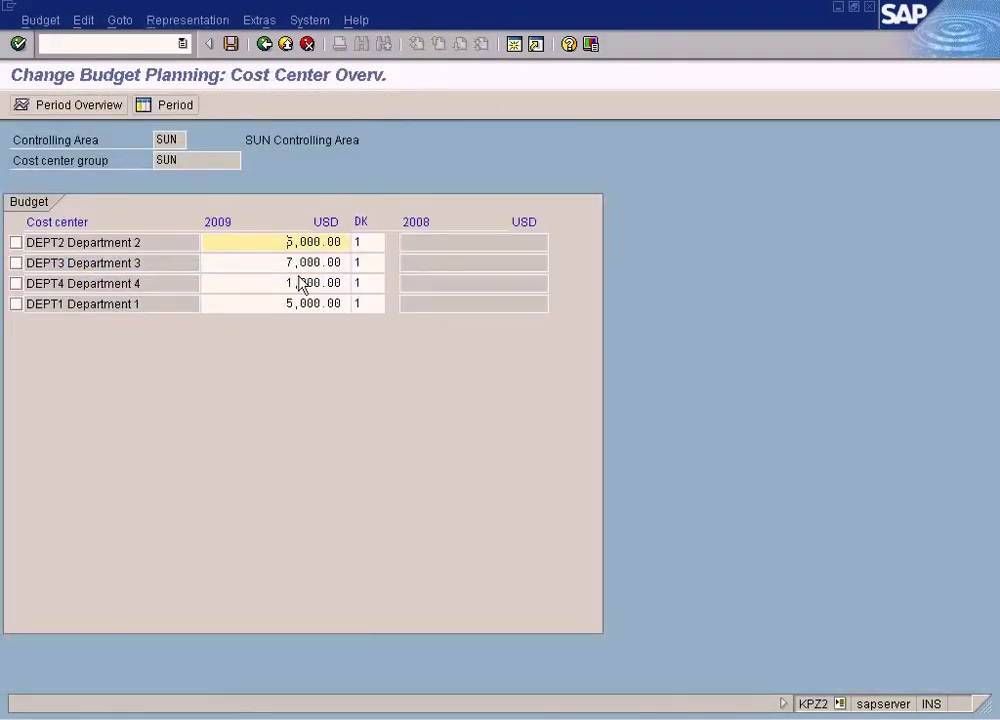
key(alt+Tab)
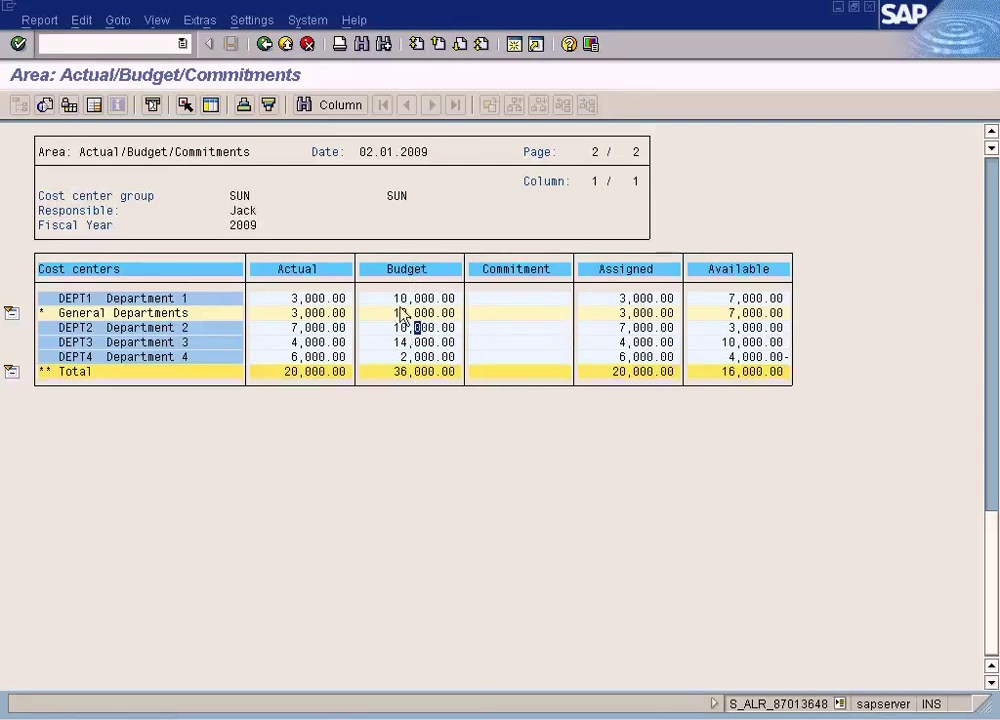
double_click(417, 328)
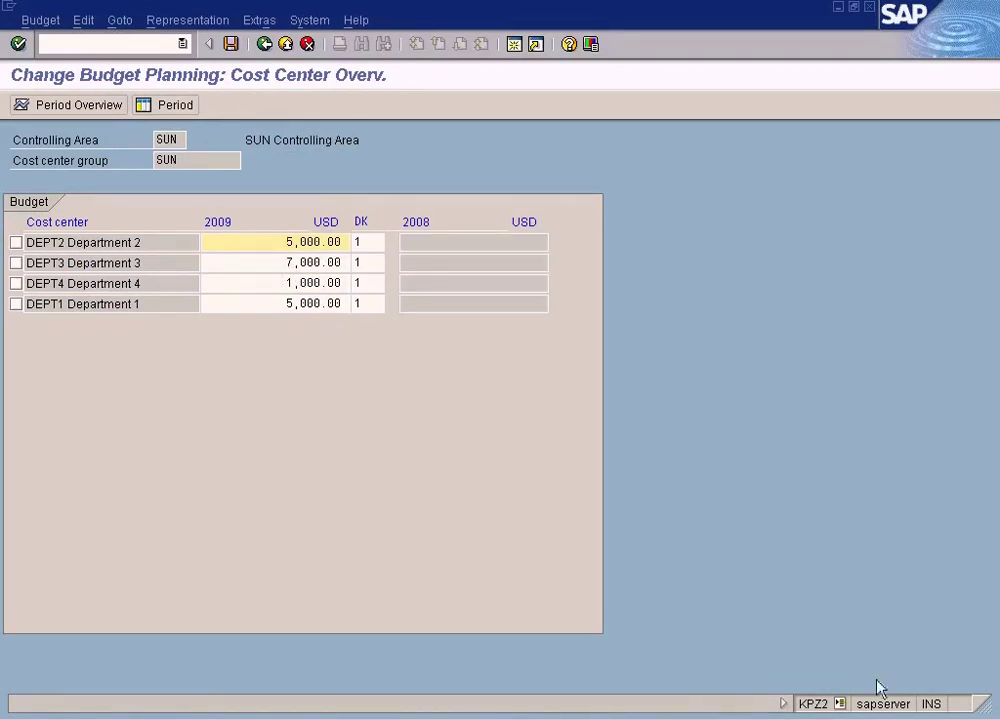
key(F3)
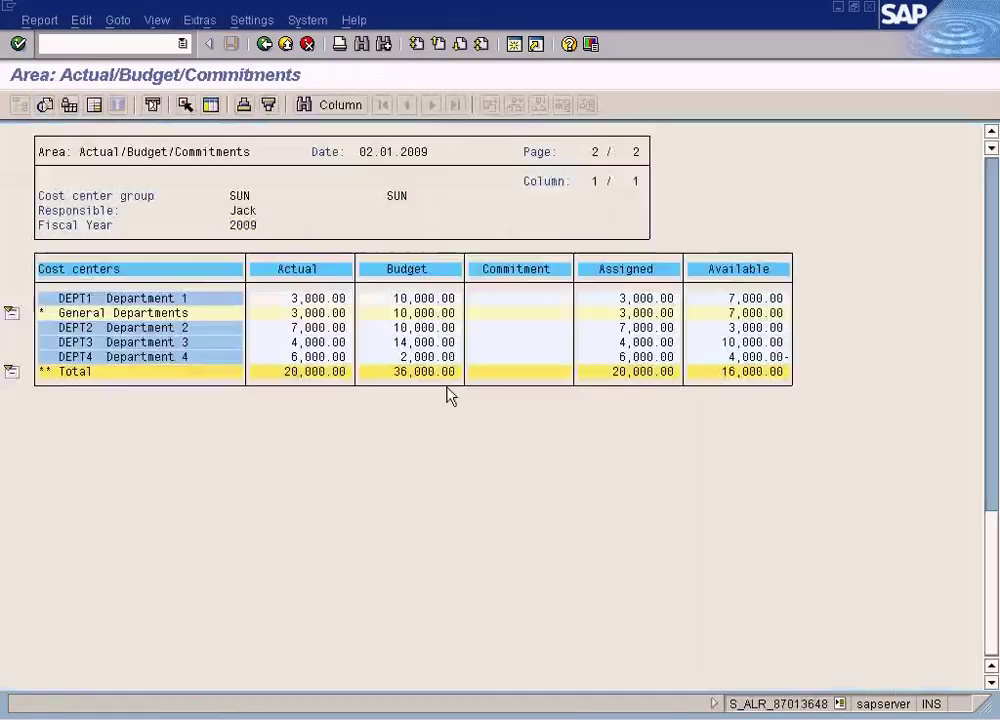
click(416, 327)
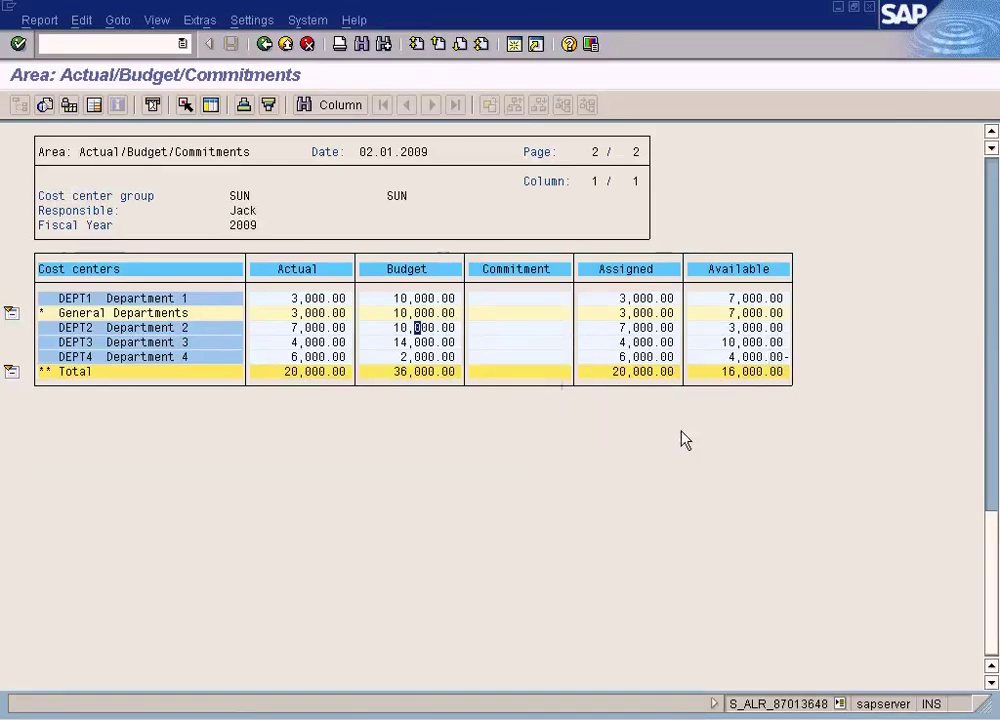
click(330, 719)
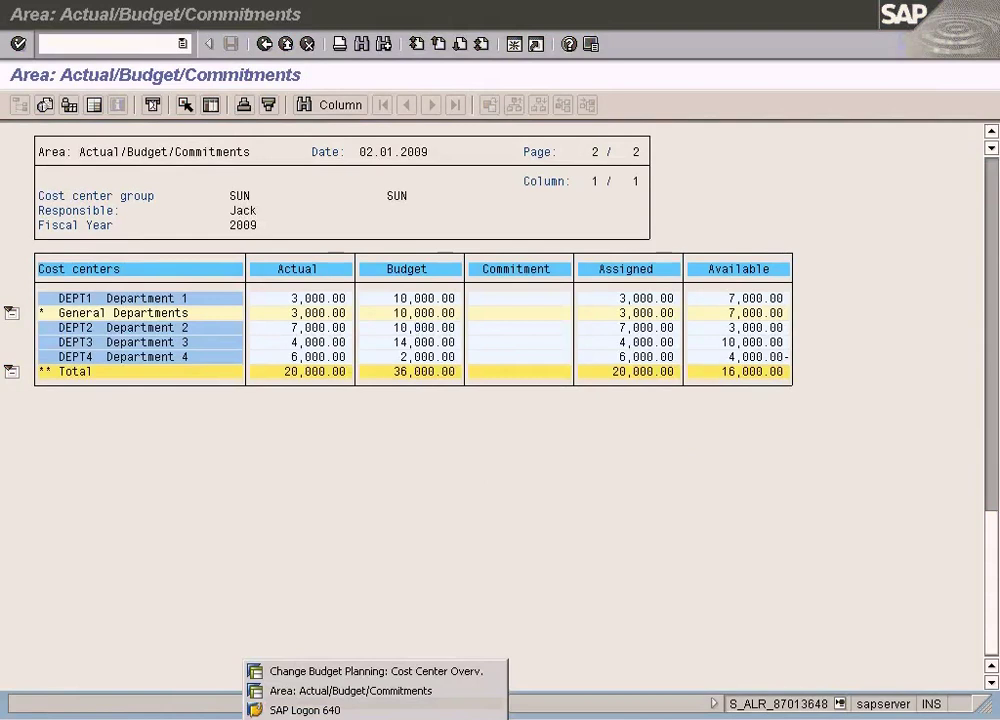
click(330, 690)
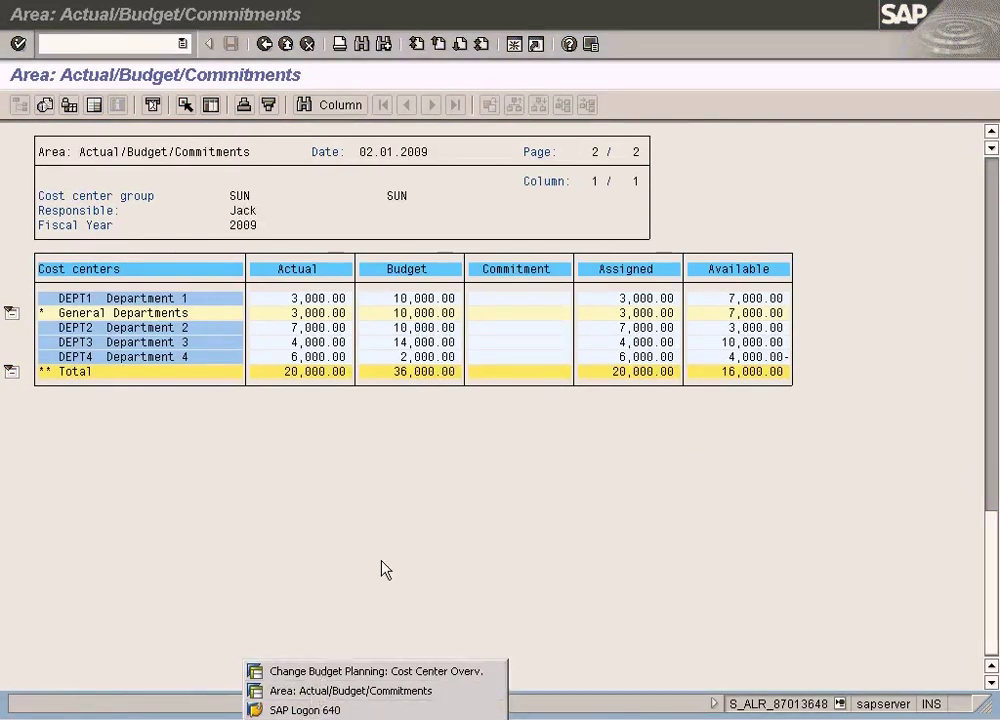
click(264, 45)
- Exit the current report and return to the SAP Easy Access menu
click(131, 229)
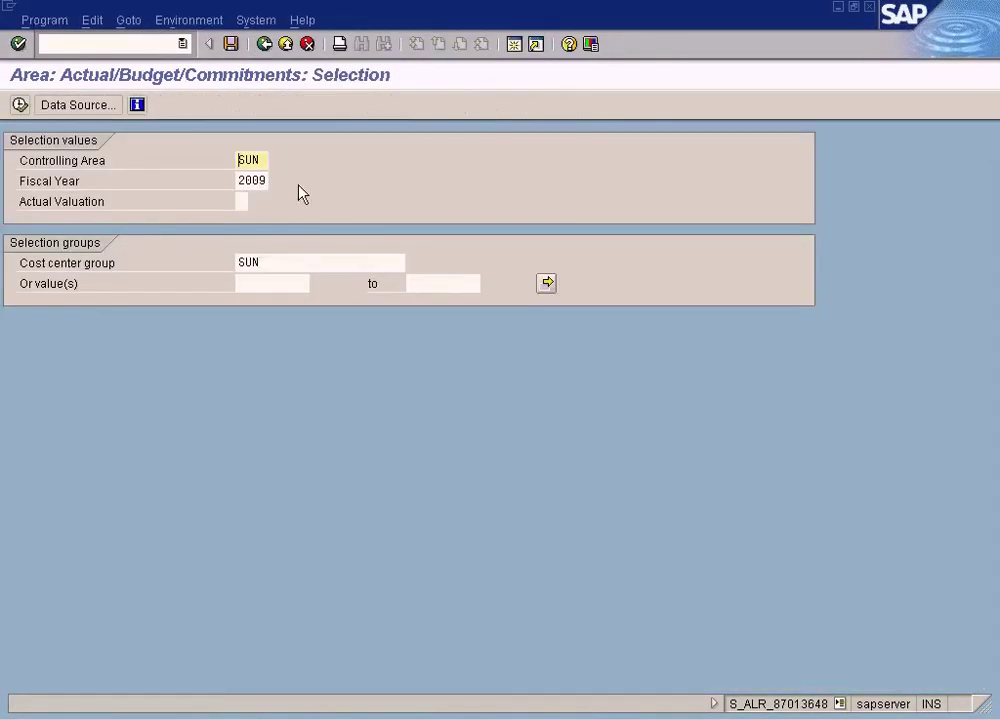
click(264, 44)
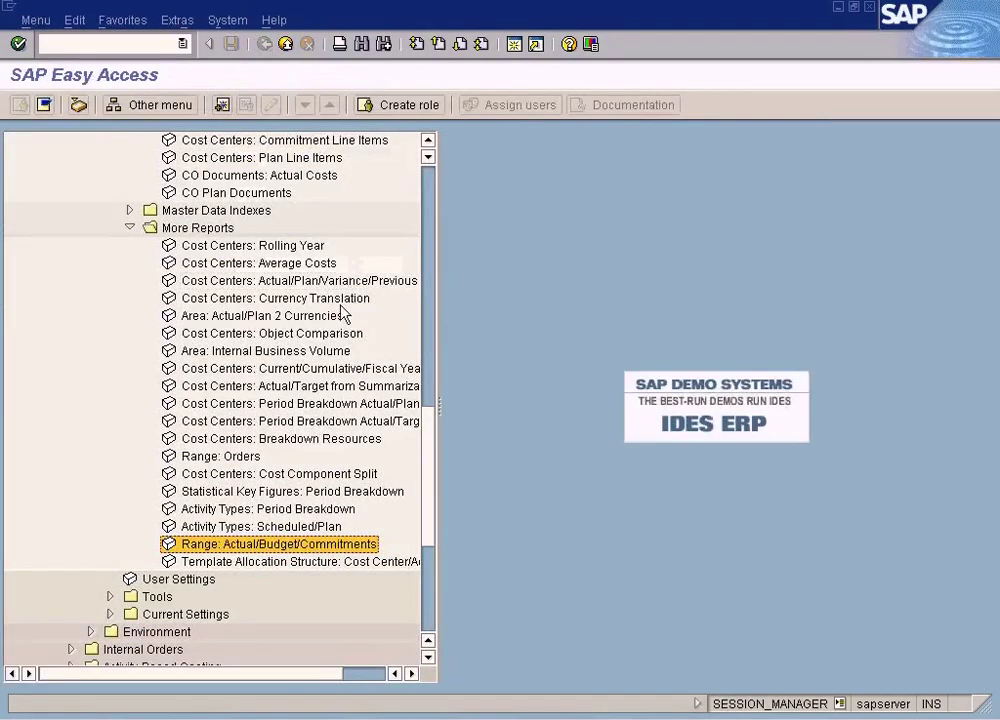
click(428, 141)
drag(428, 148, 428, 148)
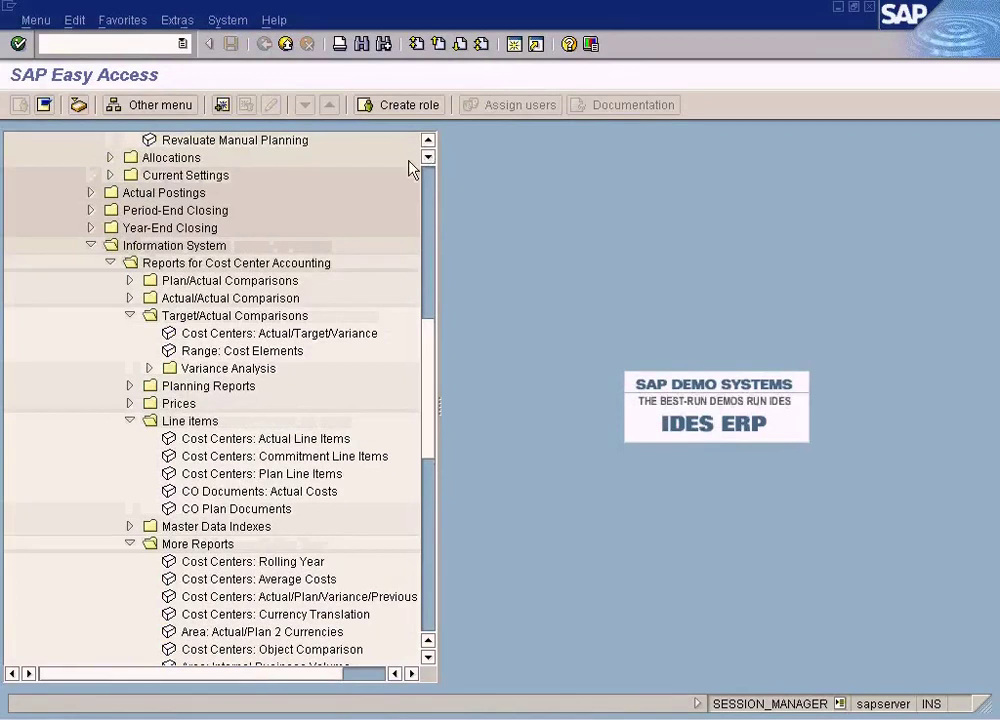
- Launch Cost Centers: Actual/Plan/Variance from Plan/Actual Comparisons and execute it for group SUN, 2009
click(292, 334)
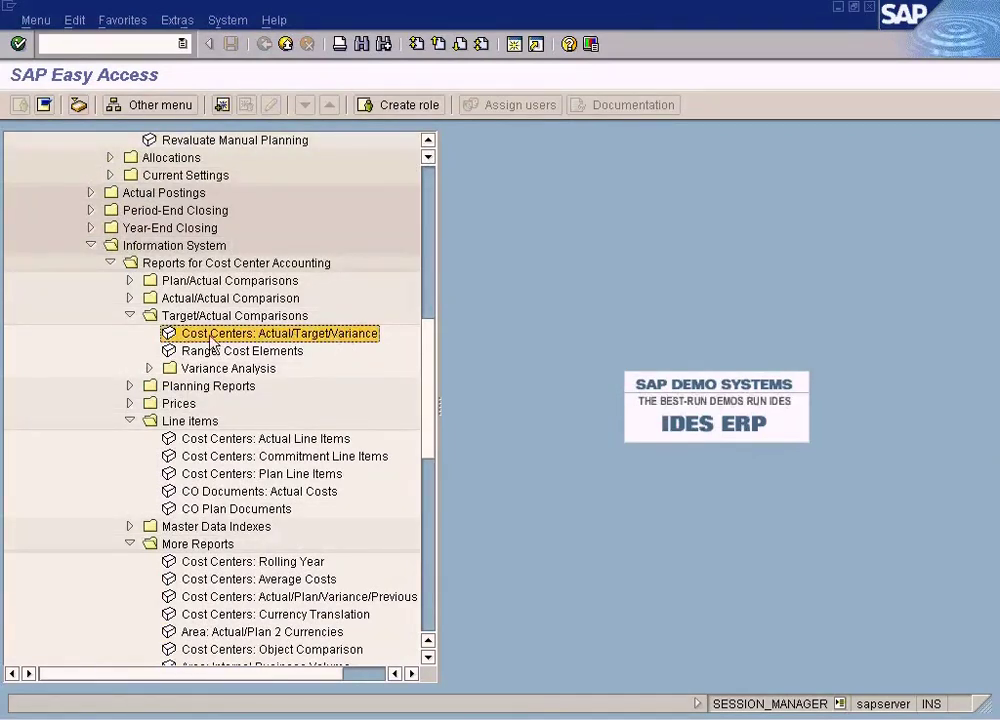
click(133, 315)
click(129, 280)
double_click(270, 300)
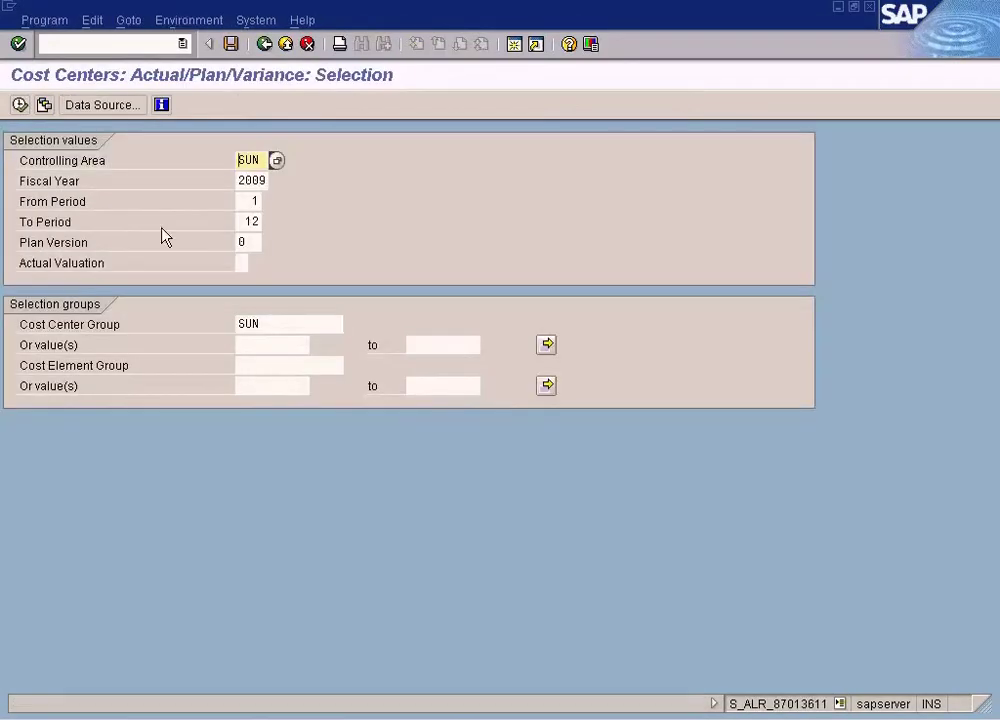
click(19, 105)
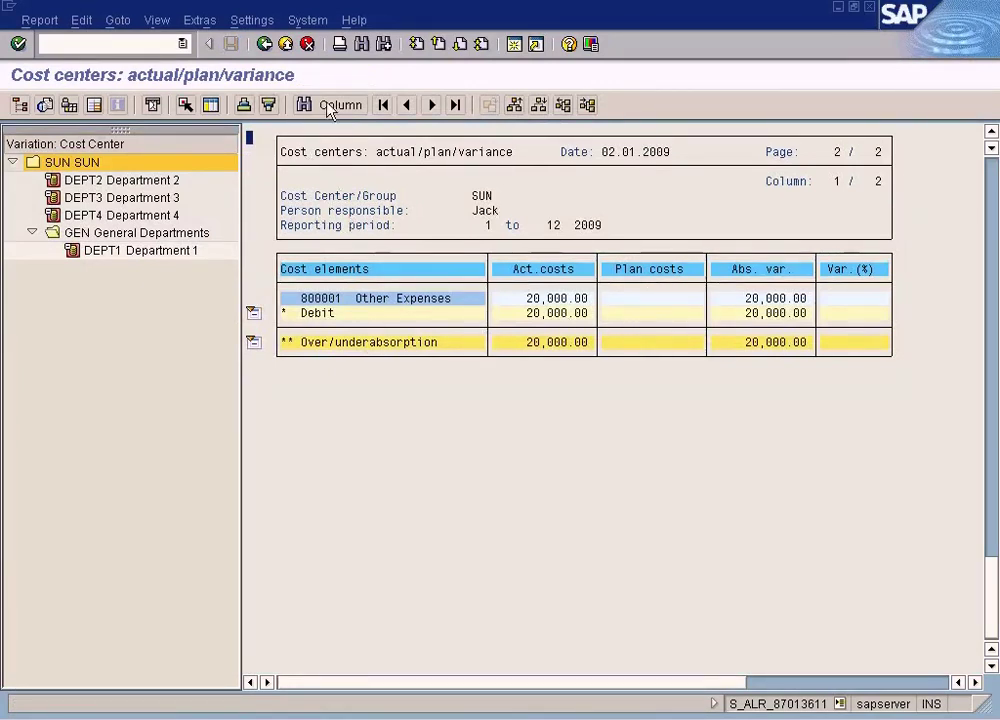
- Leave the report output, confirming the exit, to return to its selection screen
click(262, 47)
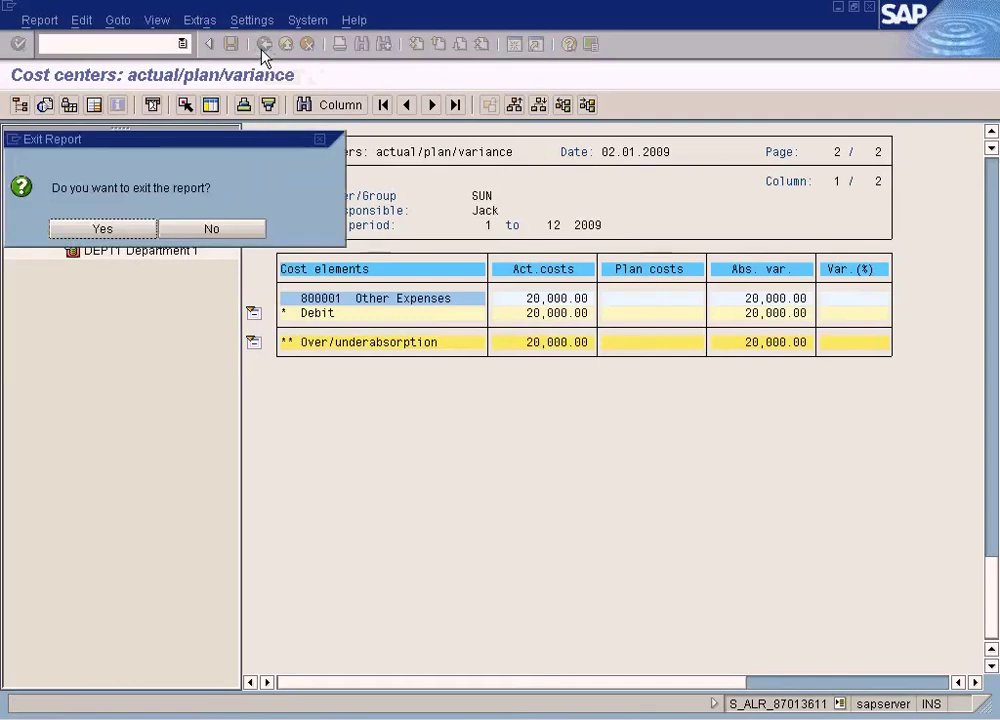
click(132, 228)
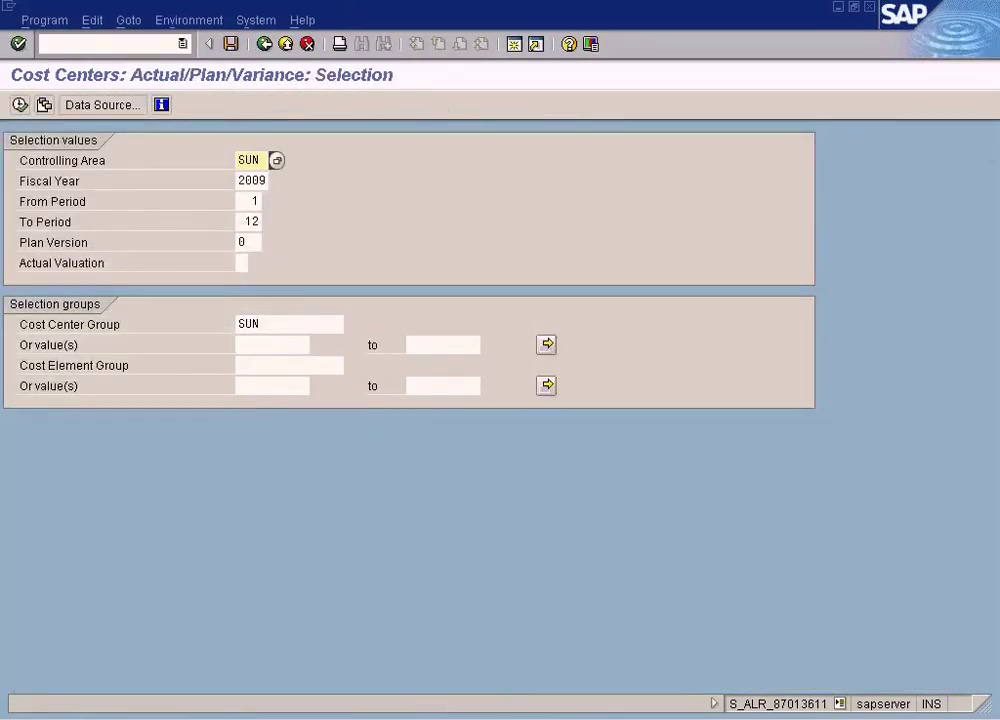
click(433, 714)
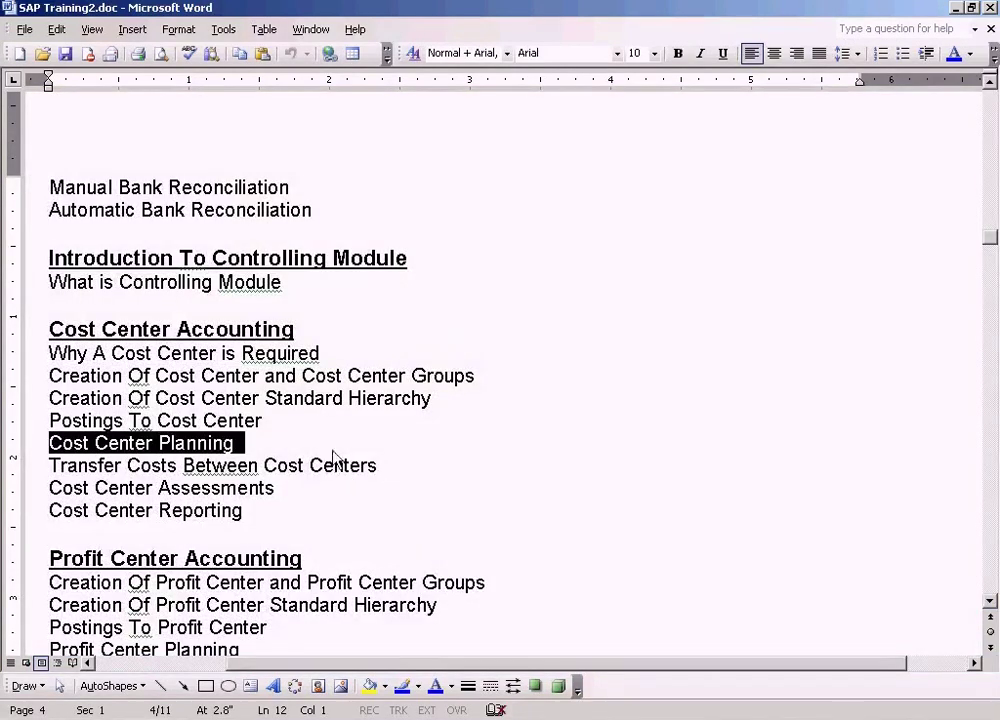
- Duplicate the 'Cost Center Planning' line, rename the copy 'Cost Center Budgeting', and save the document
click(305, 447)
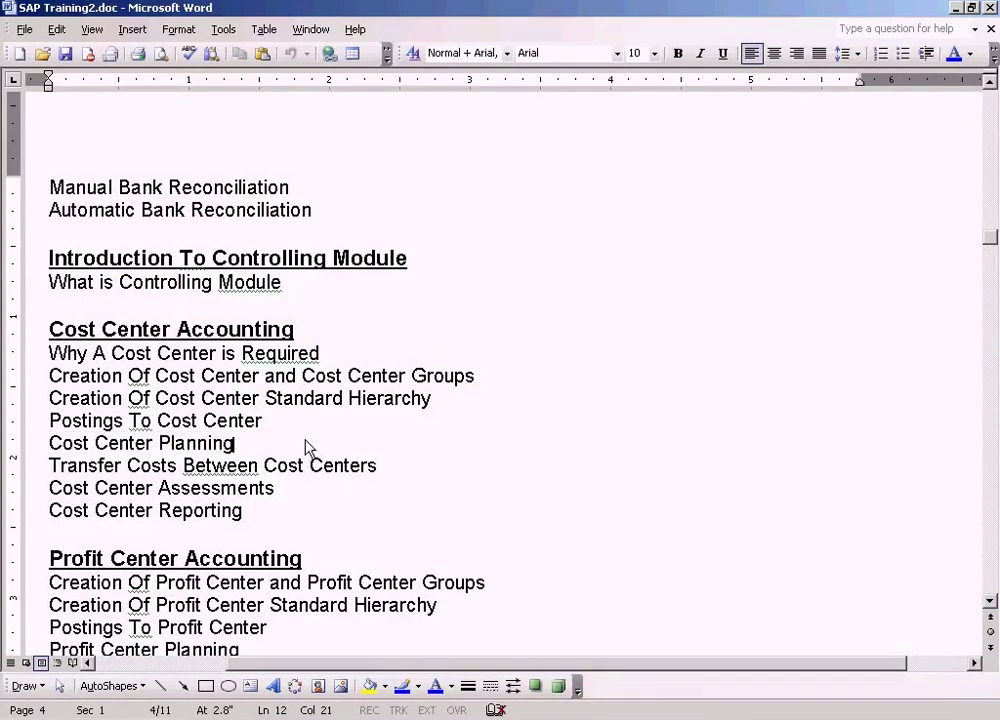
key(Return)
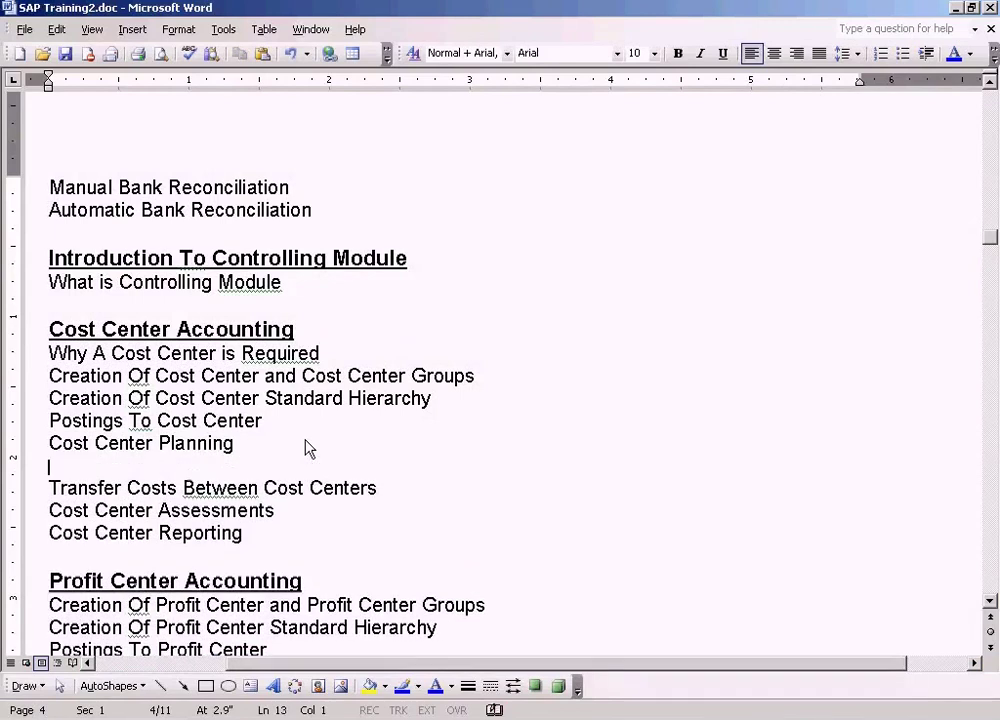
text(Cost Center Planning)
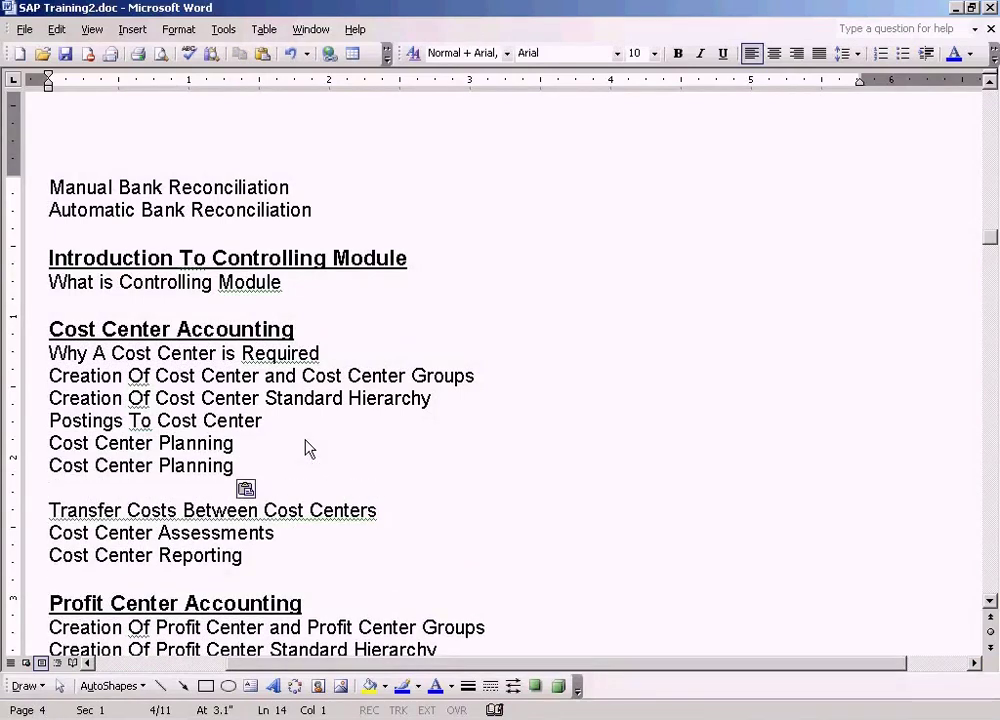
key(Delete)
key(Up)
key(End)
key(BackSpace)
key(BackSpace)
key(BackSpace)
key(BackSpace)
key(BackSpace)
key(BackSpace)
key(BackSpace)
key(BackSpace)
text(Budgeting)
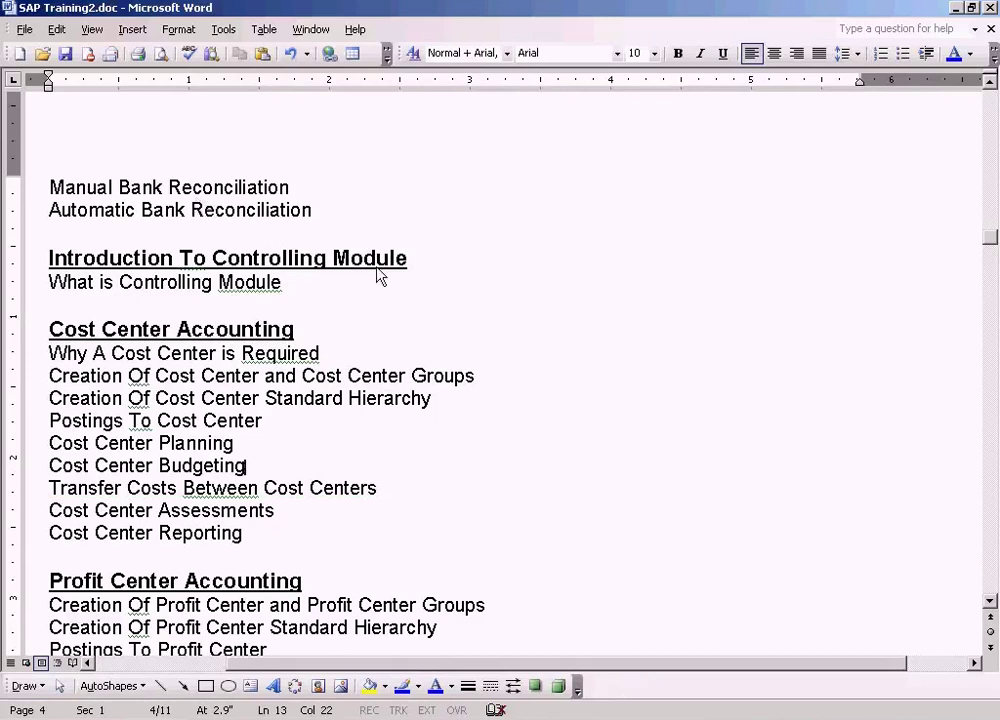
click(66, 55)
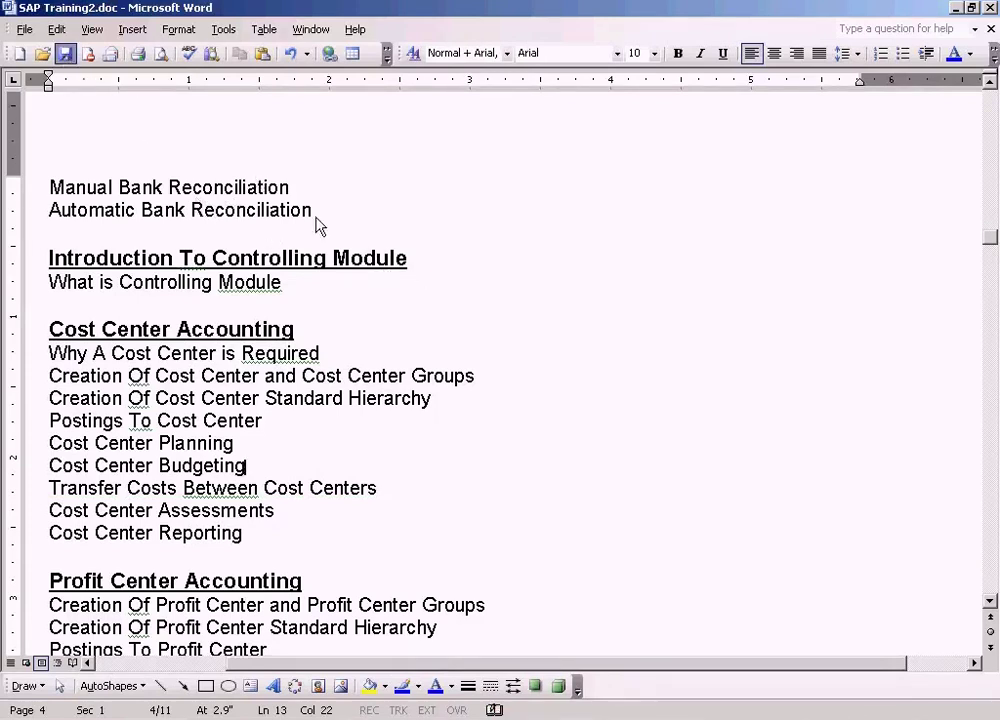